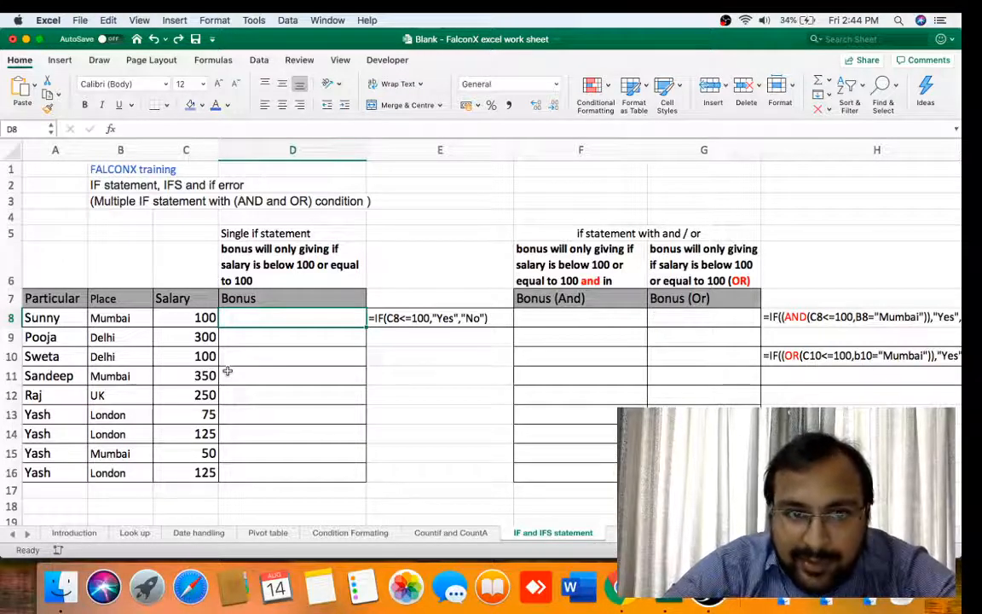
- Enter =IF(C8<=100,"Yes","No") in cell D8 of the single-IF Bonus column
key(Up)
key(Up)
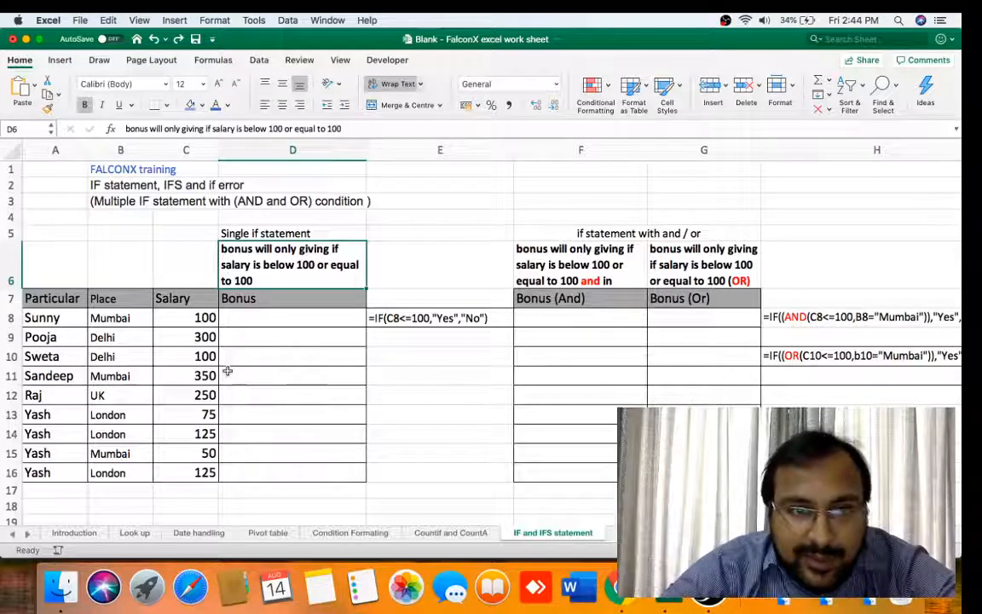
key(Down)
key(Down)
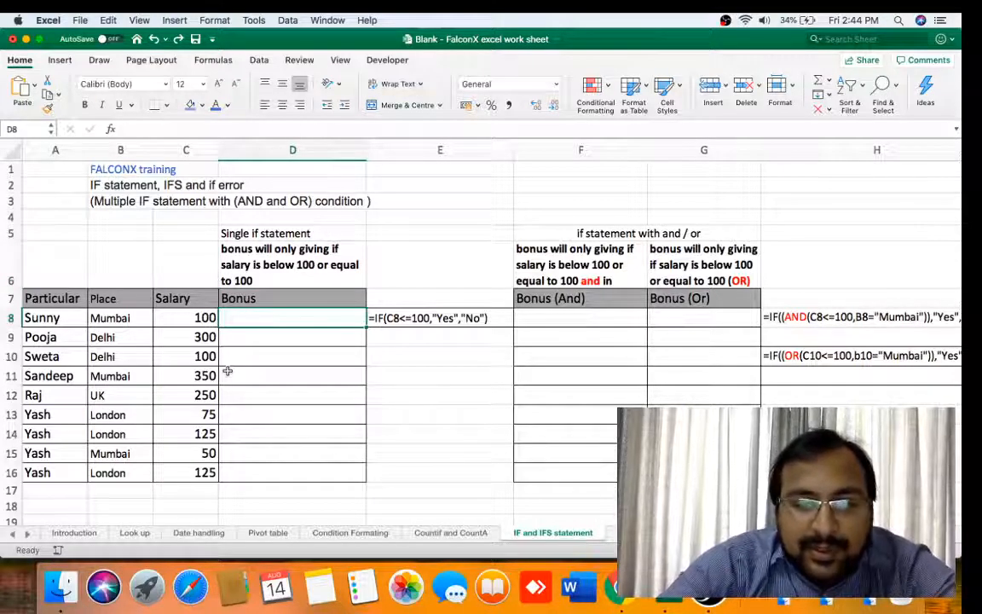
text(=)
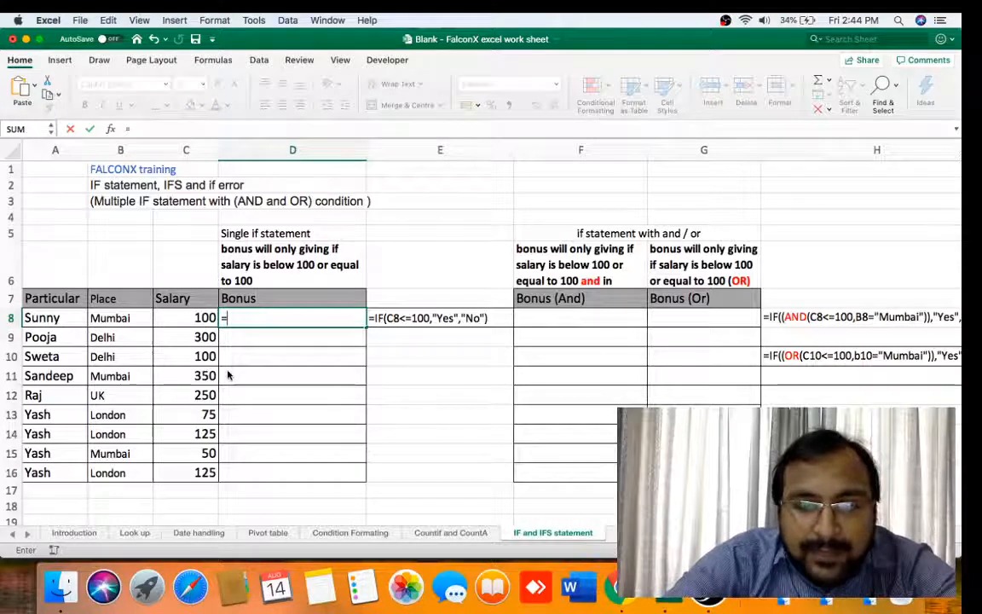
text(if()
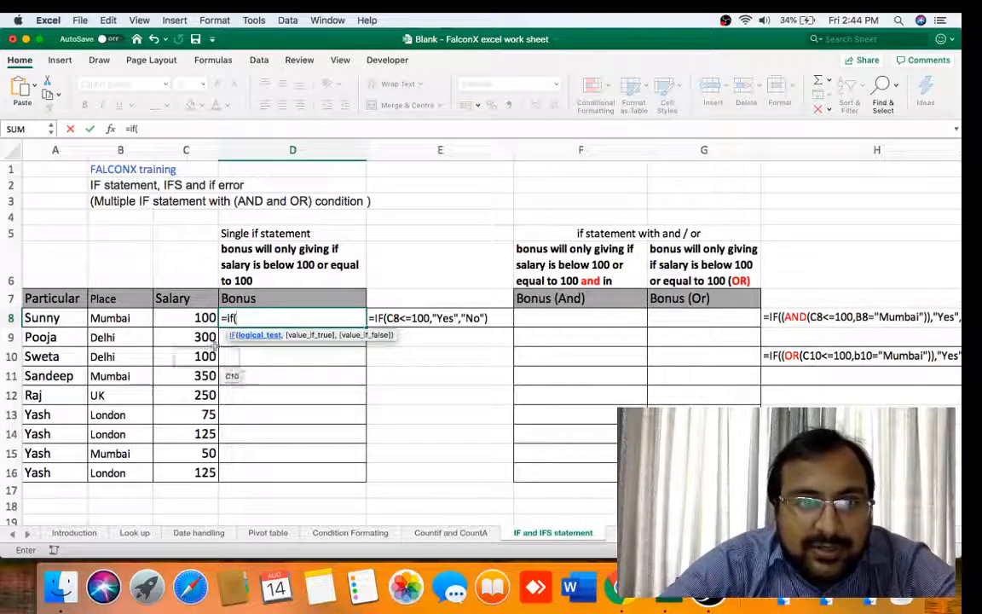
click(195, 322)
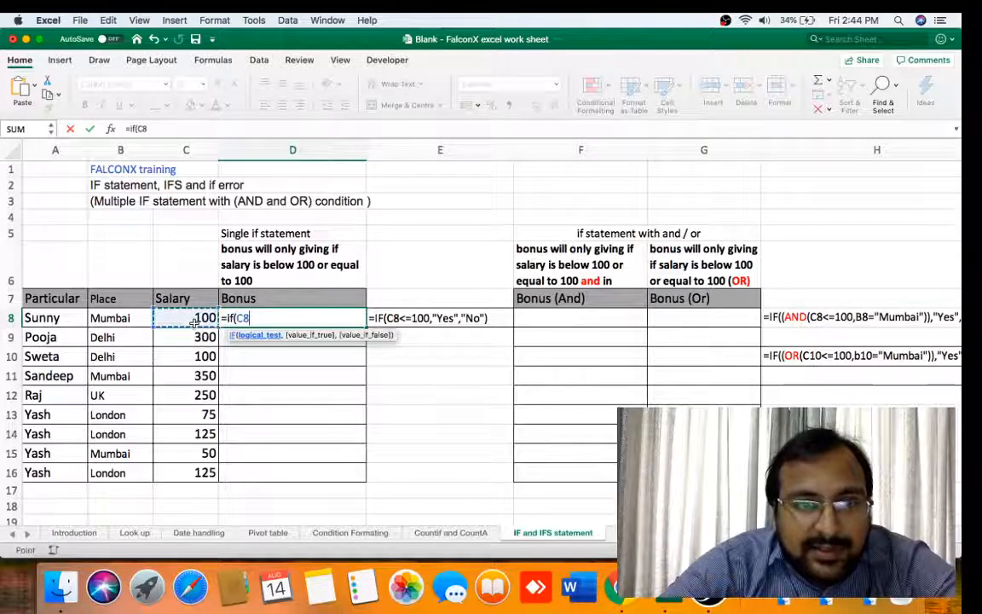
text(<)
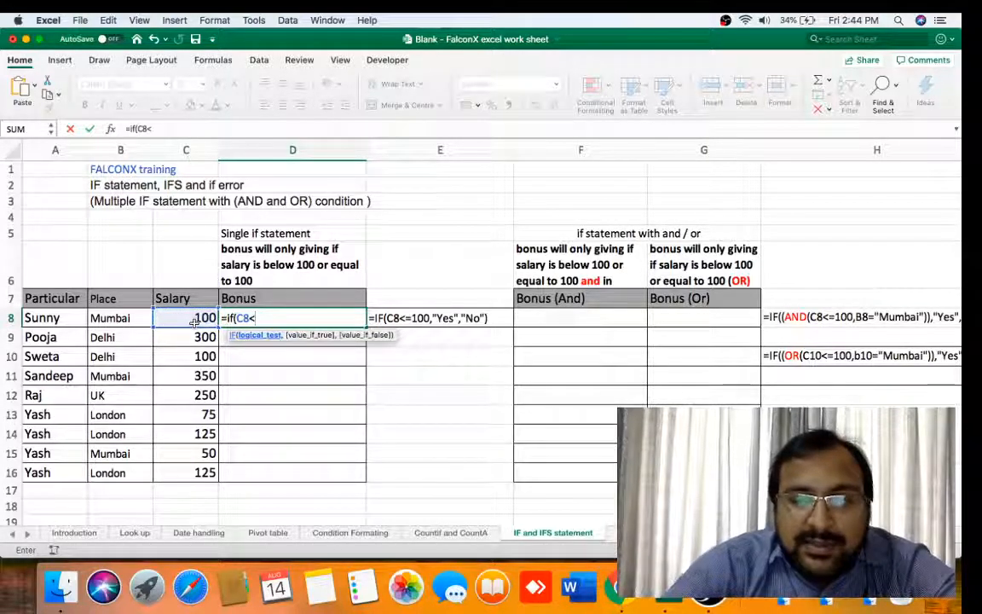
text(=100)
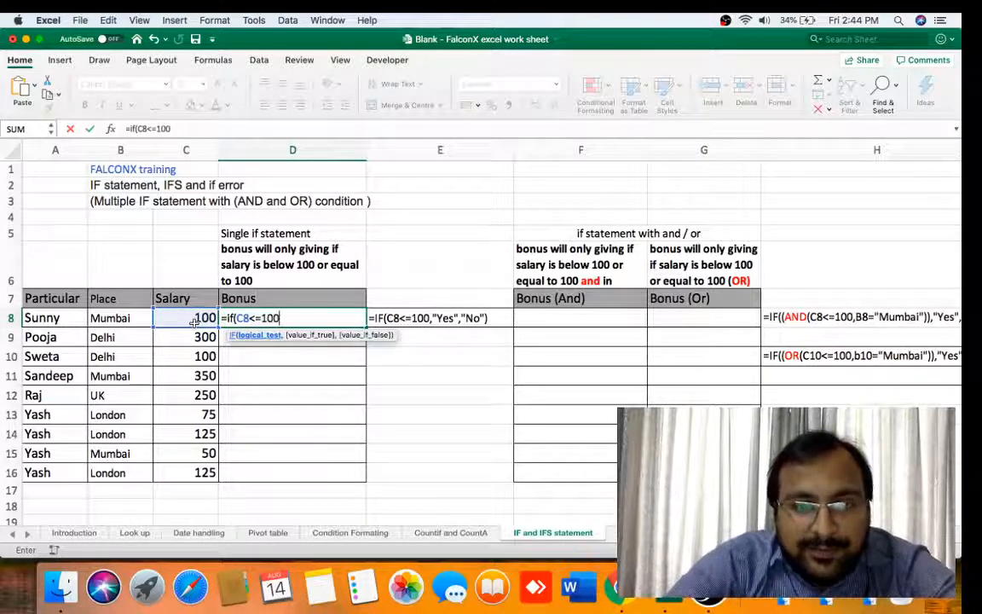
text(,)
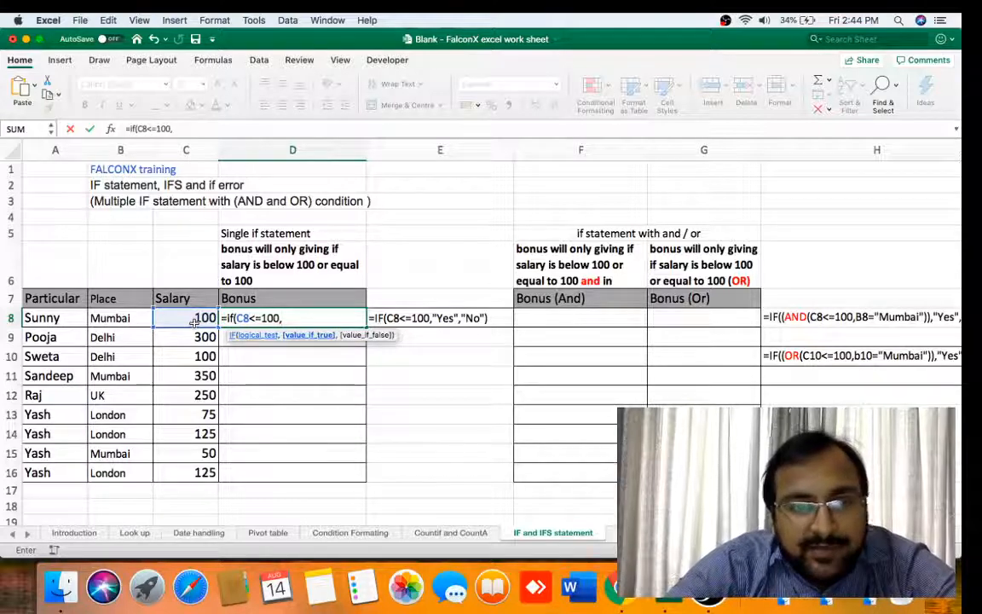
text(")
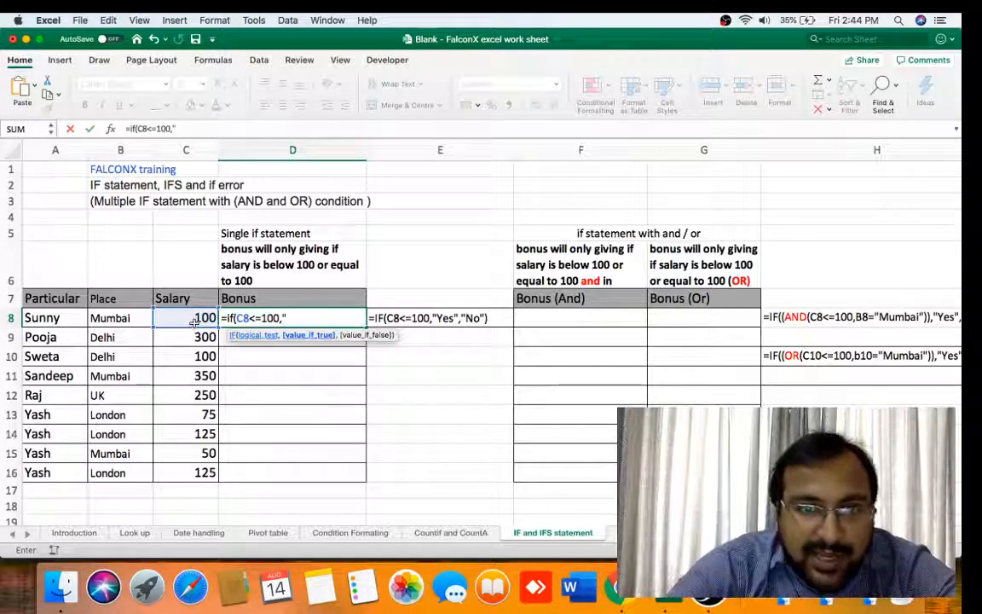
text(Yes)
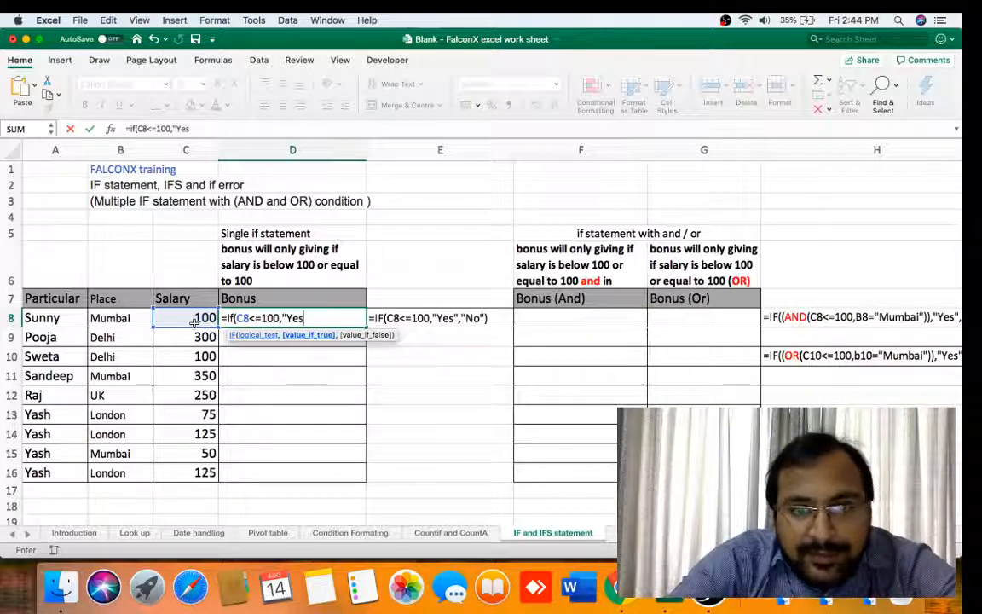
text(")
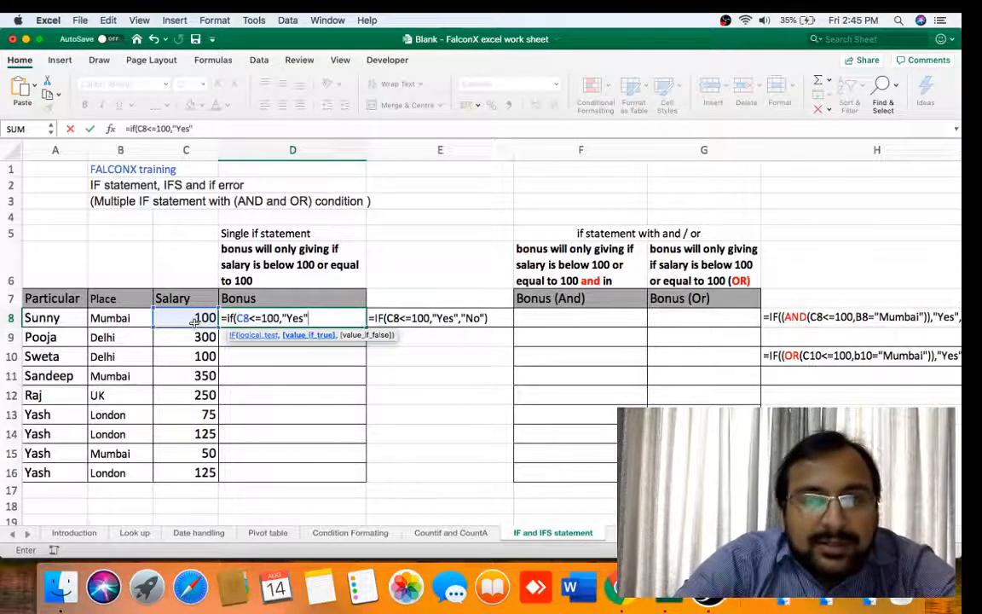
text(,)
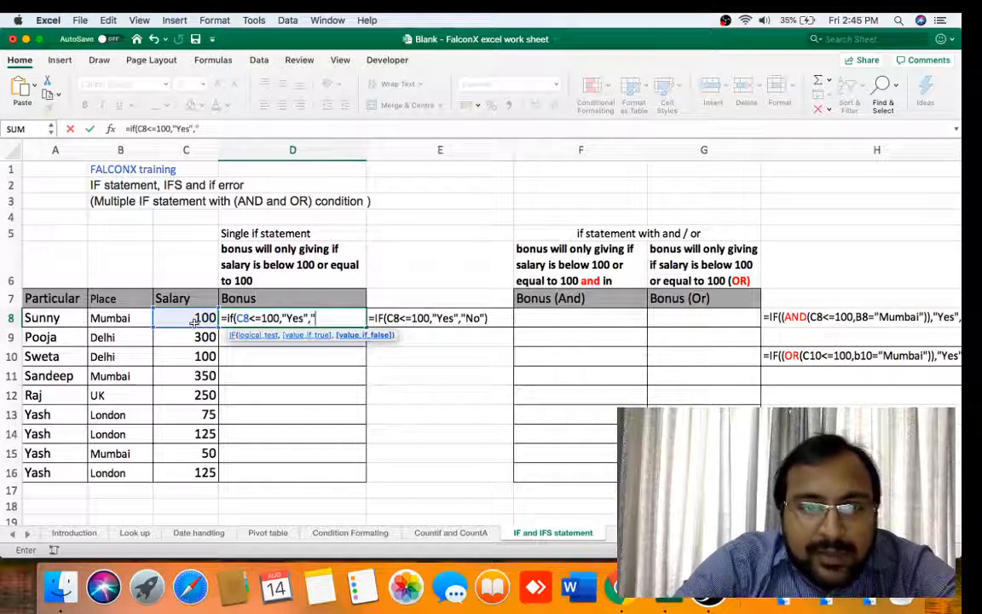
text("No)
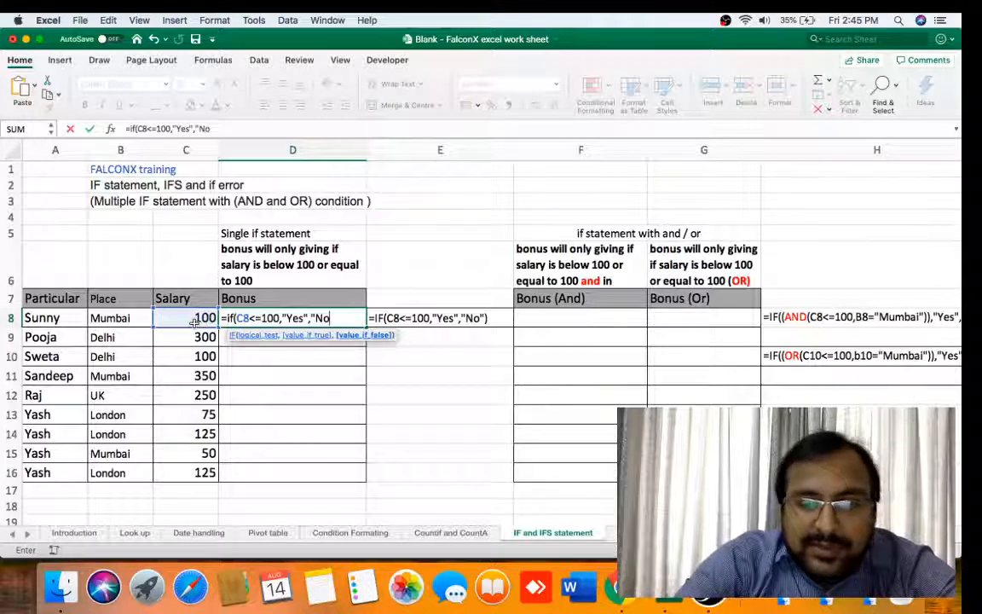
text("))
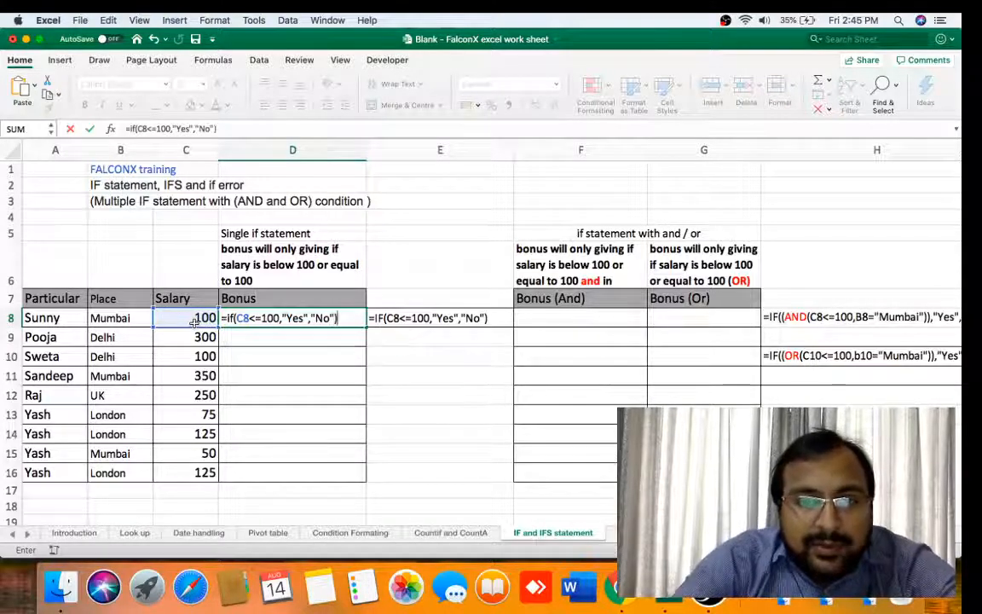
key(Return)
- Copy the Bonus formula from D8 down through D16
key(Up)
key(cmd+c)
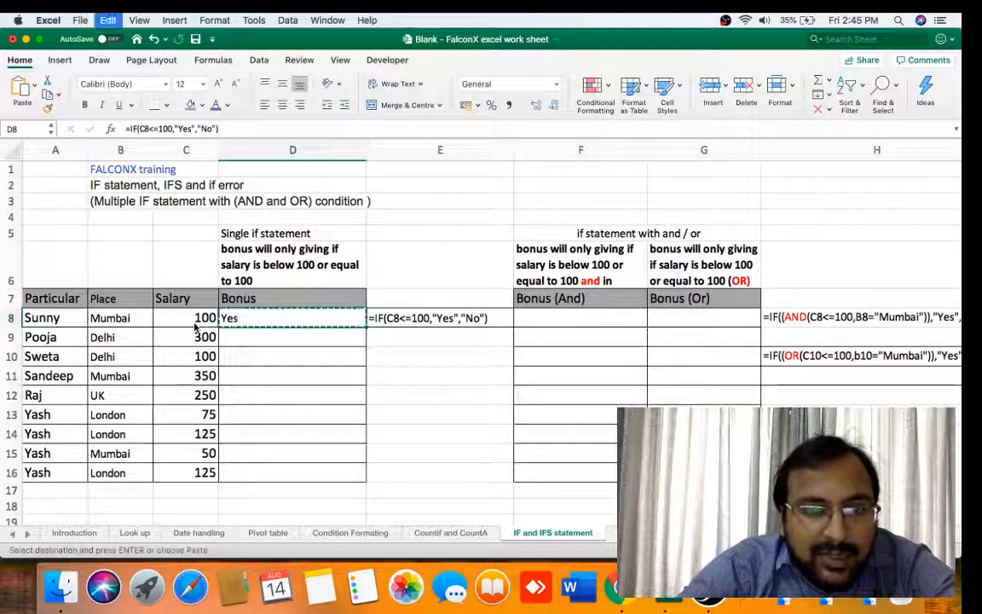
key(shift+Down)
key(shift+Down)
key(shift+Down)
key(shift+Down)
key(shift+Down)
key(shift+Down)
key(shift+Down)
key(shift+Down)
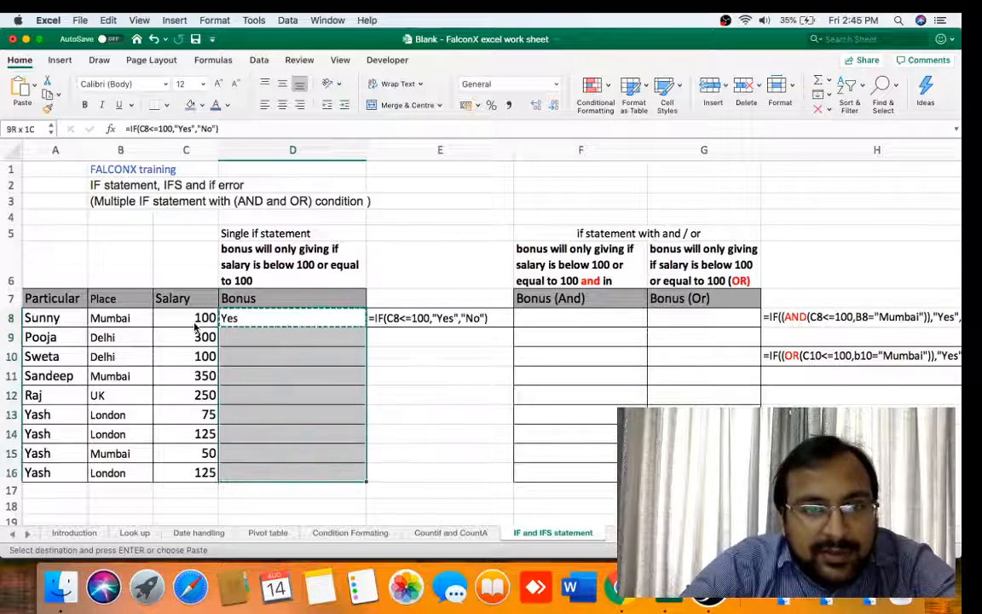
key(Return)
- Change the salary in C10 to 99 to test the Bonus formula
click(202, 334)
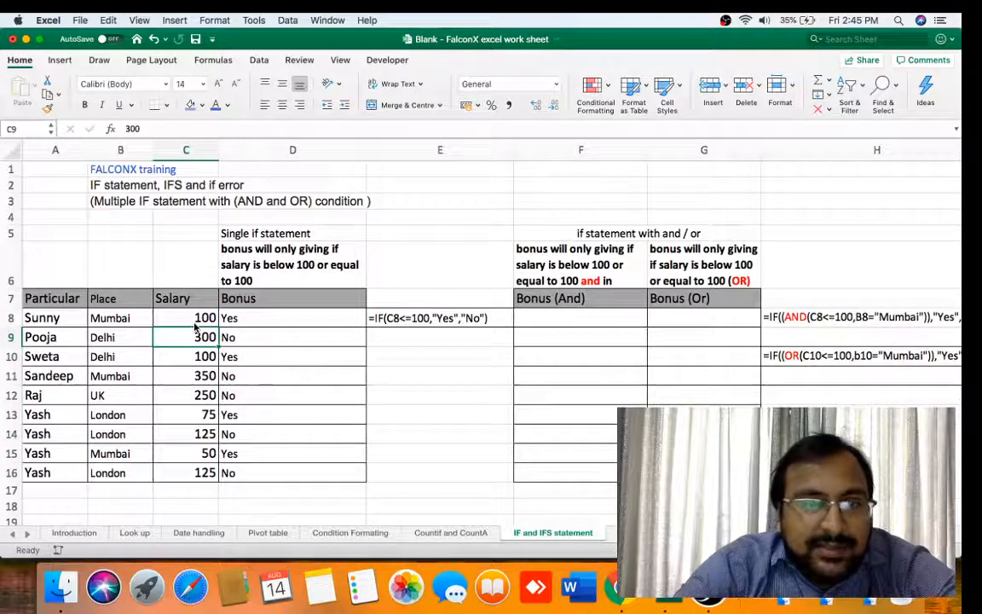
key(Right)
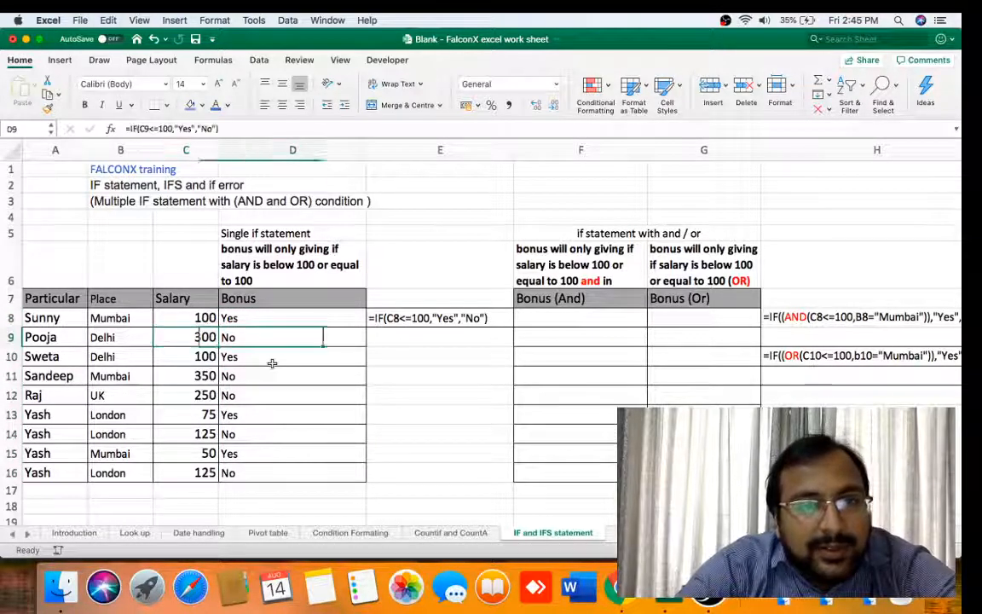
key(Left)
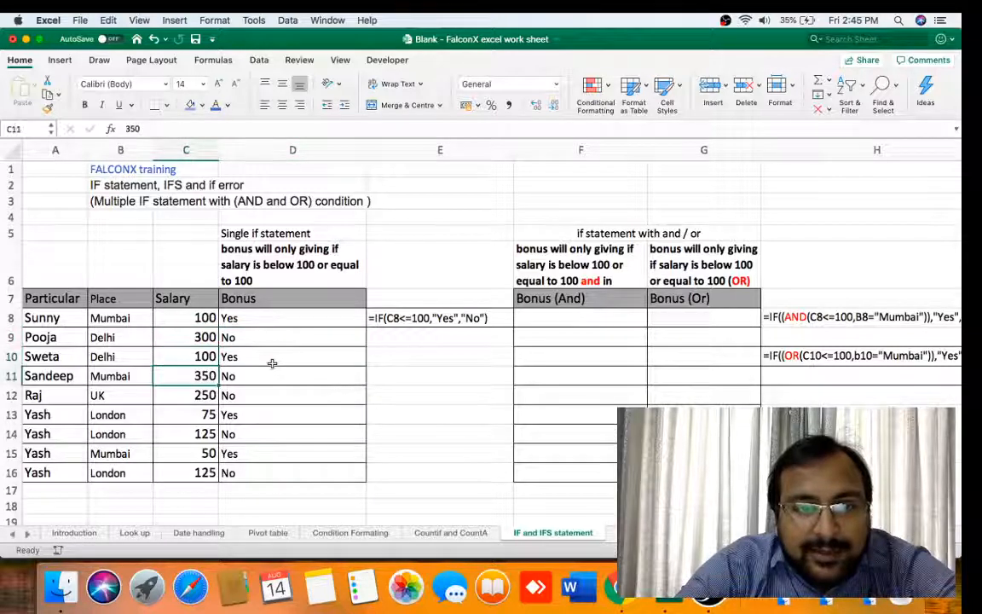
key(Down)
text(99)
key(Return)
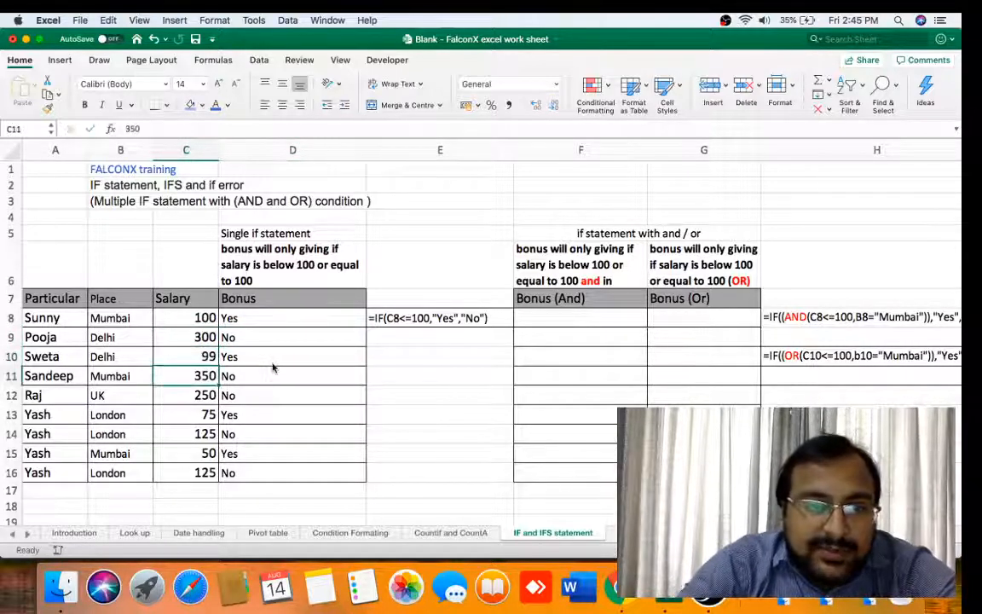
- Check the single-IF Bonus results in column D against the salaries in the lower rows
key(Down)
key(Down)
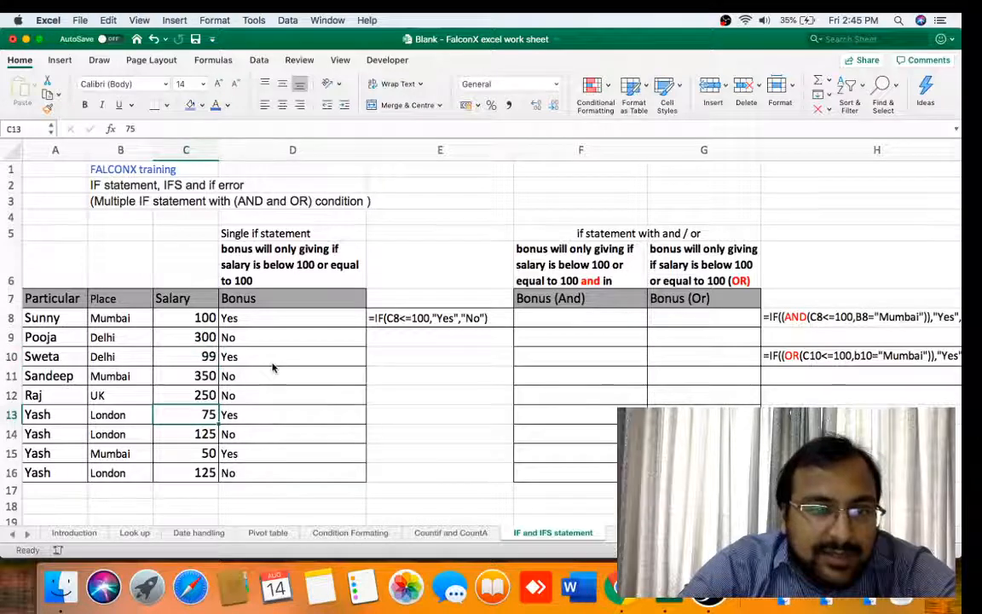
key(Down)
key(Down)
key(Up)
key(Up)
key(Up)
key(Up)
key(Up)
key(Right)
key(Right)
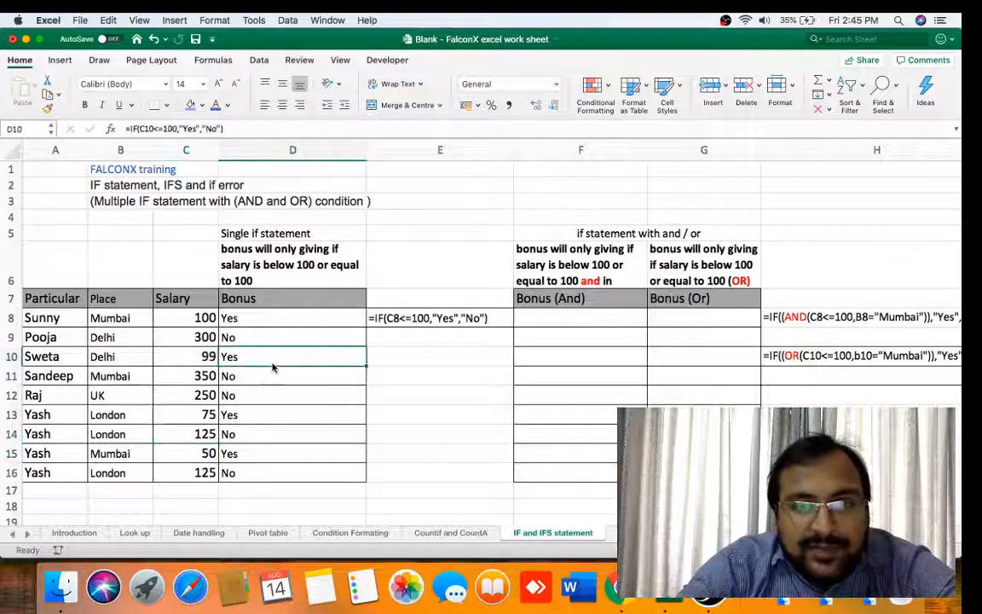
key(Left)
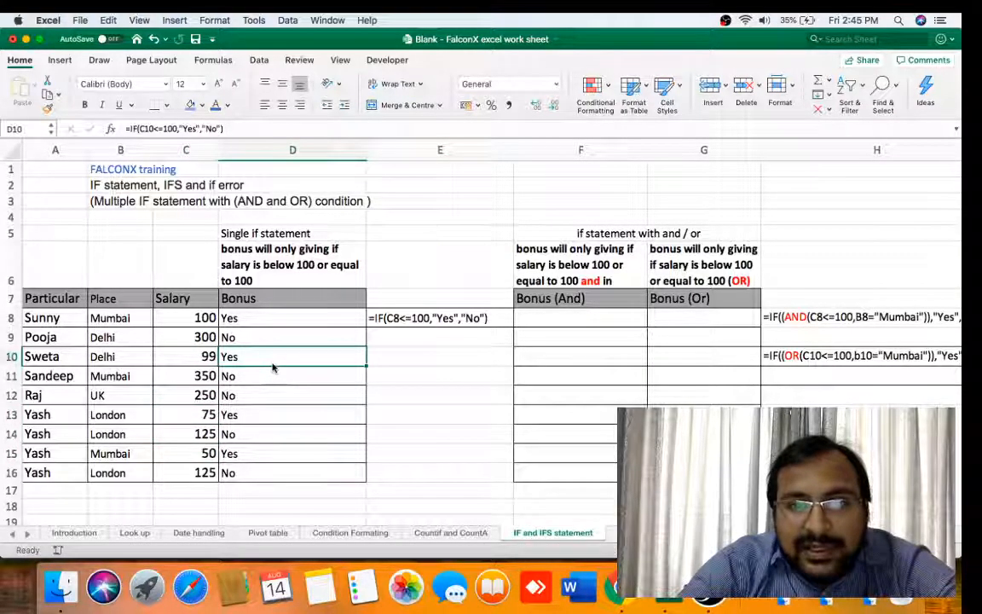
- Increase the height of row 6 so the full condition text in F6 and G6 fits
key(Right)
key(Right)
key(Right)
key(Left)
key(Up)
key(Up)
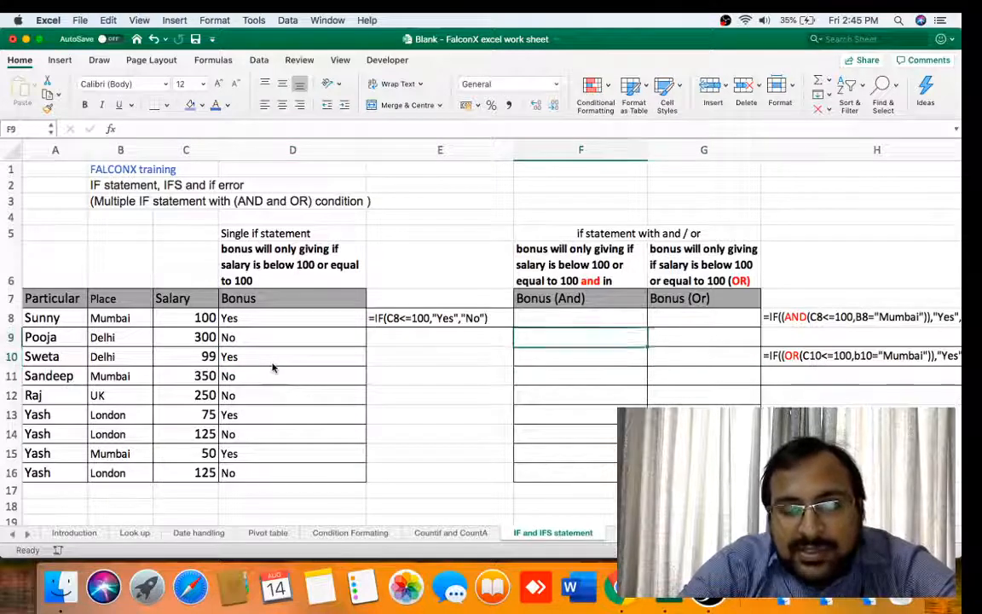
key(Up)
key(Down)
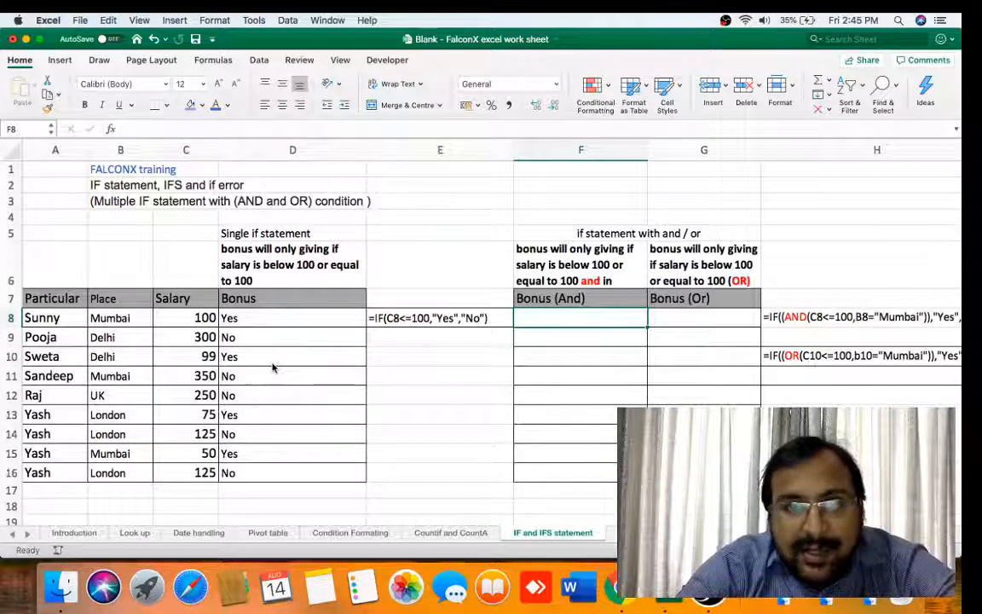
key(Up)
key(Up)
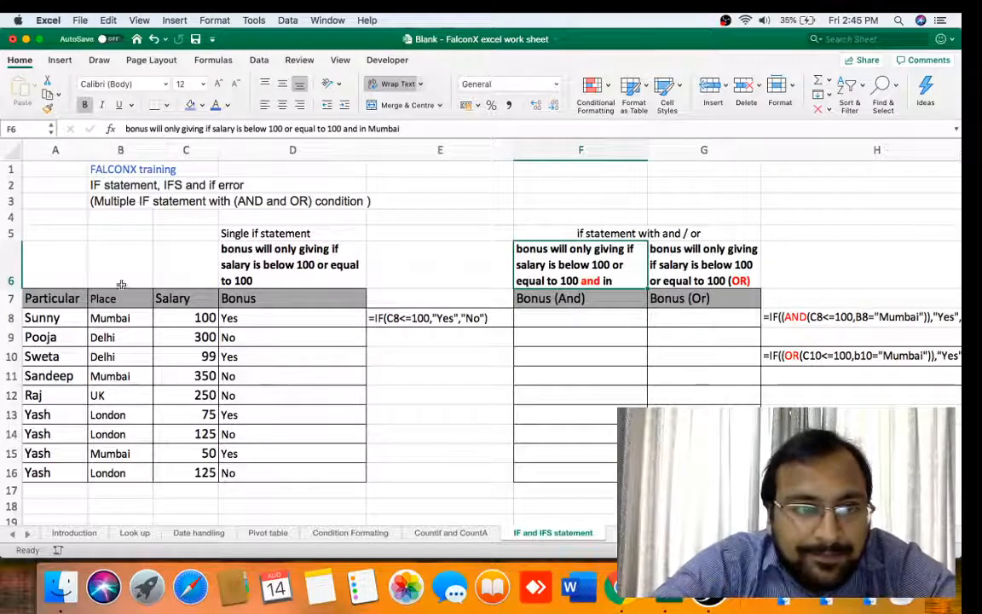
drag(11, 290, 19, 311)
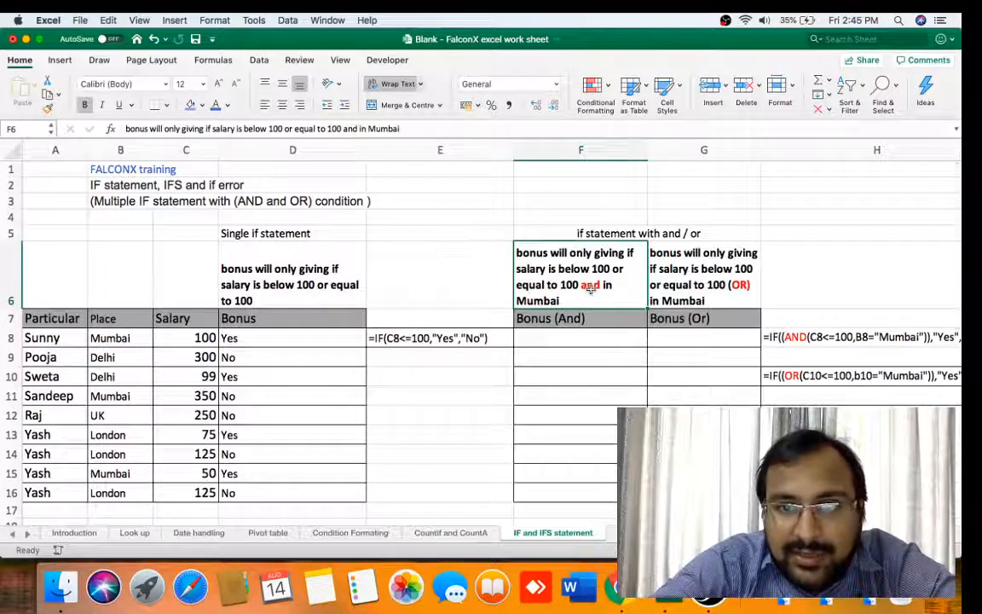
- Begin the Bonus (And) formula in F8 with an AND test nested in IF, using C8<=100 as the first condition
click(573, 339)
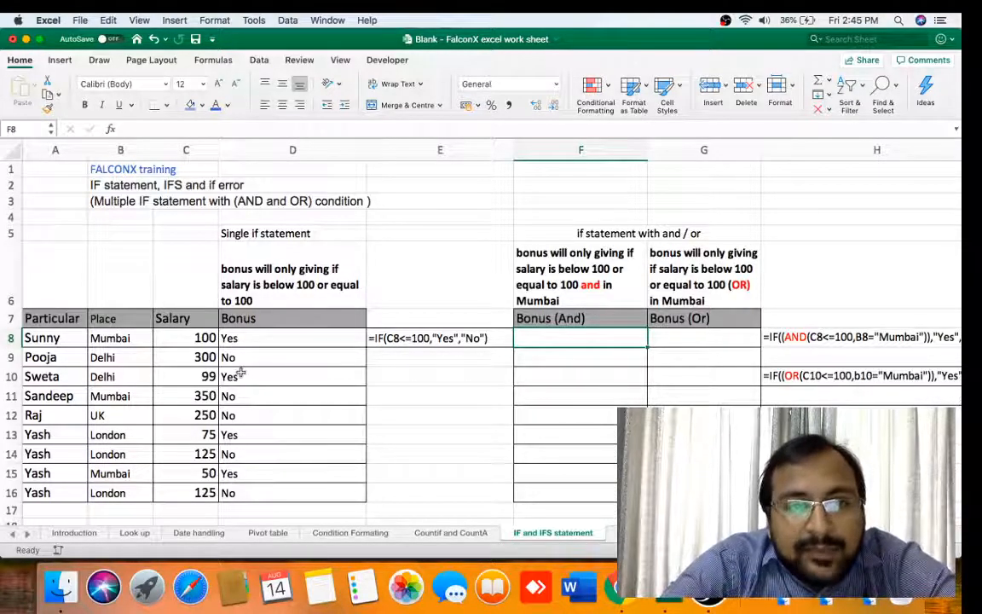
click(119, 336)
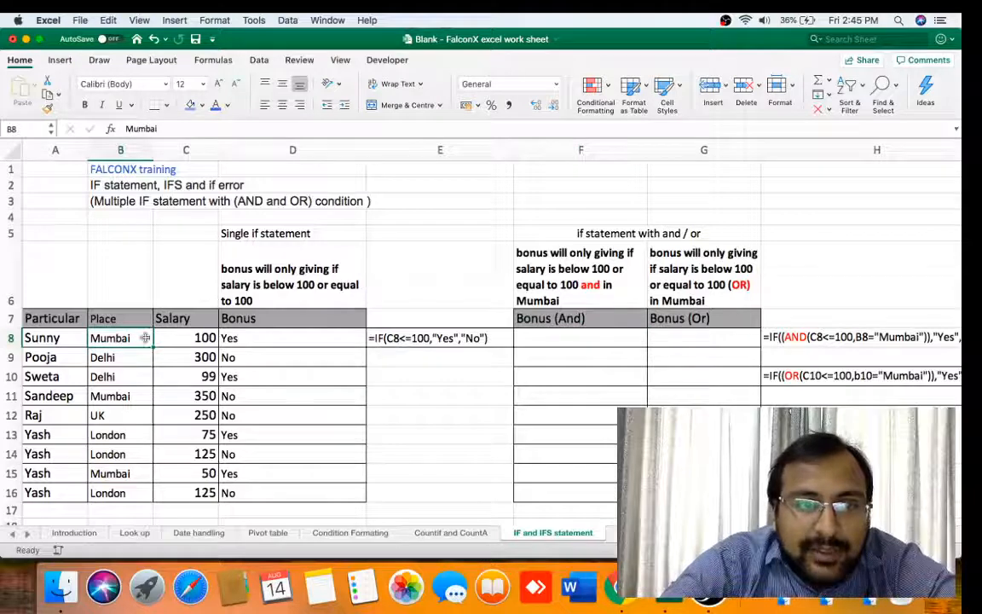
click(578, 344)
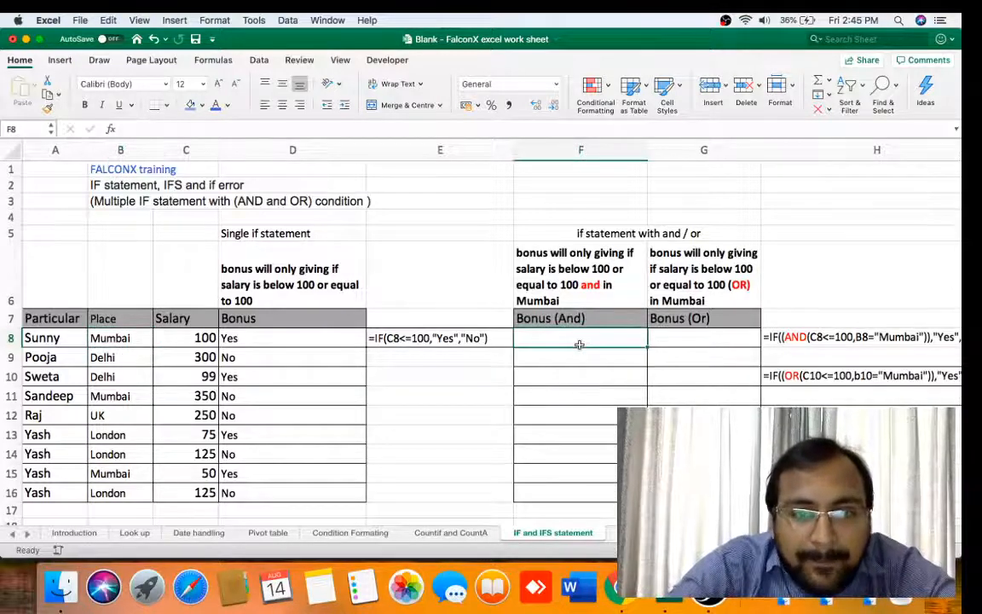
text(=if)
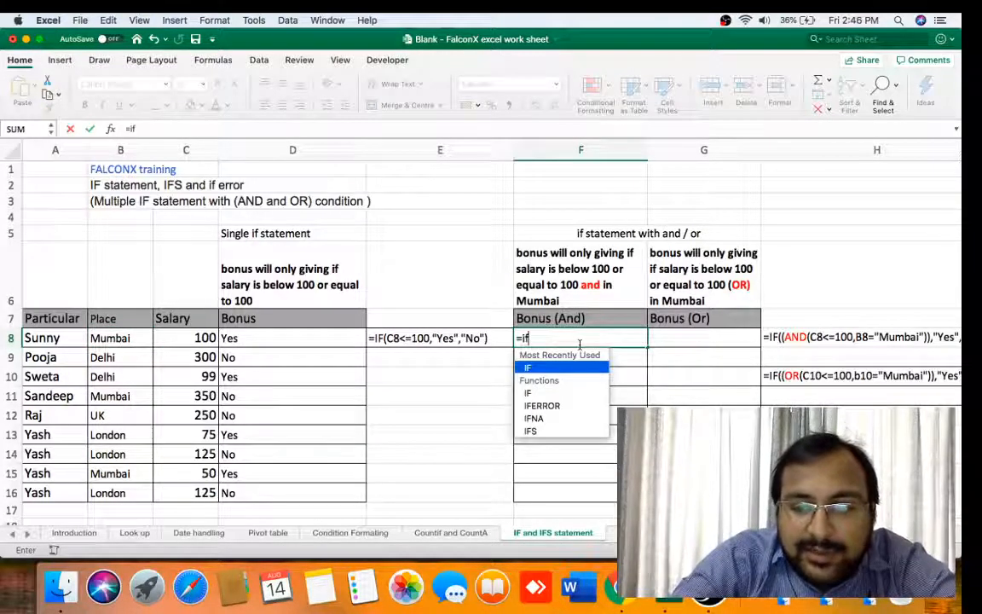
text(()
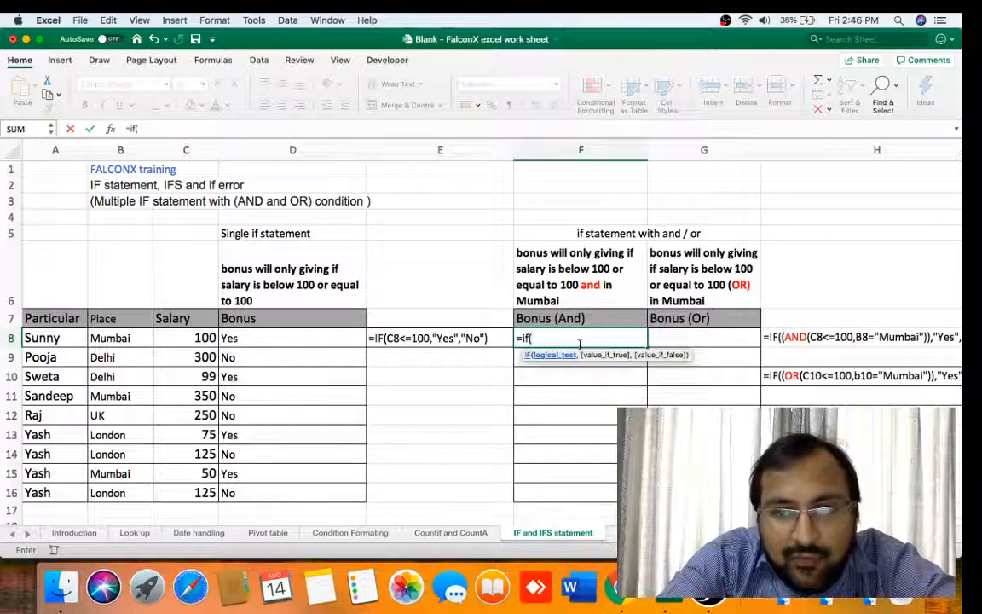
text((and)
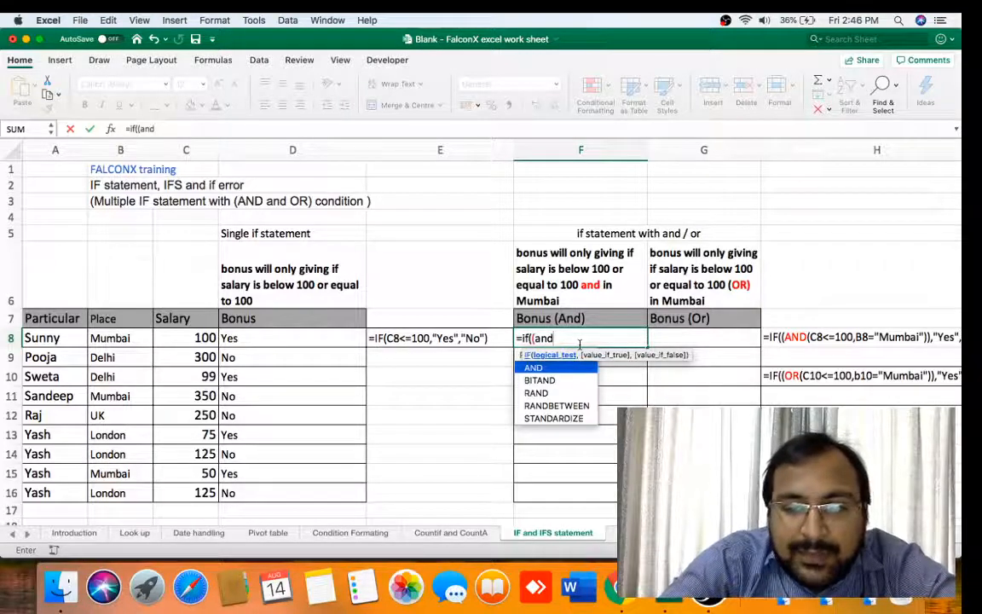
text(()
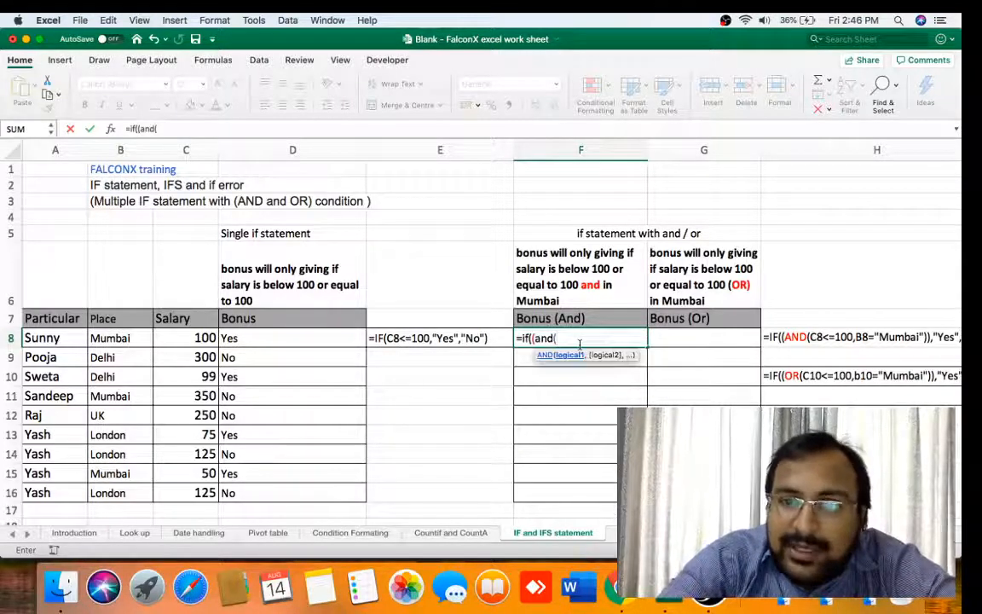
click(203, 338)
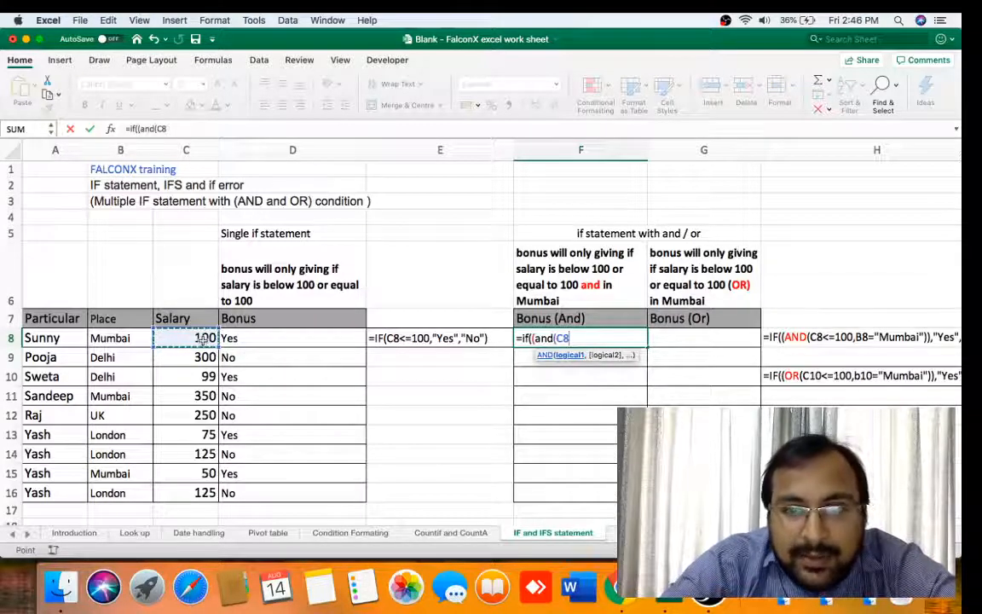
text(<=)
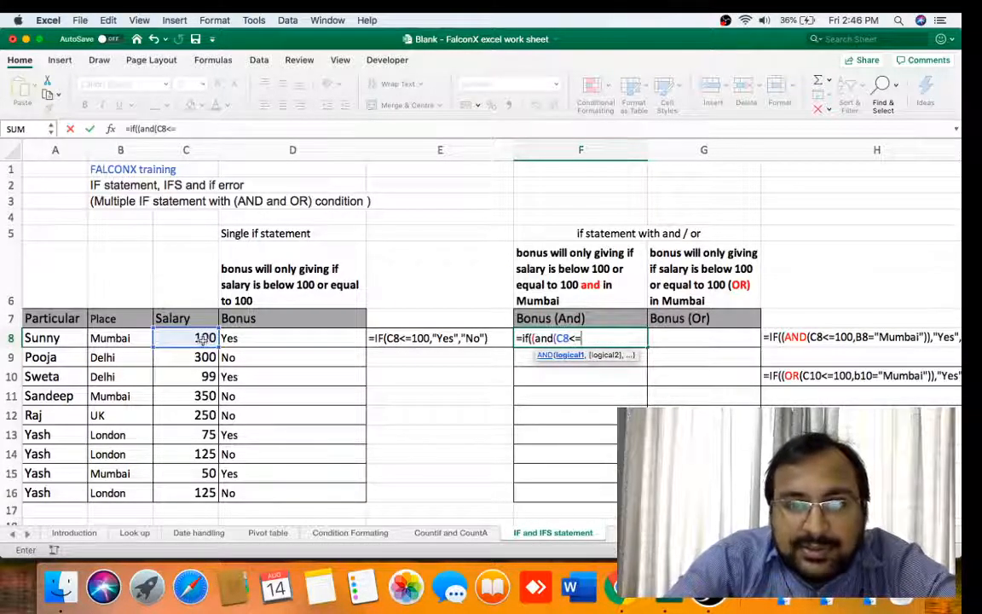
text(1)
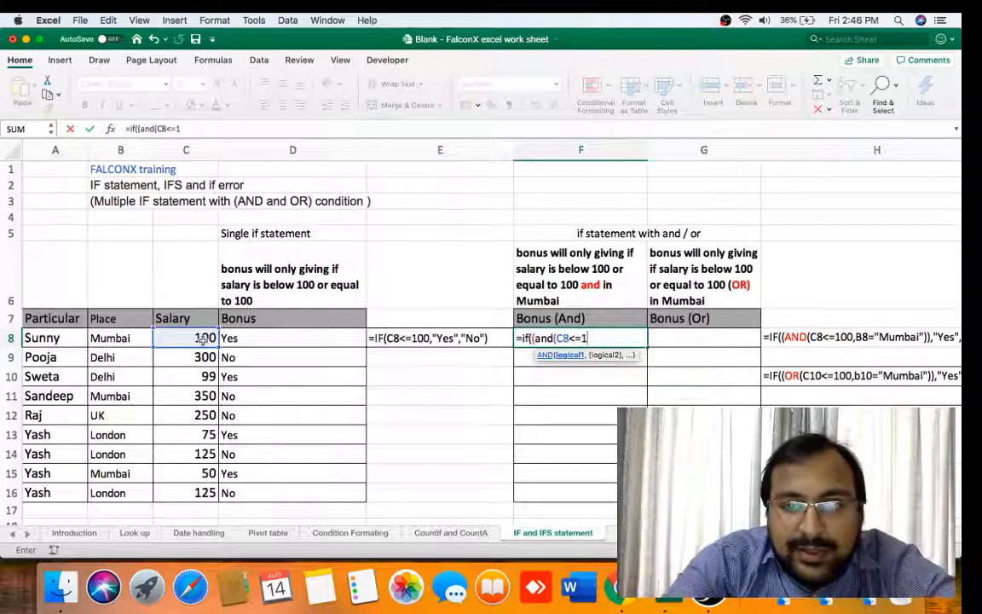
text(0)
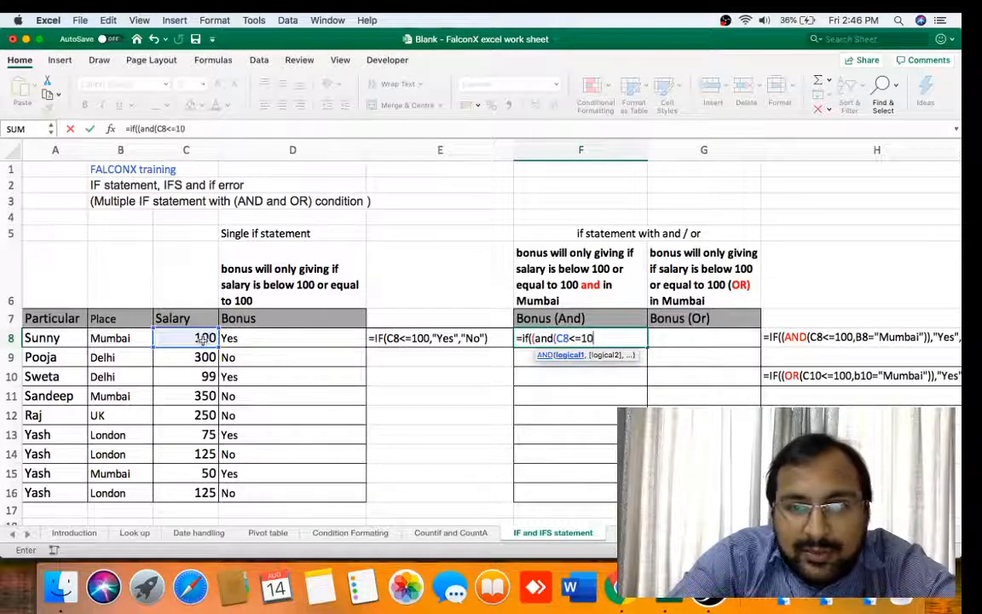
text(0,)
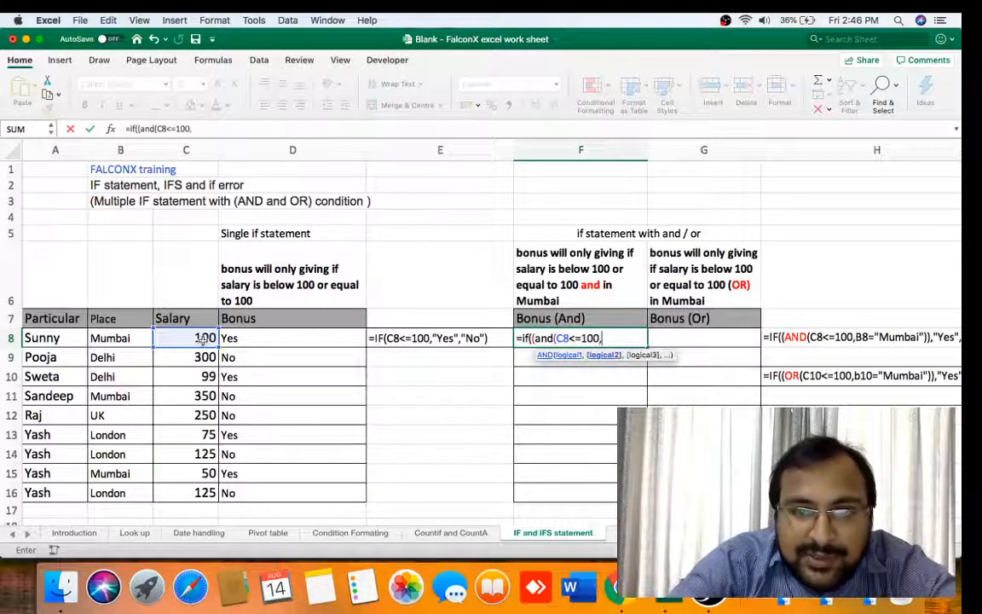
- Add B8="Mumbai" as the second AND condition in the F8 formula and close the AND function
click(134, 338)
text(=)
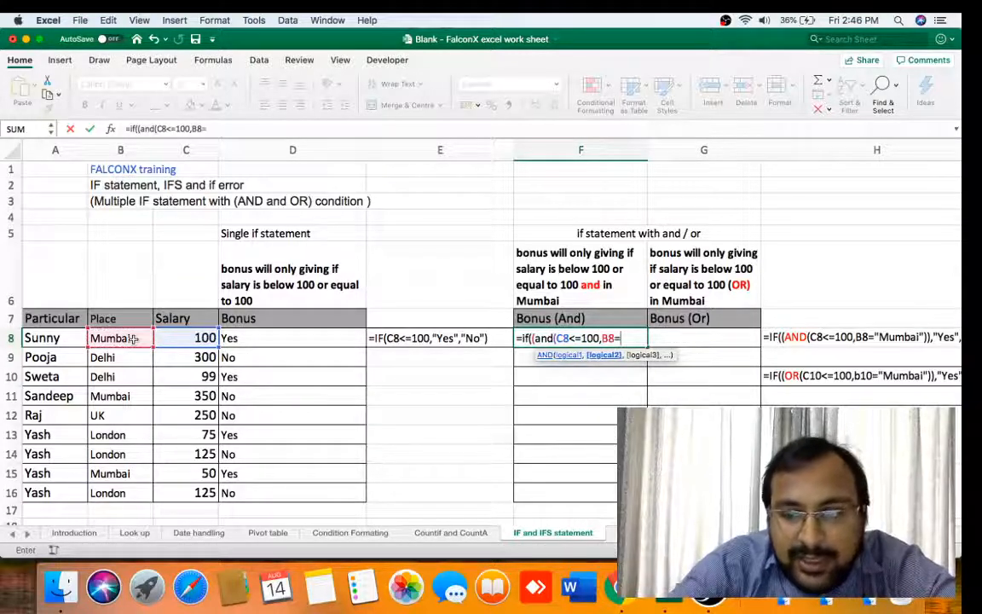
text("Mum)
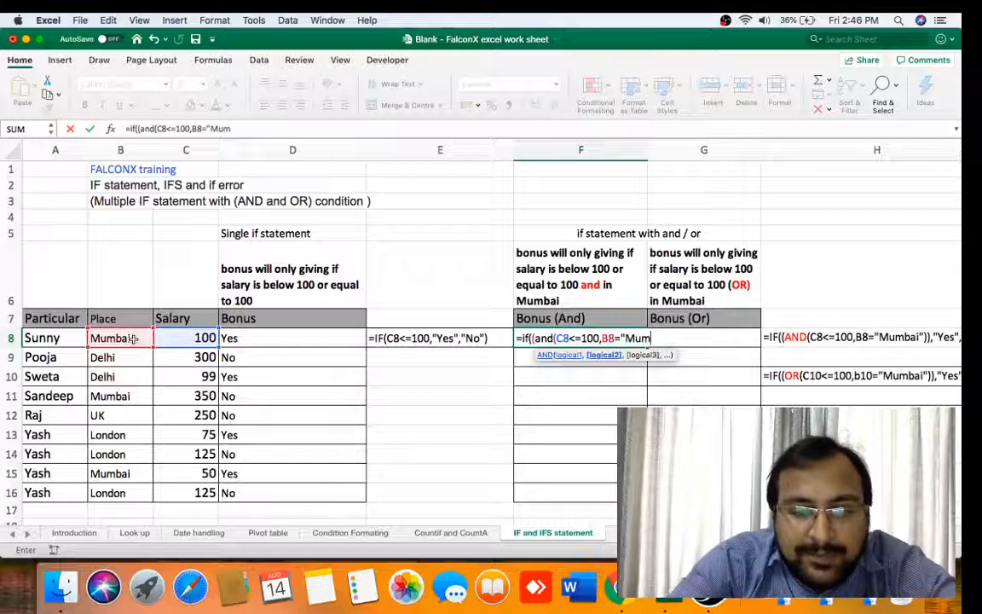
text(bai")
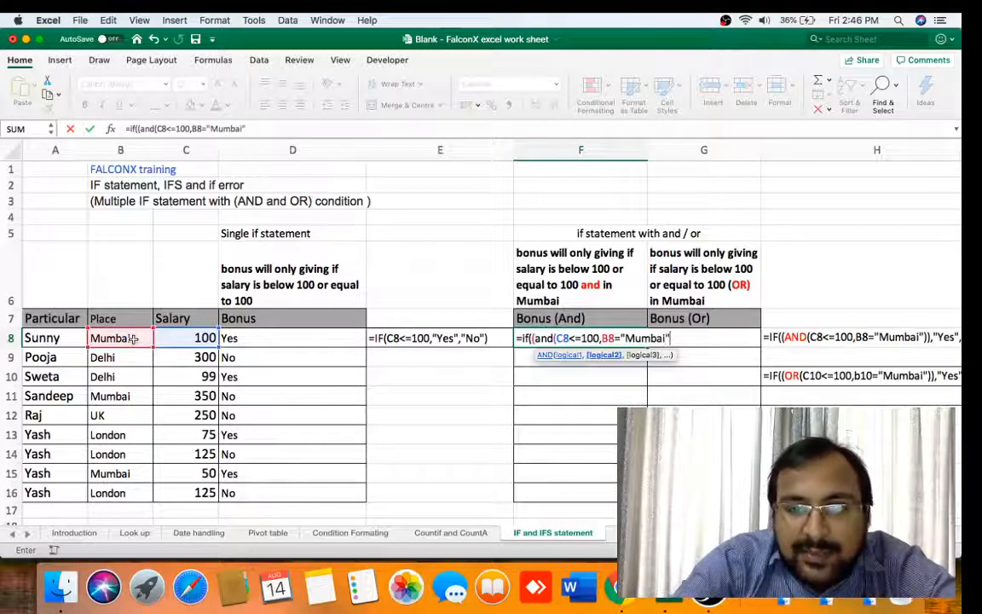
text())
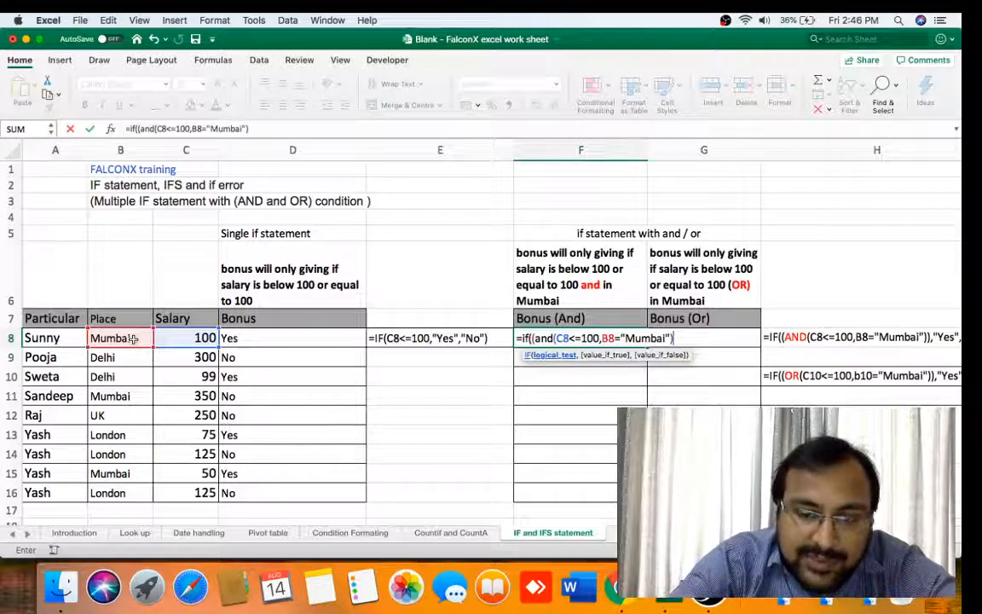
- Add "Yes" and "No" as the true and false results of the F8 formula and try to enter it
text(,)
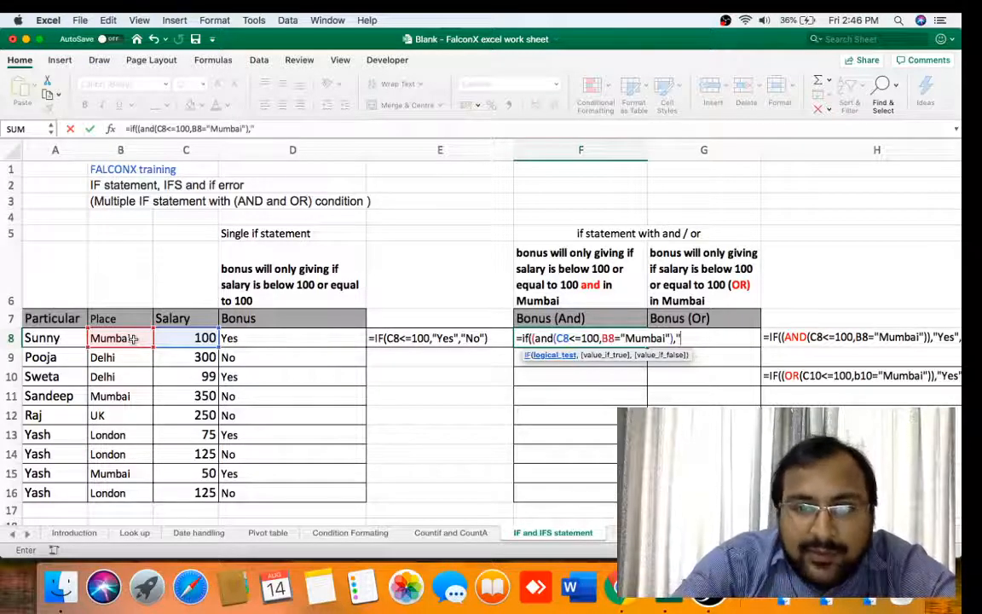
text(Yes)
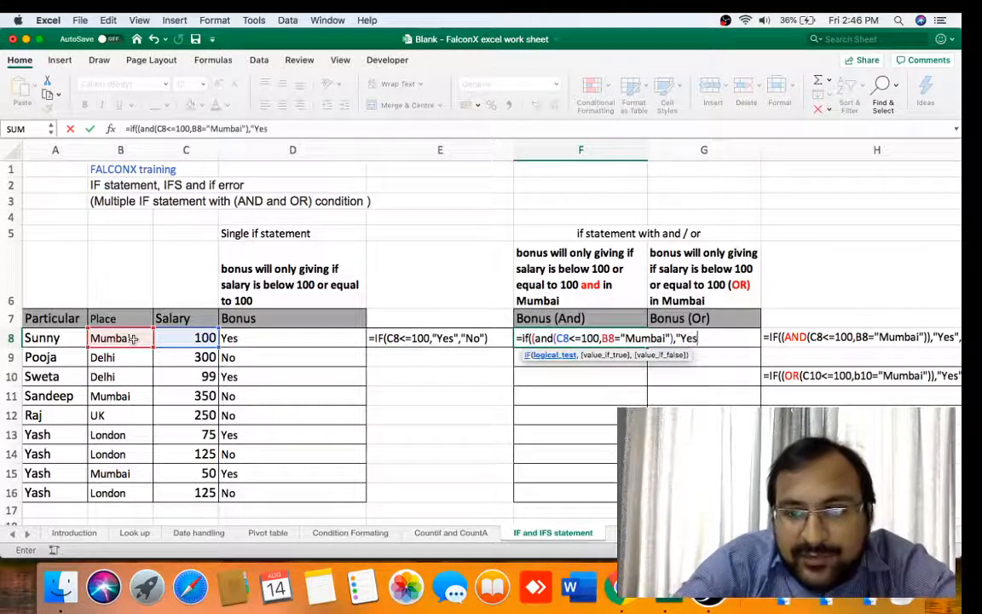
text(",)
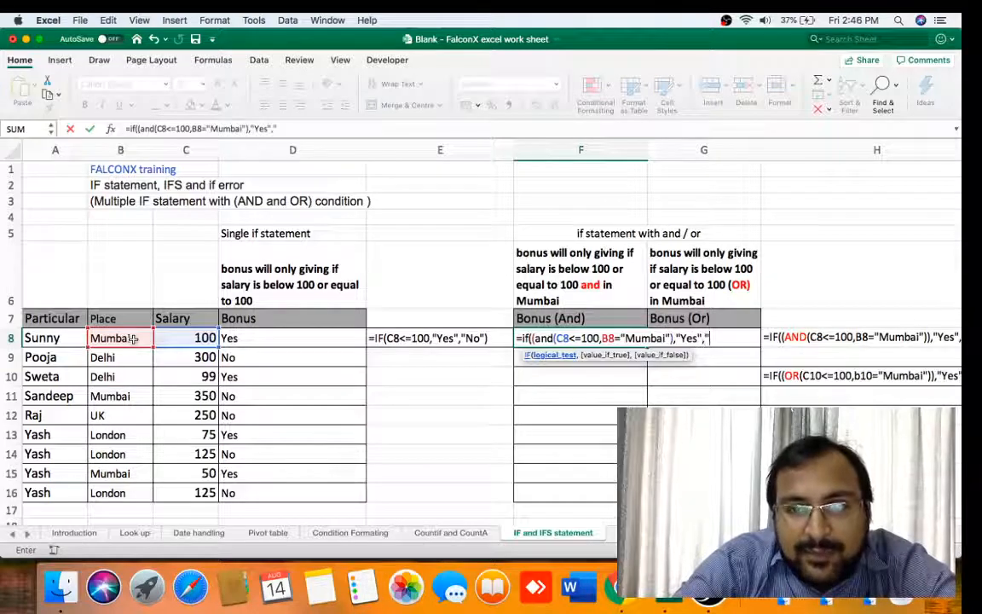
text("No)
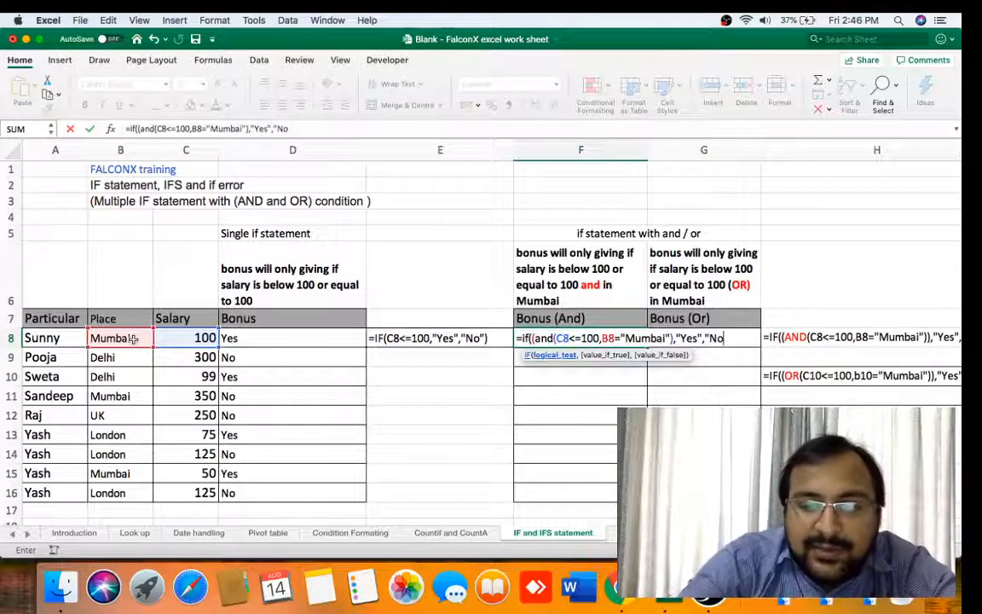
text("))
key(Return)
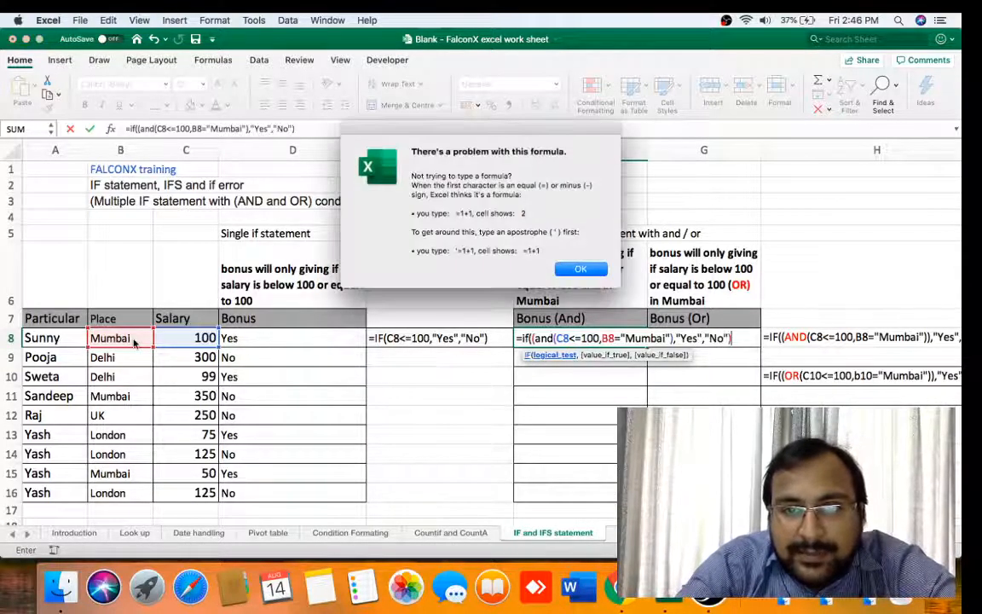
- Correct the F8 formula to =IF((AND(C8<=100,B8="Mumbai")),"Yes","No") by adding the missing closing parenthesis after the AND test, and enter it
key(Return)
key(Right)
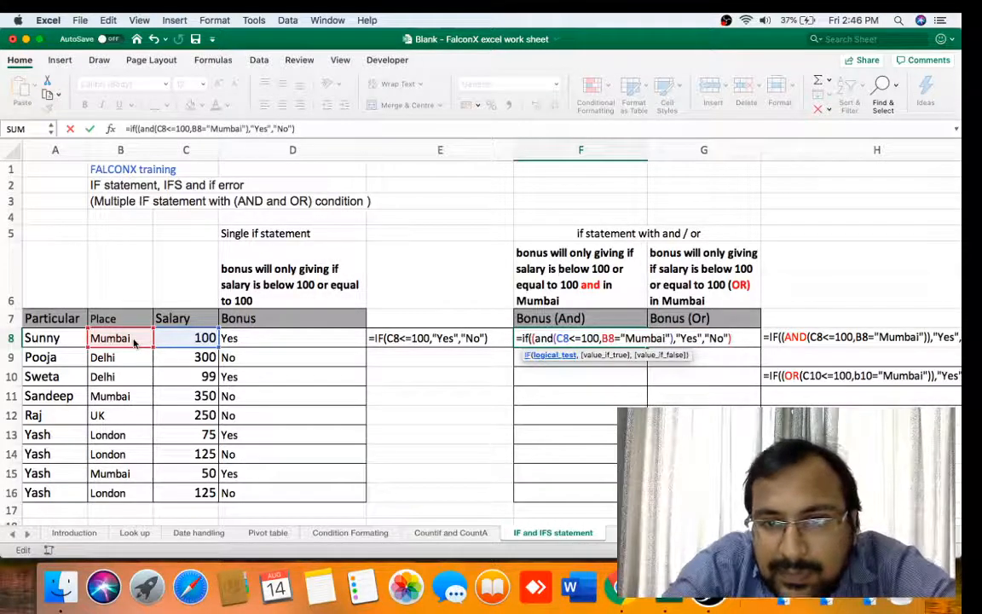
key(Left)
key(Left)
key(Left)
key(Left)
key(Left)
key(Left)
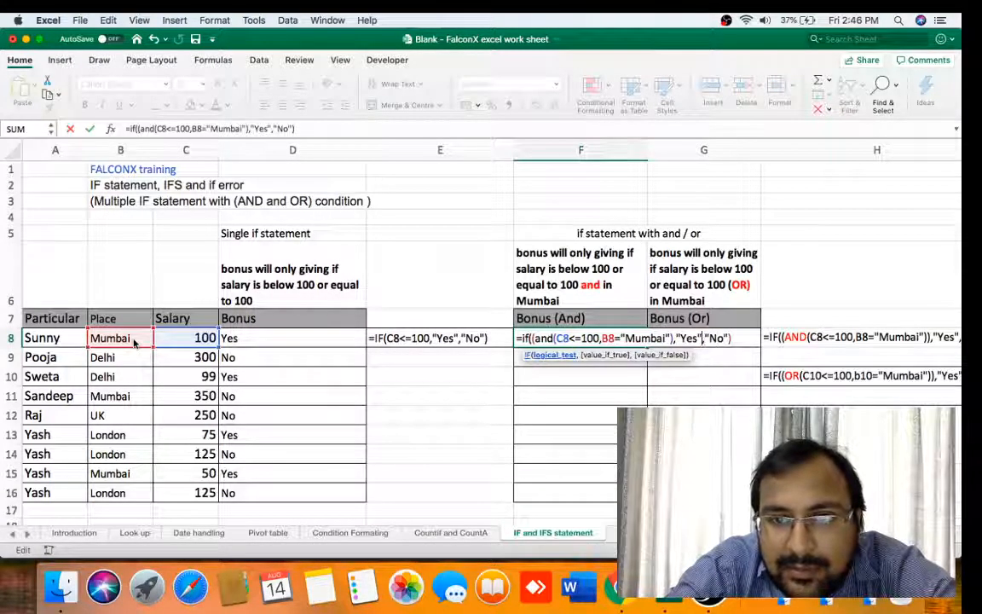
key(Left)
key(Left)
key(Left)
key(Left)
key(Left)
key(Left)
text())
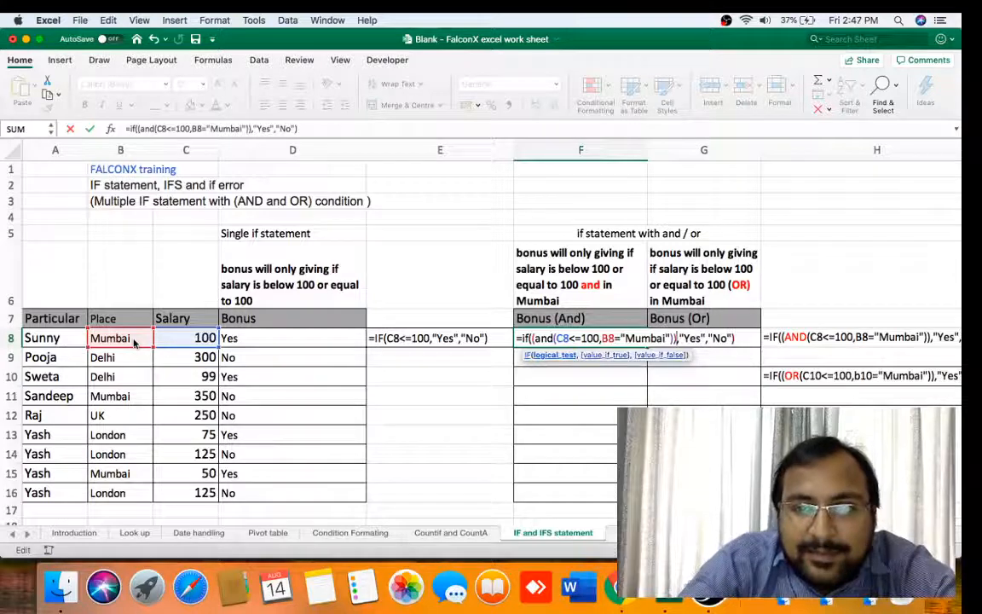
key(Return)
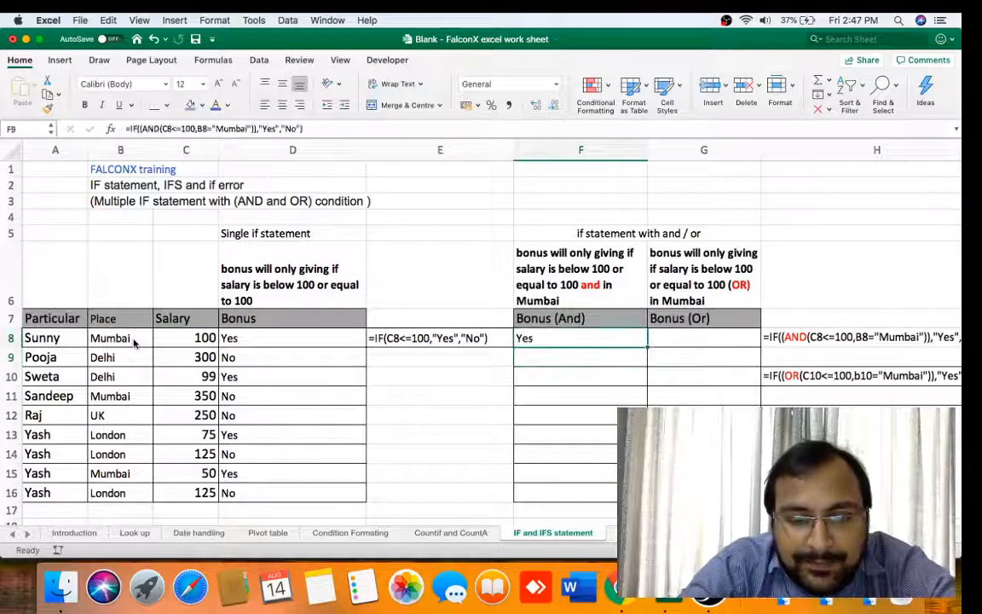
- Copy the Bonus (And) formula from F8 down through F16
key(super+c)
key(Down)
key(shift+Down)
key(shift+Down)
key(shift+Down)
key(shift+Down)
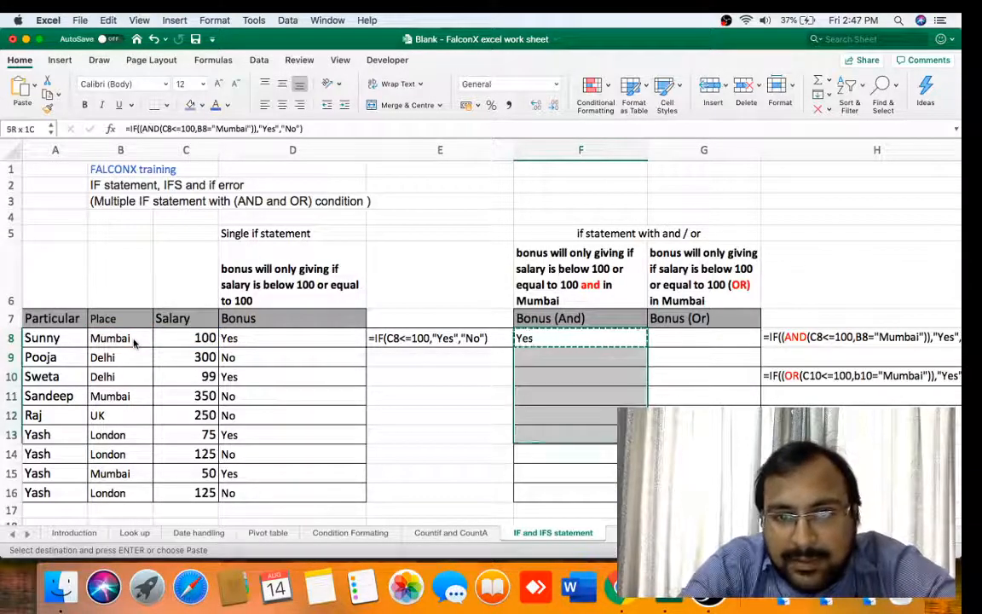
key(shift+Down)
key(shift+Down)
key(shift+Down)
key(Return)
- Check the Bonus (And) result in row 15 against that row's salary and place
key(Down)
key(Left)
key(Down)
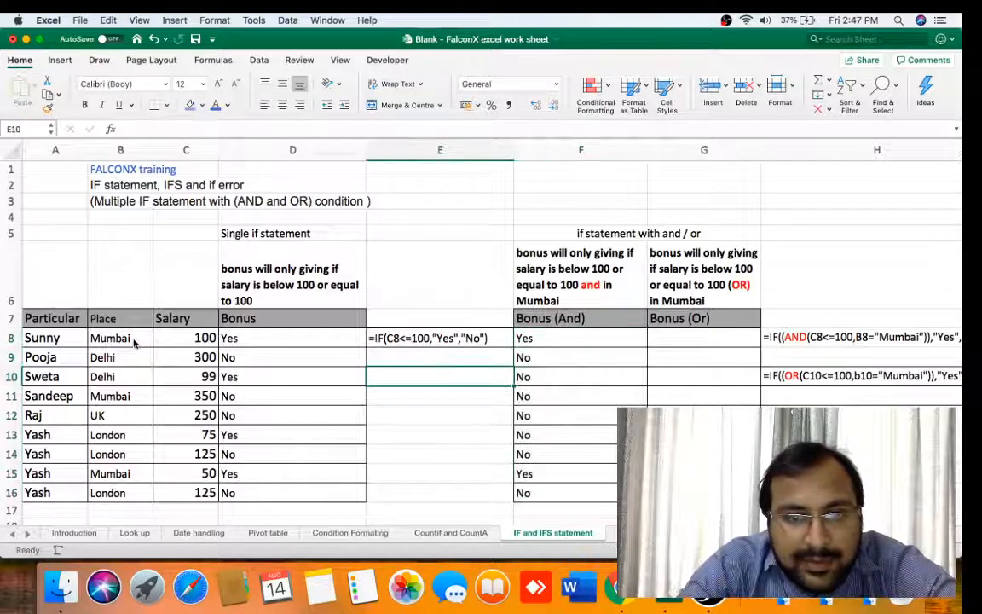
key(Down)
key(Down)
key(Down)
key(Down)
key(Down)
key(Left)
key(Left)
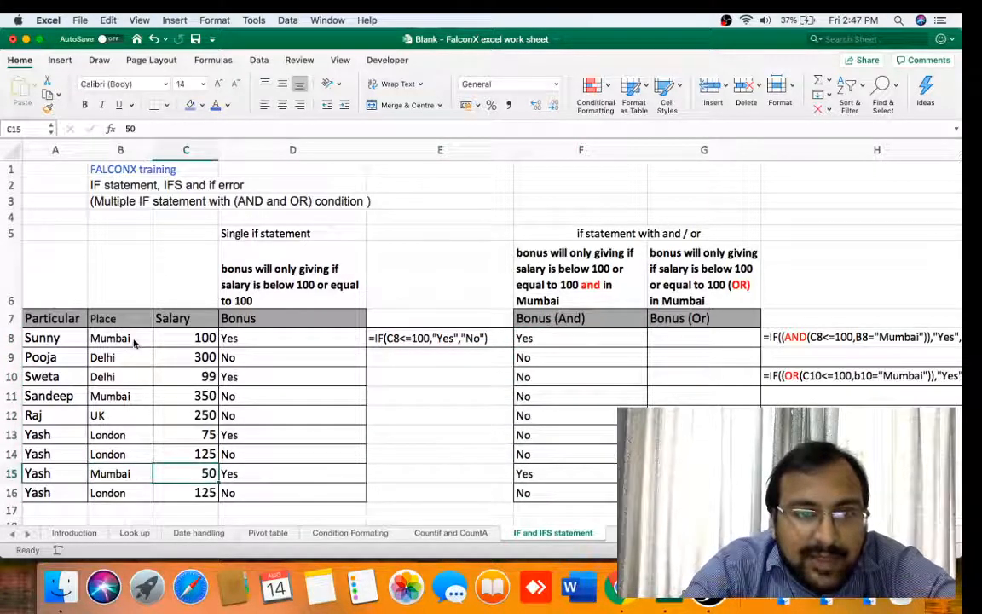
key(Right)
key(Right)
key(Right)
key(Left)
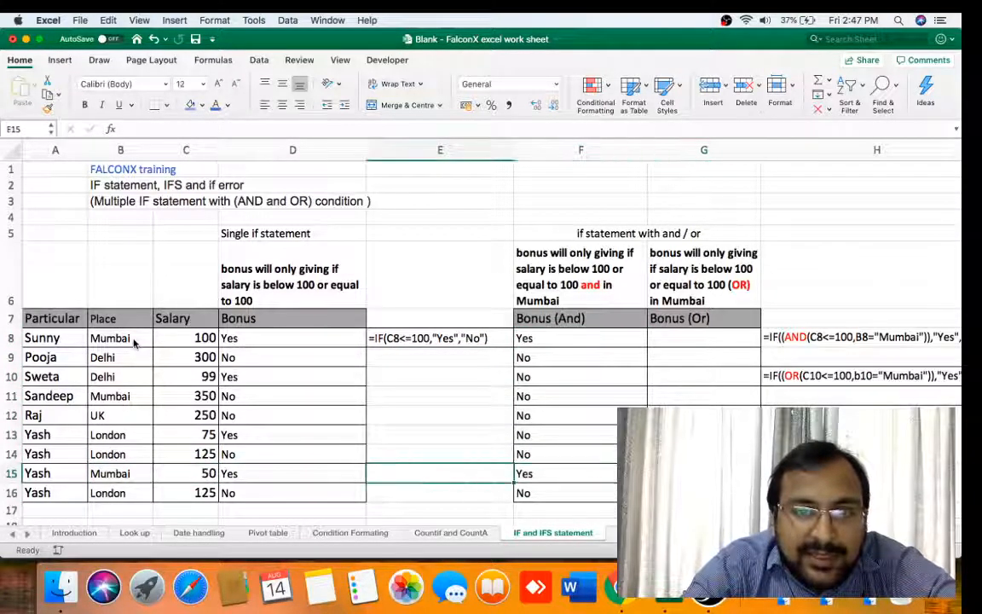
- Compare the salary and place in row 10 with its Bonus (And) result
key(Up)
key(Up)
key(Left)
key(Up)
key(Up)
key(Left)
key(Up)
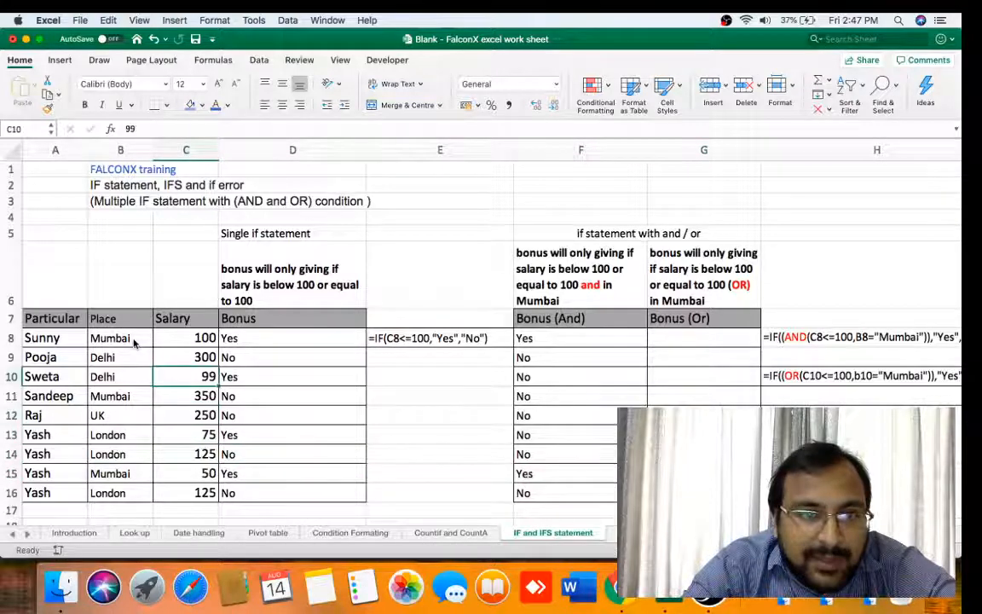
key(Left)
key(Right)
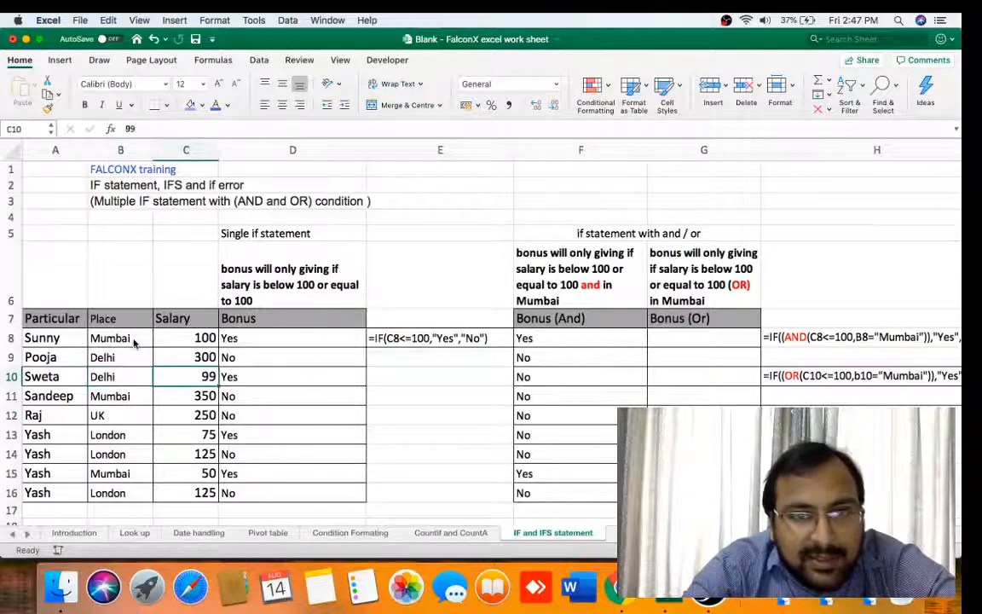
key(Left)
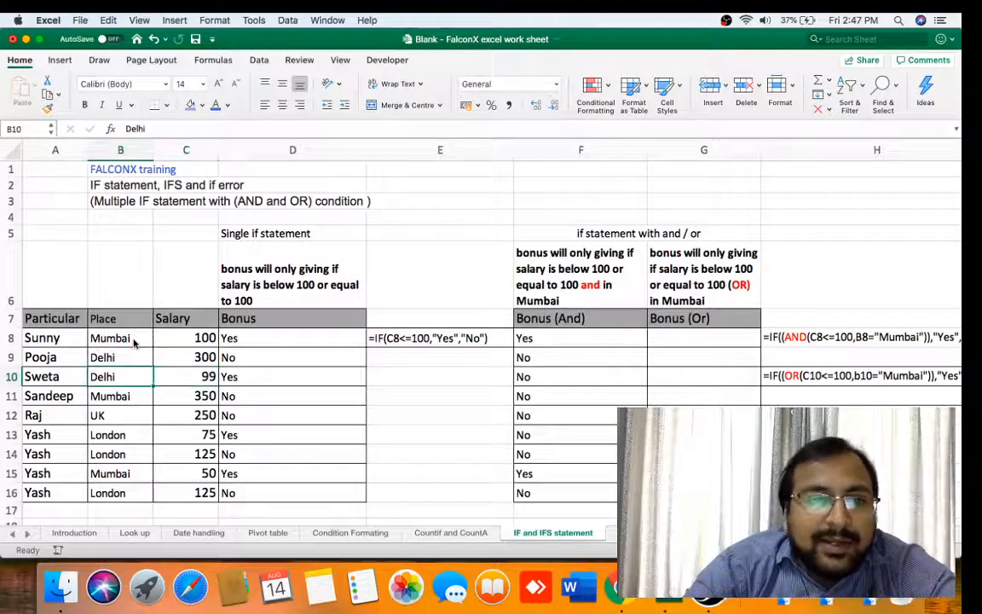
key(Right)
key(Right)
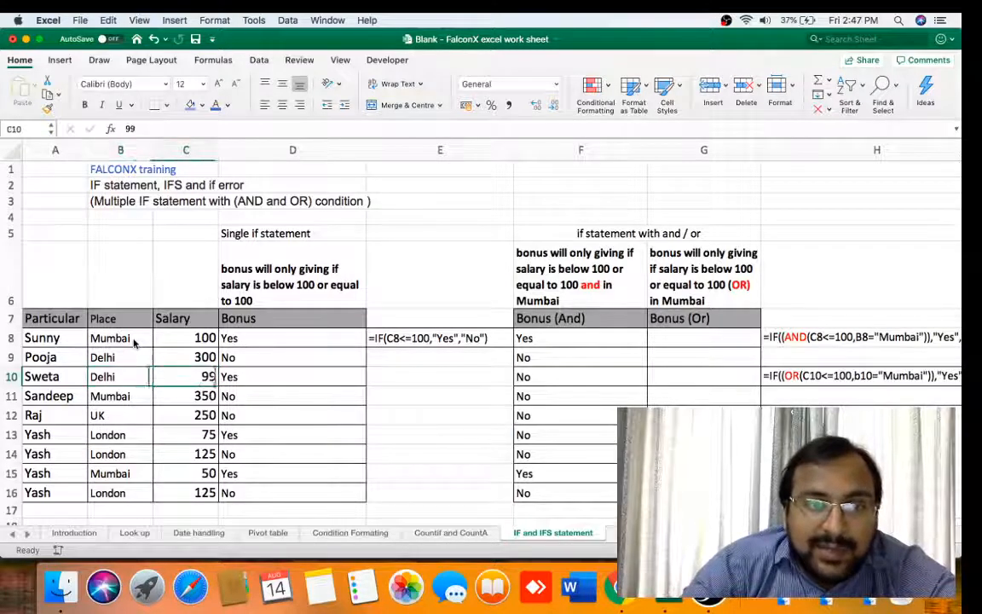
- Review the condition text in G6 for the Bonus (Or) column
key(Up)
key(Up)
key(Right)
key(Right)
key(Right)
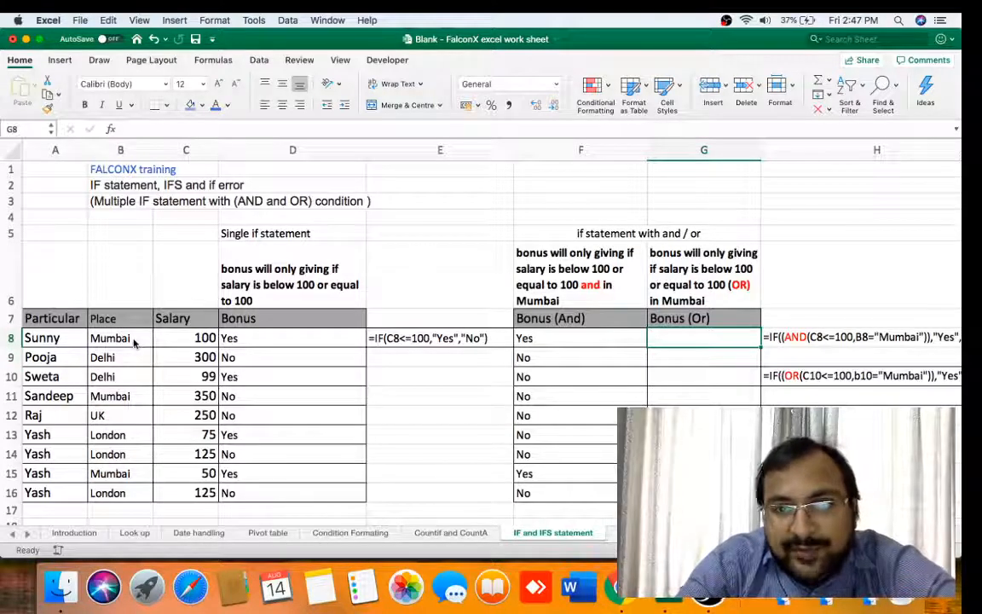
key(Up)
key(Up)
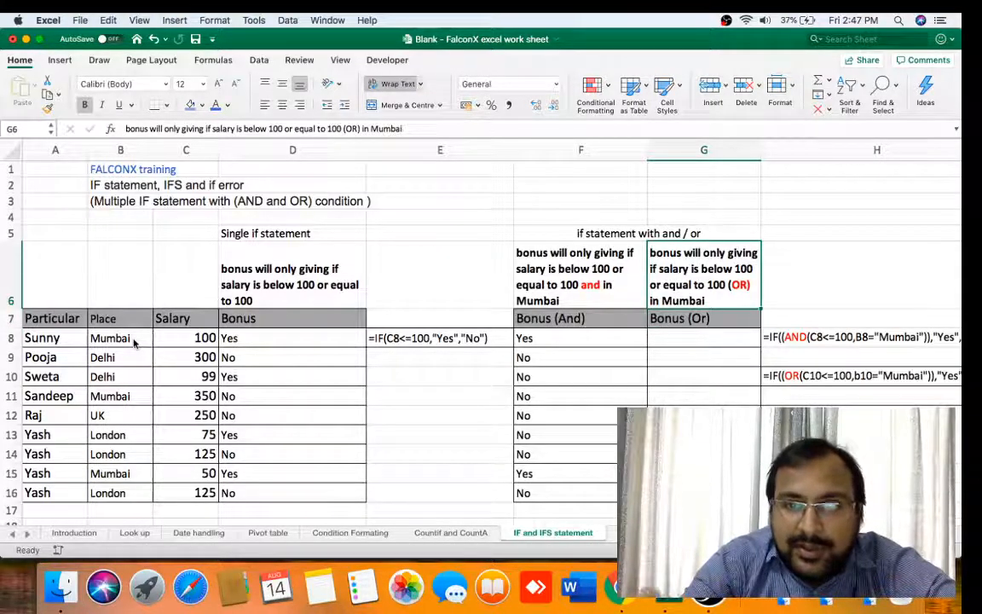
- Start an IF formula in G8 with an OR test whose first condition is C8<=100
key(Down)
key(Down)
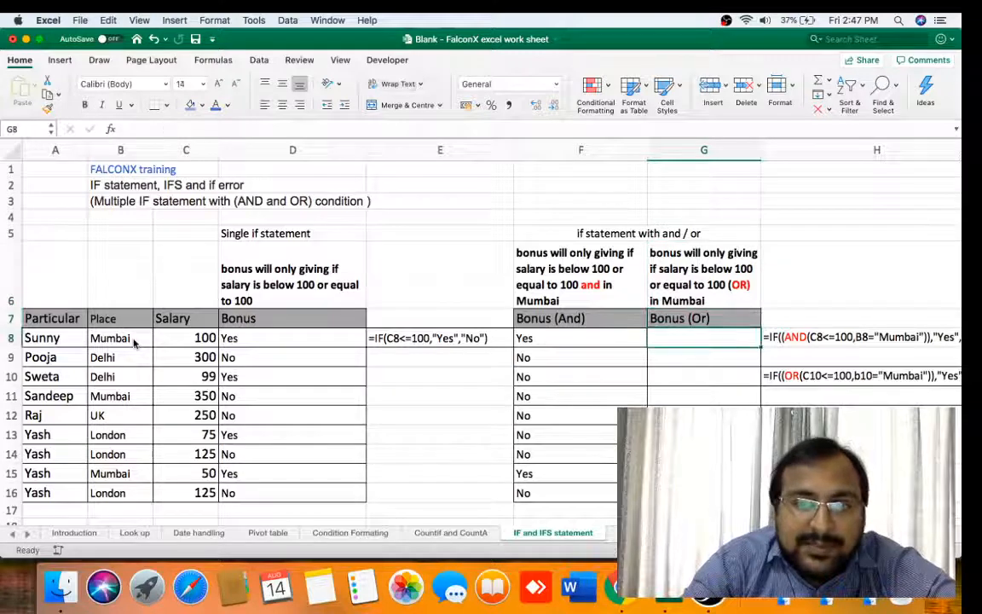
text(=if)
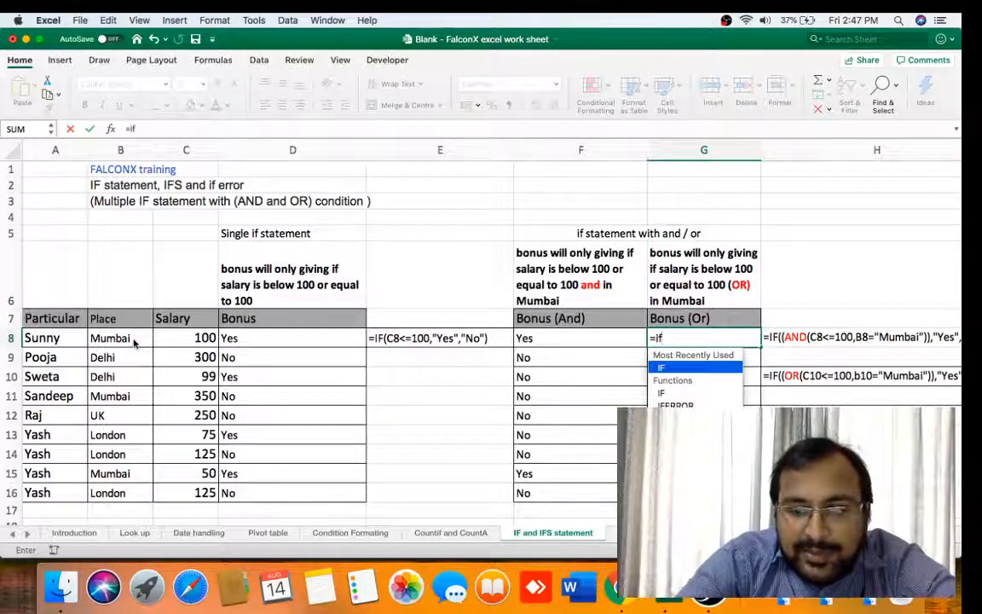
text(()
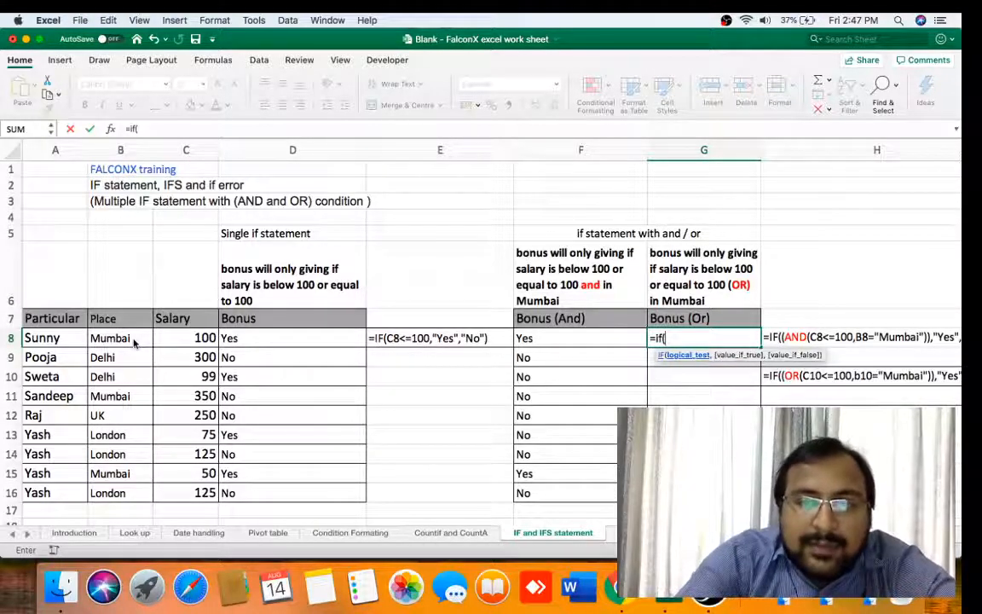
text(or)
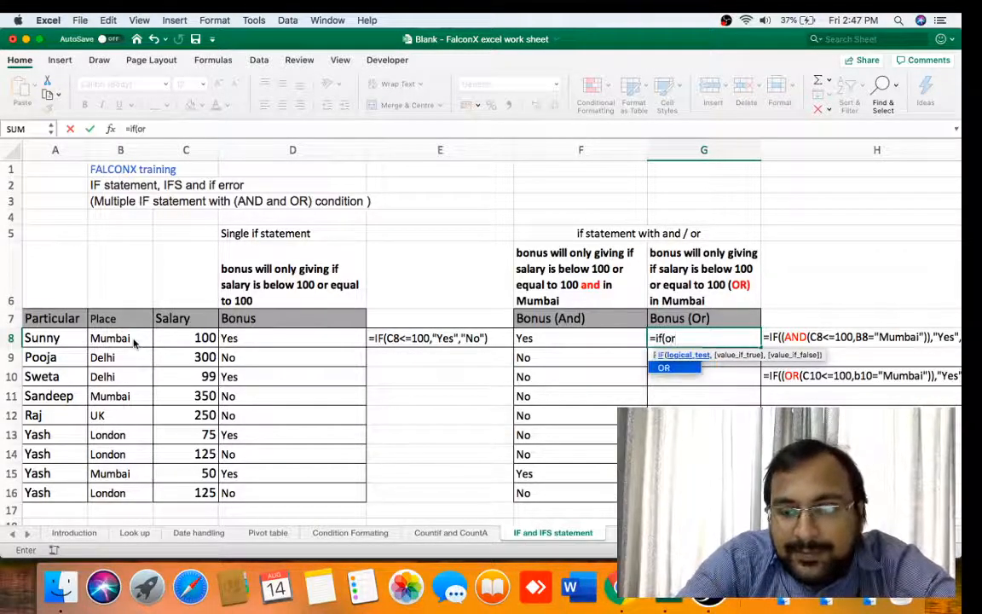
text(()
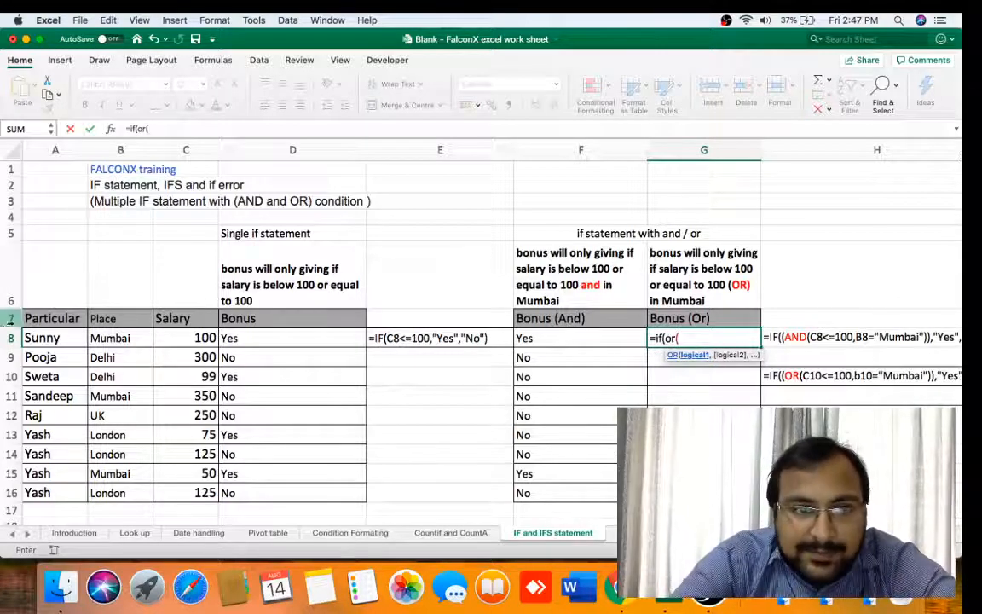
click(195, 339)
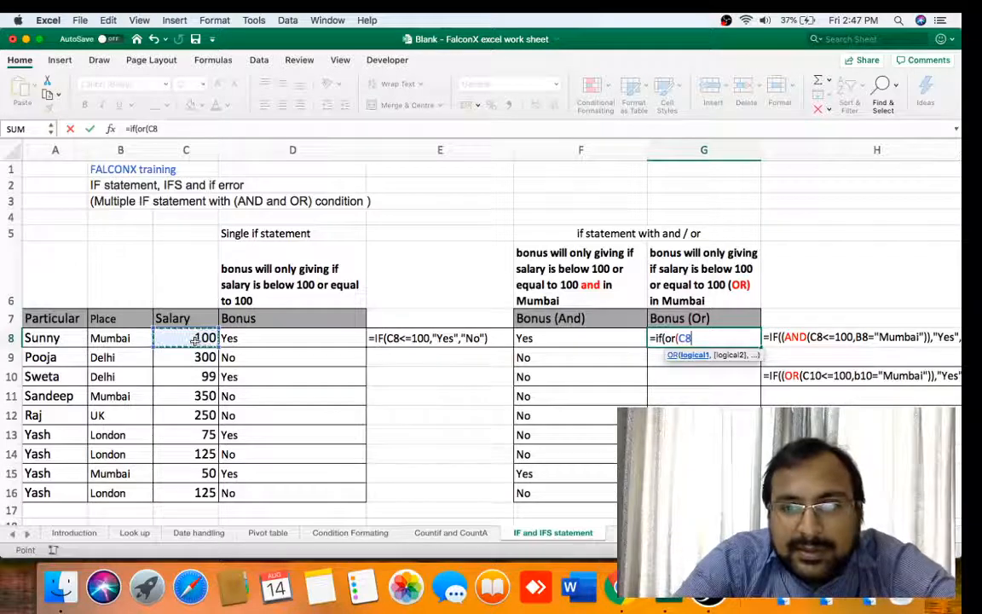
text(<)
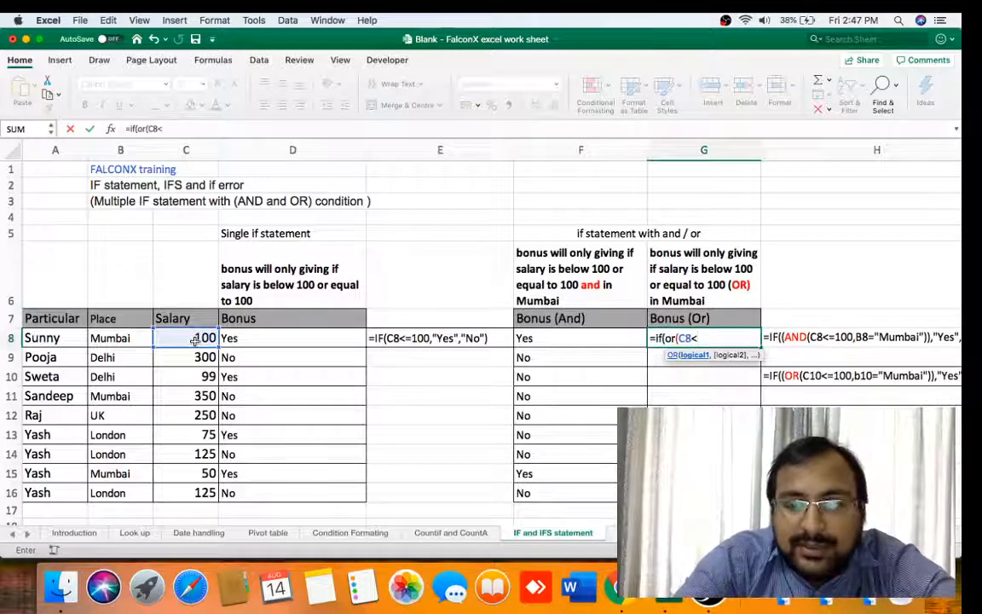
text(=100)
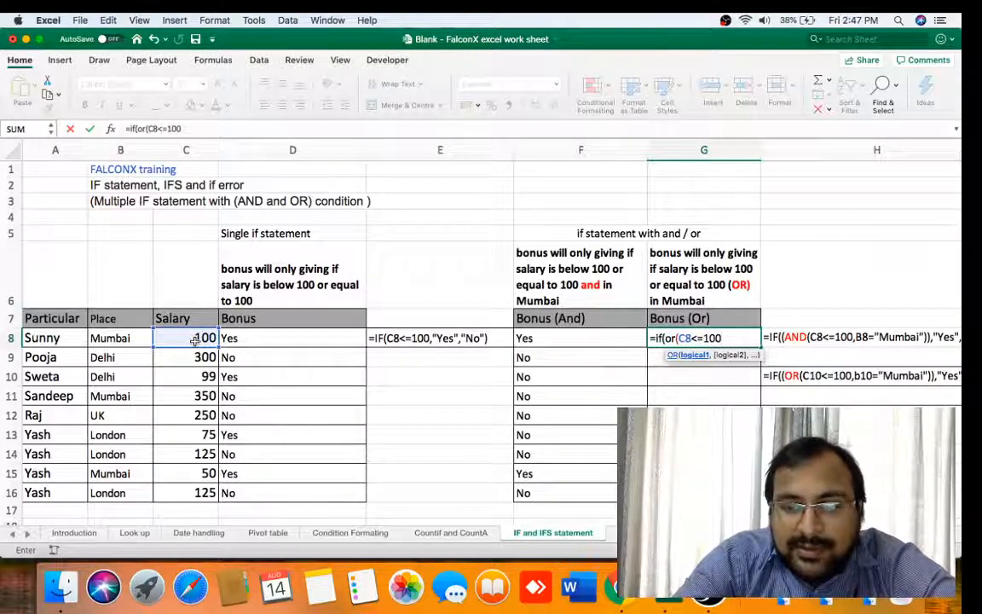
- Add B8="mumbai" as the second condition of the OR test in G8 and close the test
text(,)
click(126, 339)
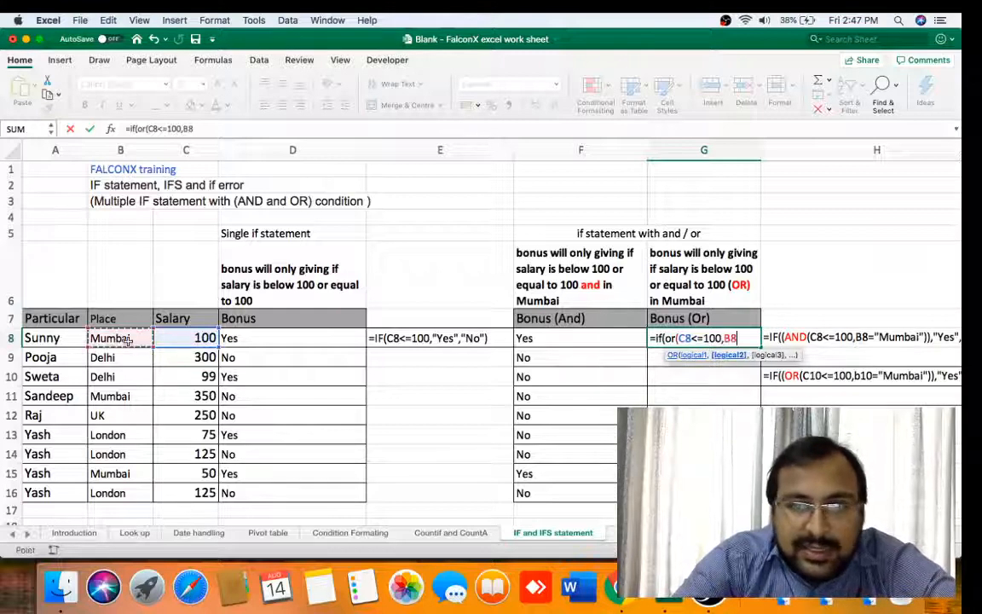
text(=)
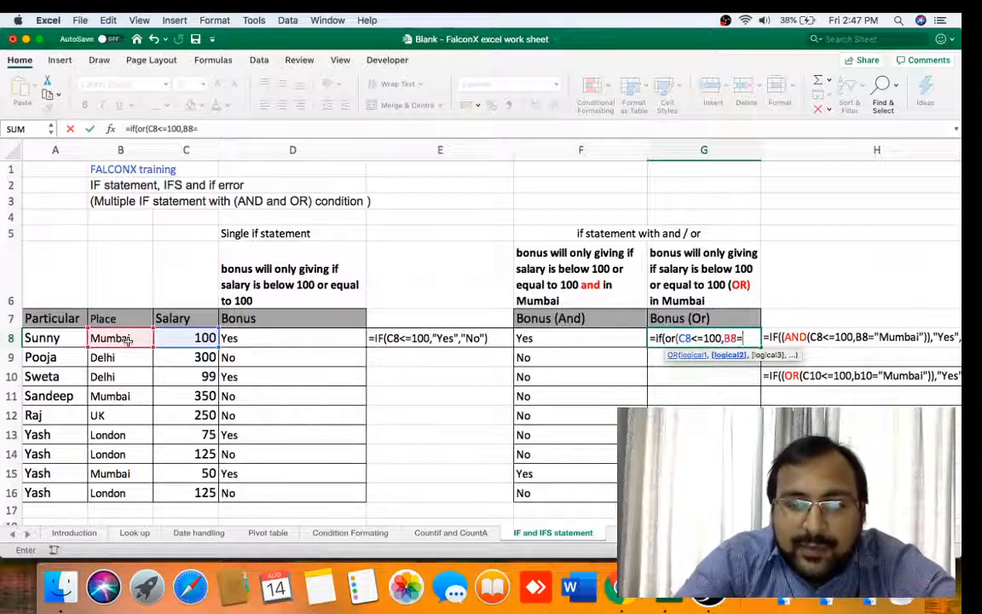
text(mumbai)
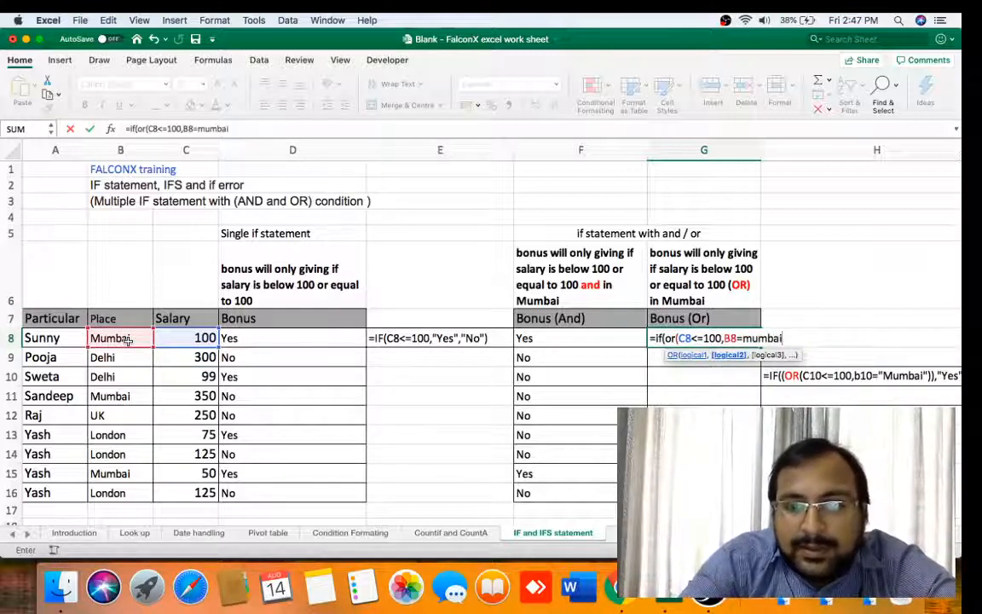
text(")
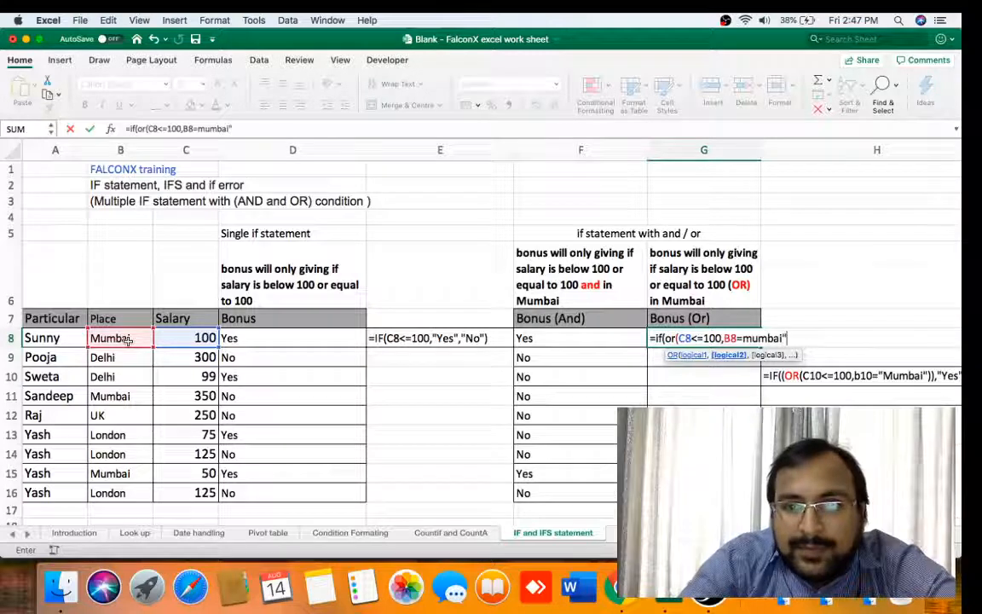
click(743, 338)
text(")
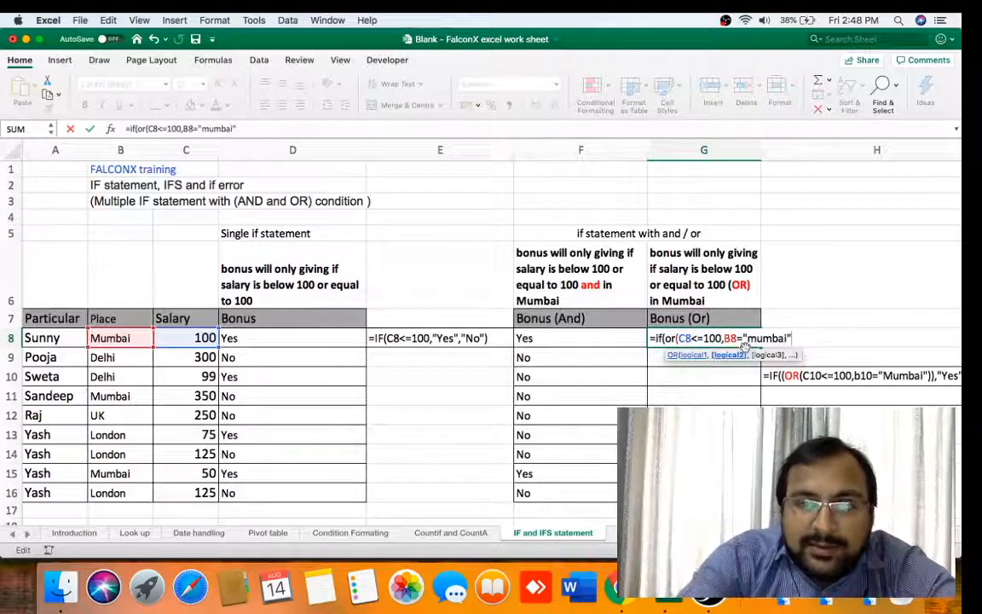
text())
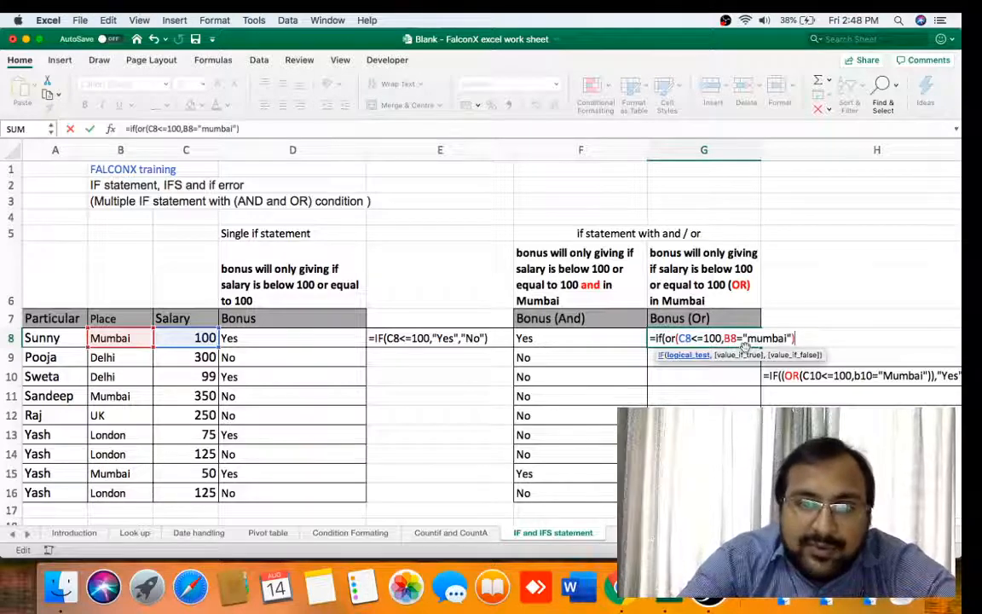
- Complete the G8 formula with "Yes" as the true result and "No" as the false result
text(,)
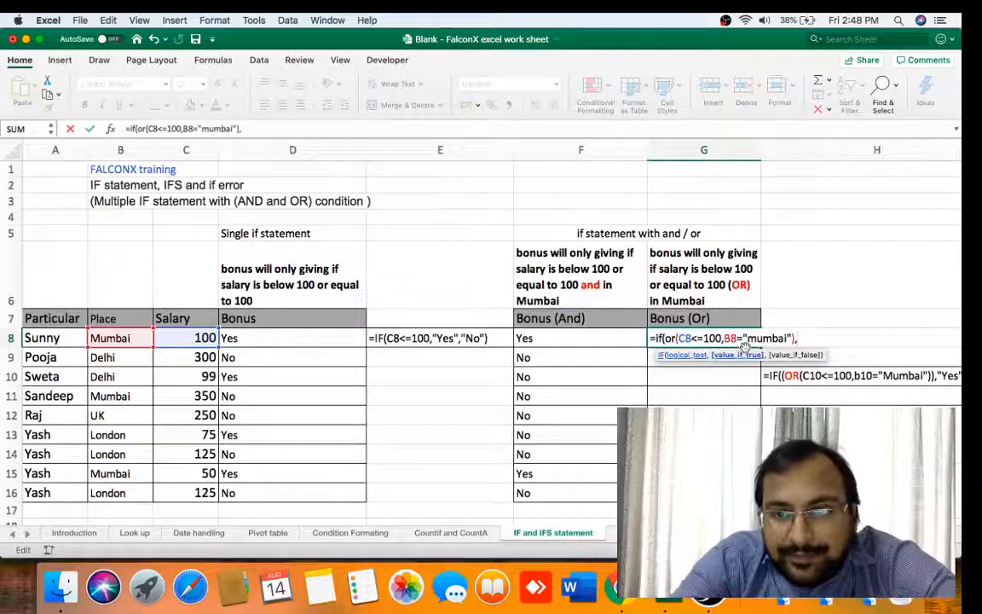
text("Ye)
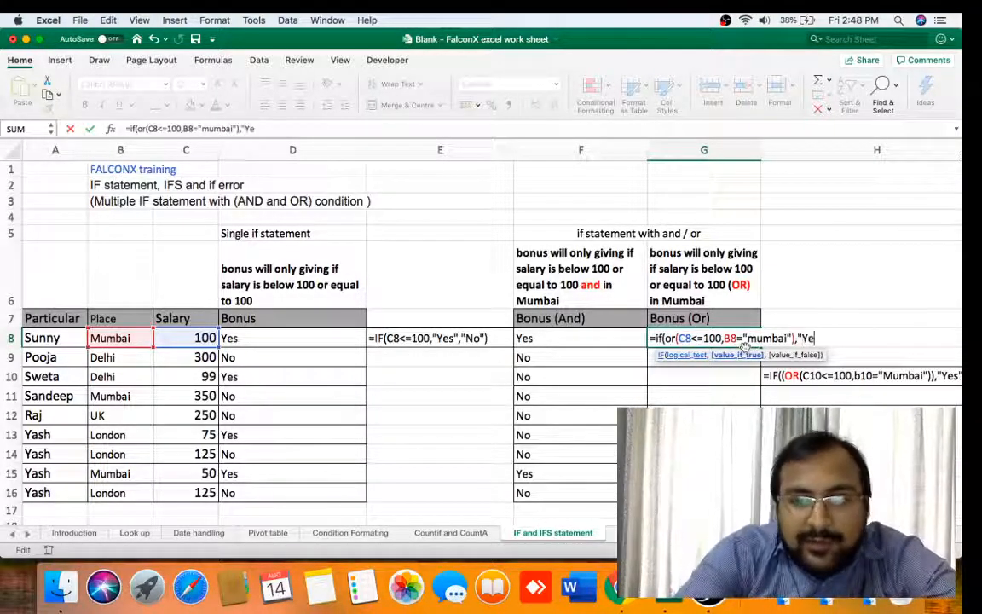
text(s")
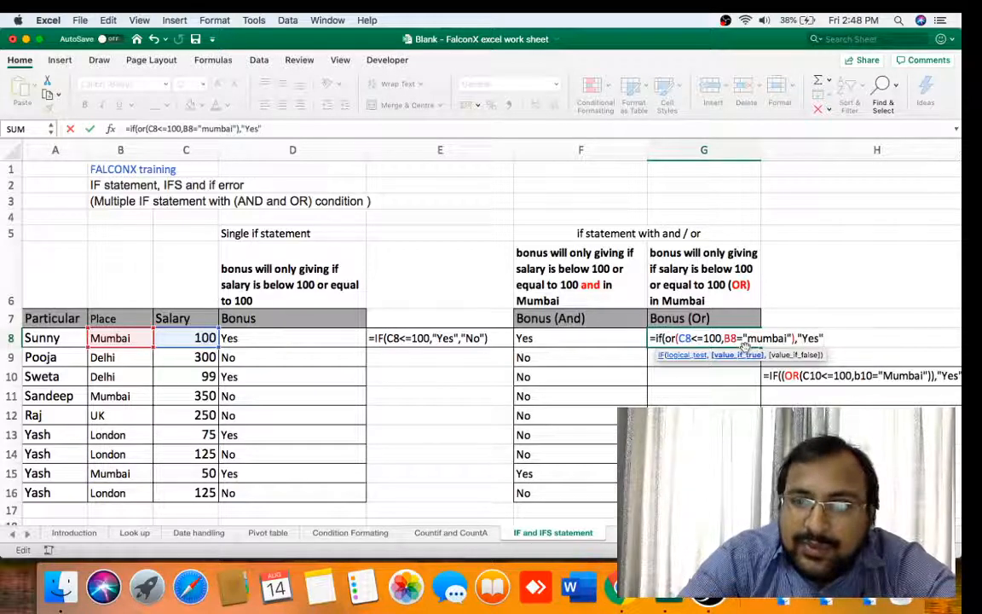
text(,")
text(N)
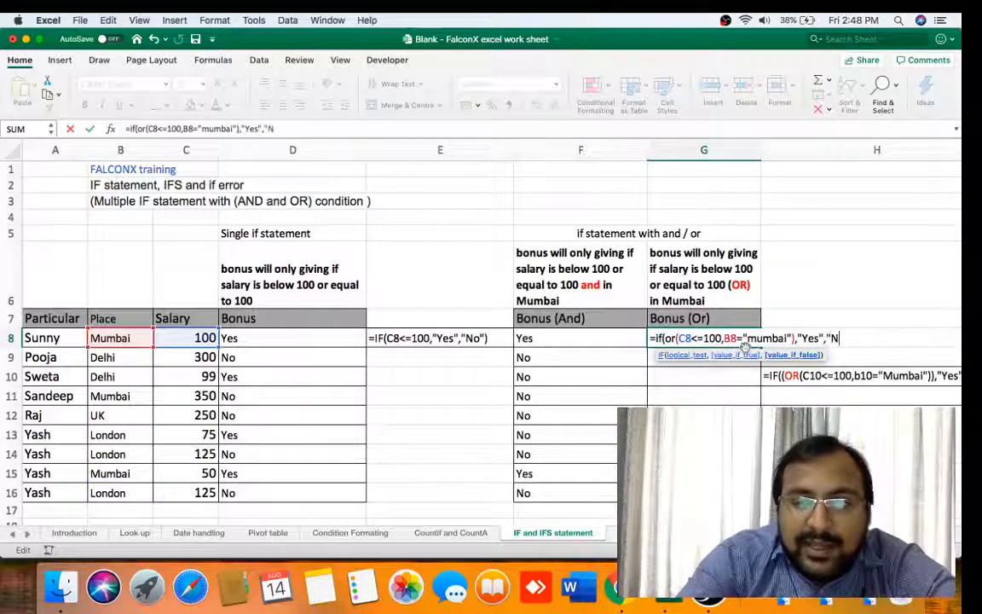
text(o")
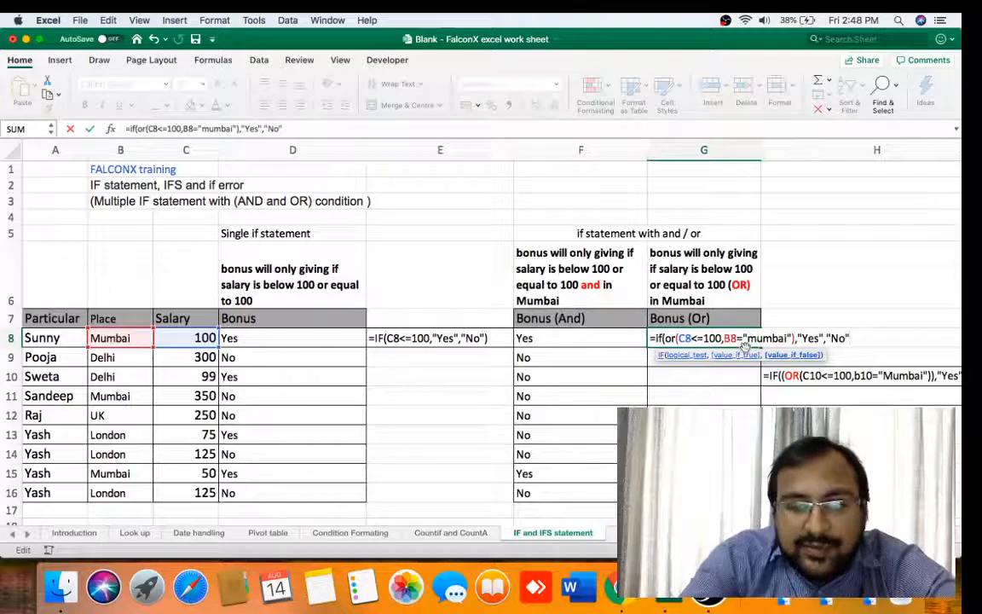
text())
key(Return)
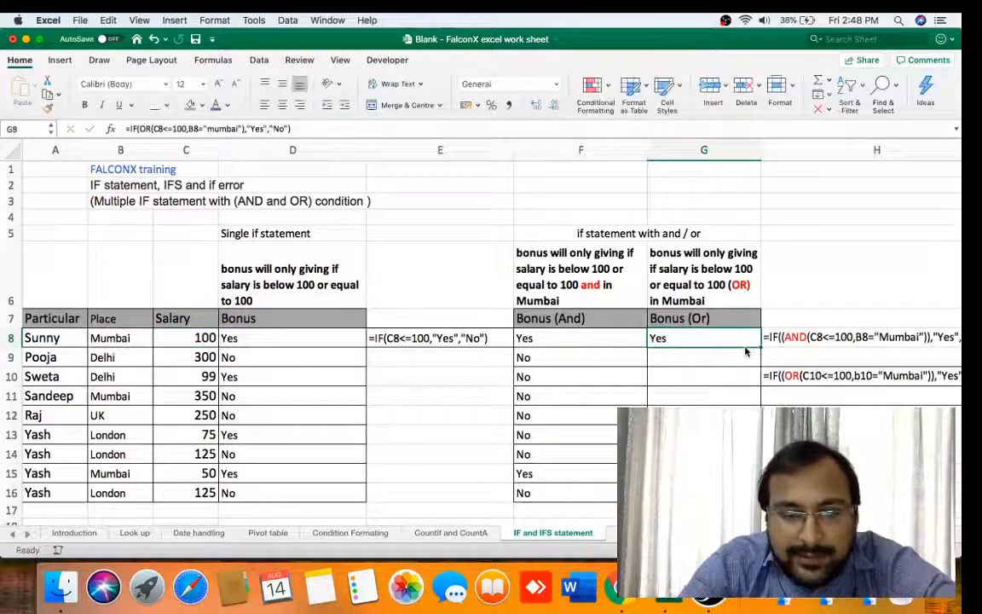
- Copy the Bonus (Or) formula from G8 down through G16
key(super+c)
key(shift+Down)
key(shift+Down)
key(shift+Down)
key(shift+Down)
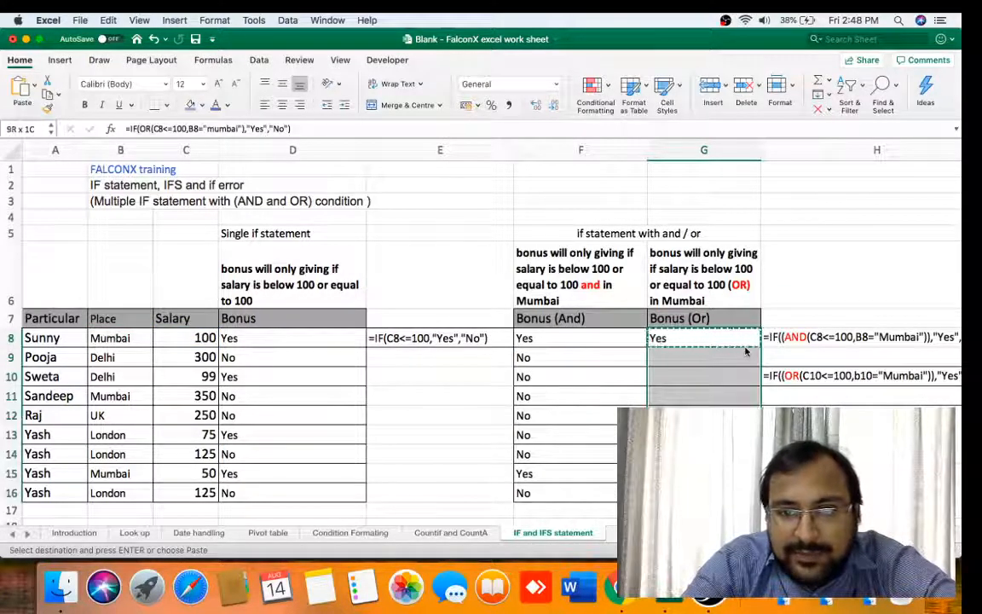
key(Return)
- Compare the salary in row 10 with its Bonus (Or) and Bonus (And) results
key(Down)
key(Down)
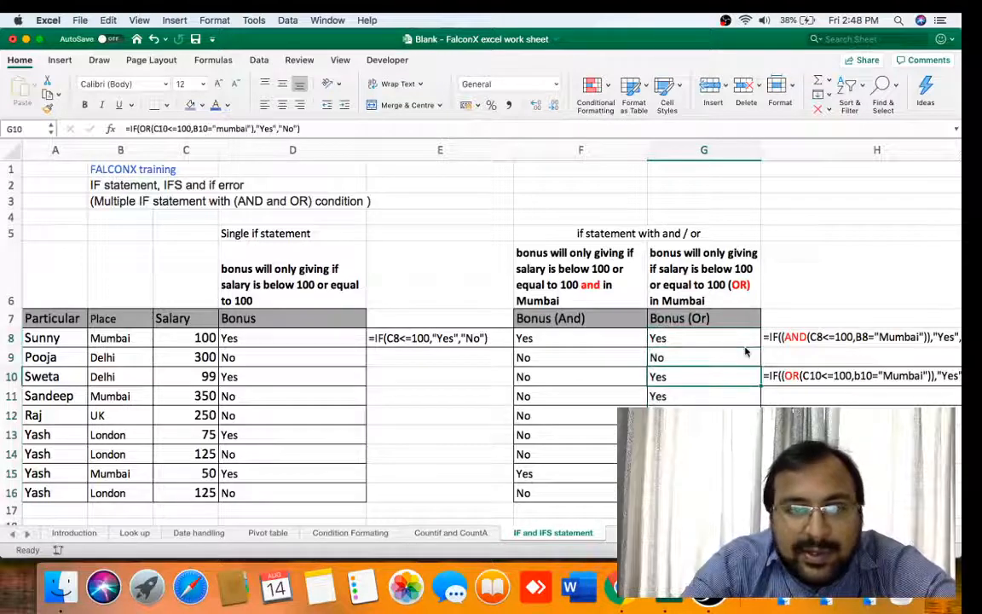
click(180, 377)
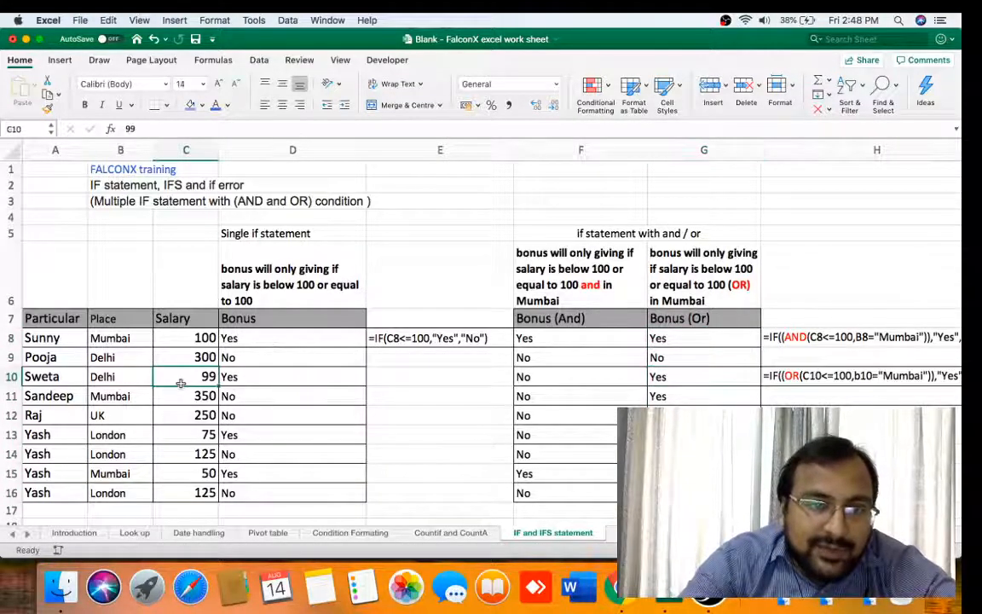
click(663, 376)
click(607, 380)
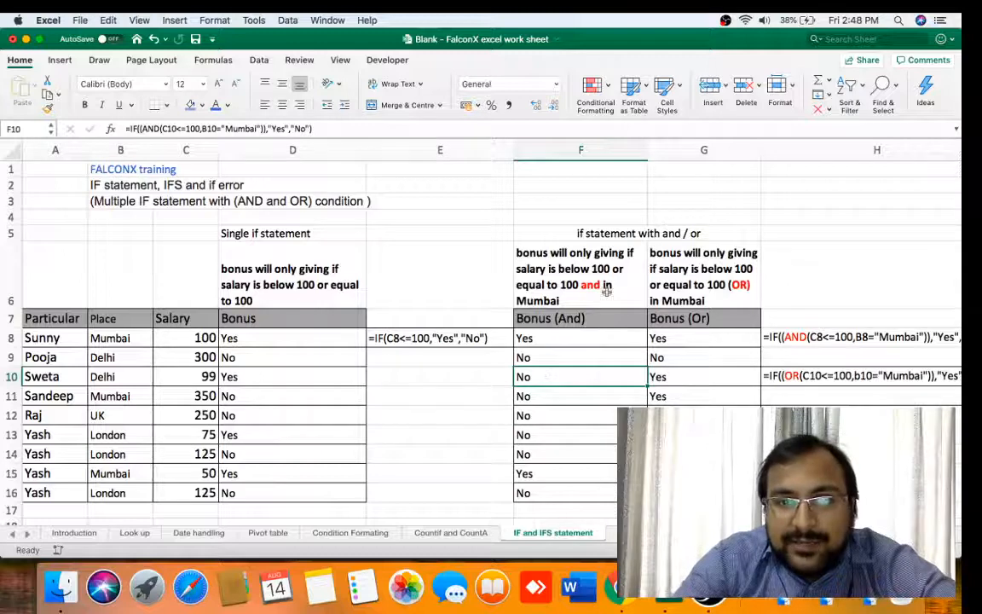
- Compare the AND and OR condition texts in F6 and G6 with their formulas in F8 and G8
click(547, 261)
key(Right)
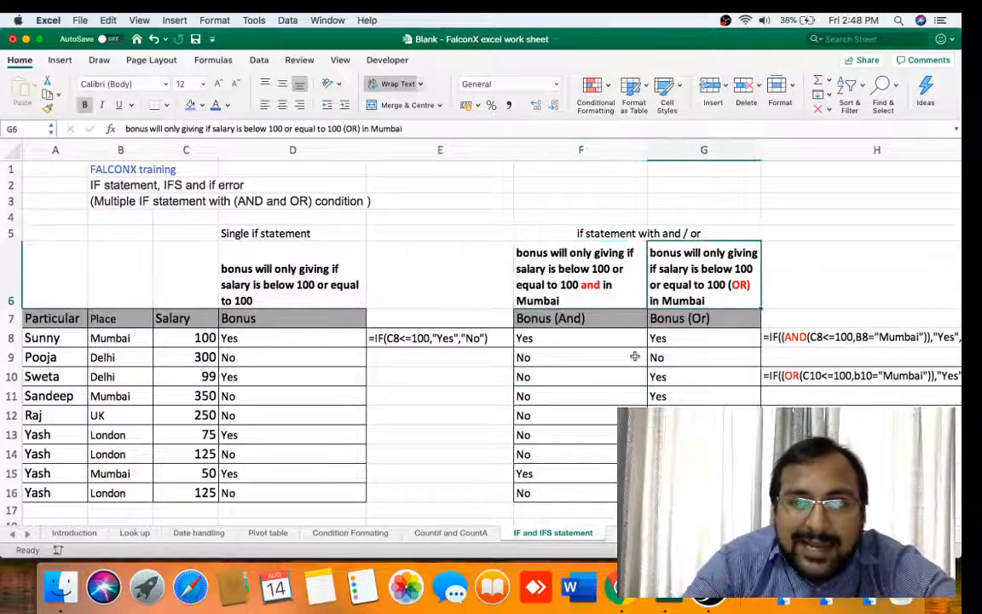
key(Left)
key(Down)
key(Down)
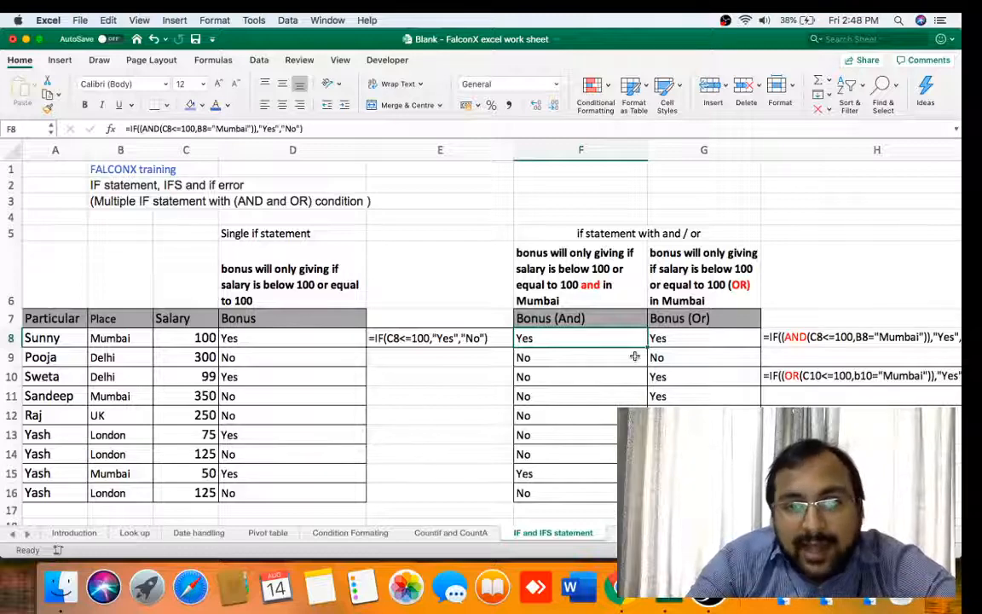
key(Right)
scroll(635, 356, right, 1)
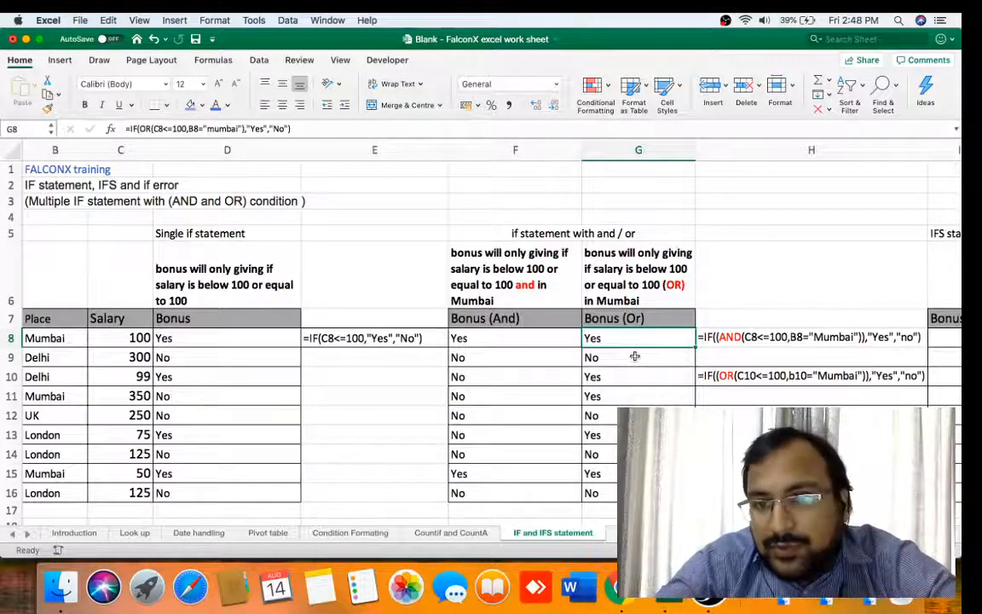
- Look over the IFS statement section, the nested IF formula and the bonus percentage table along row 8, returning to A8
key(Right)
key(Right)
key(Right)
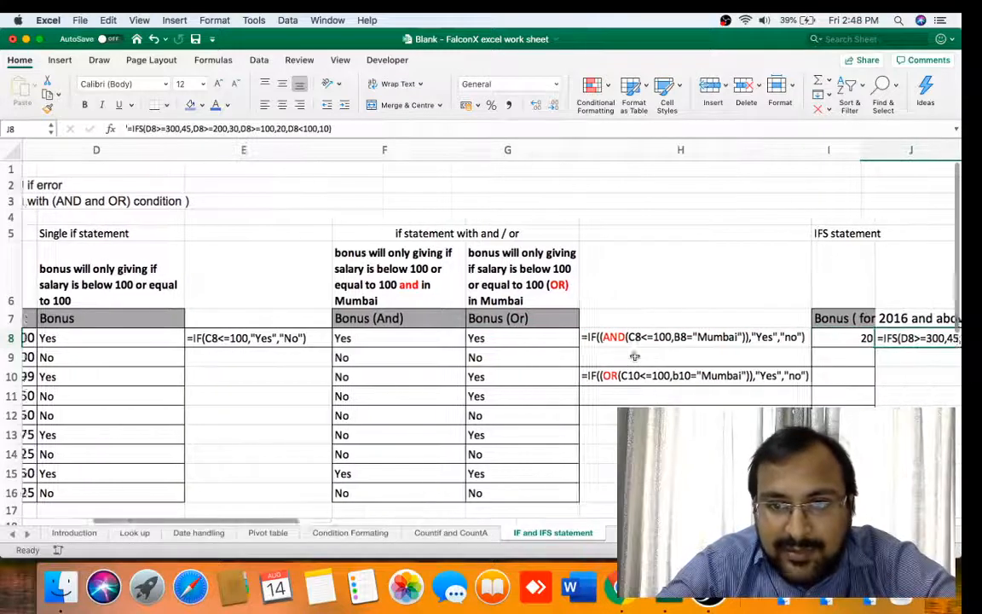
key(Right)
key(Right)
key(Right)
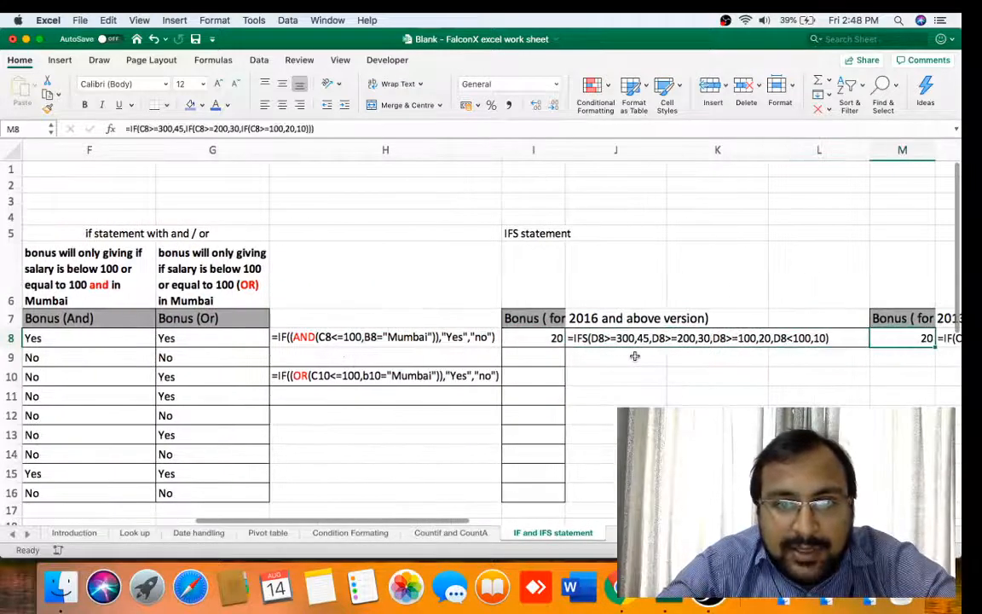
key(Right)
key(Right)
key(Right)
key(Right)
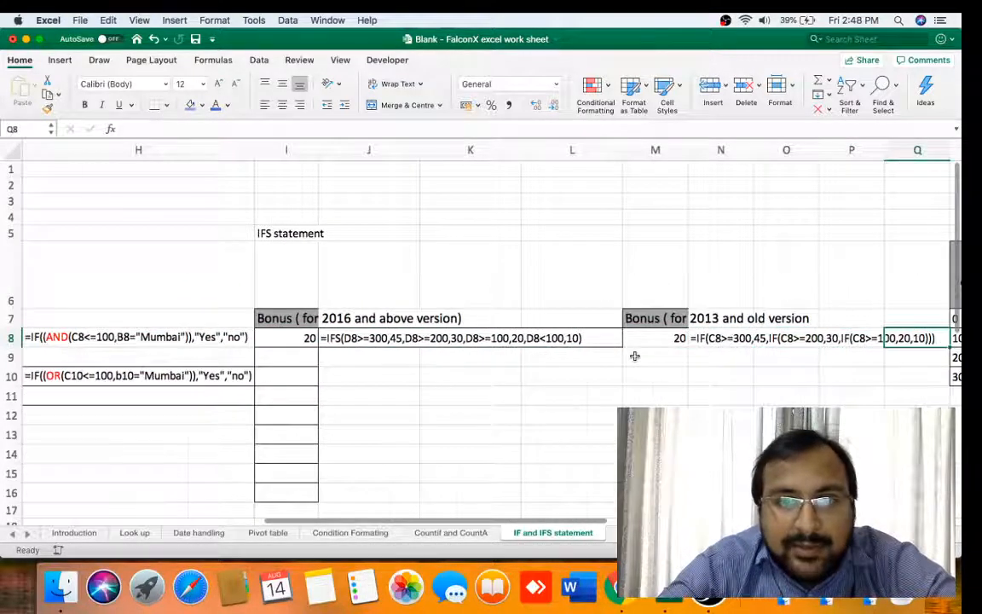
key(Right)
key(Left)
key(Left)
key(Left)
key(Left)
key(Left)
key(Left)
key(Left)
key(Left)
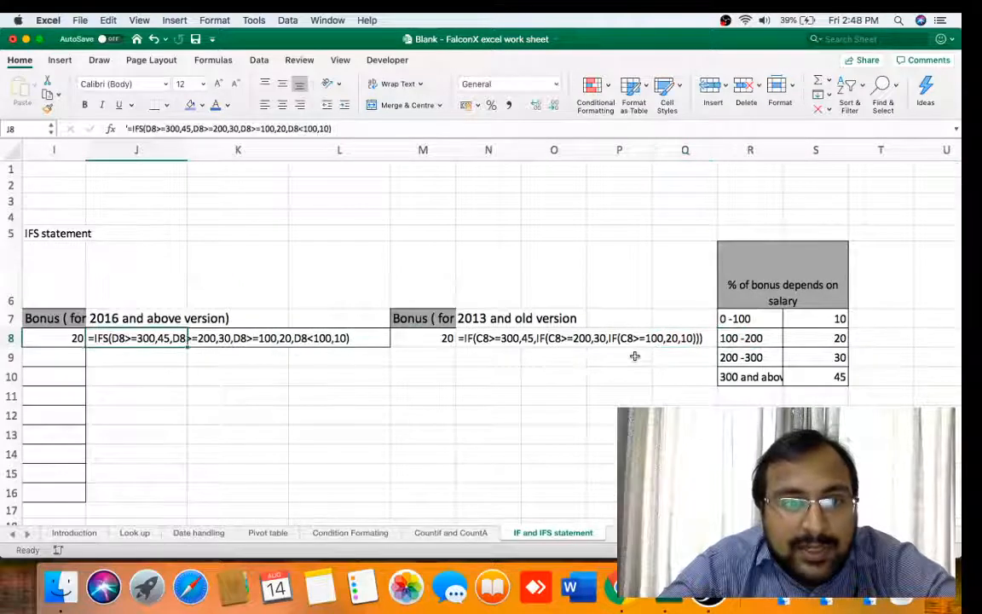
key(Left)
key(Left)
key(Left)
key(Left)
key(Left)
key(Left)
key(Left)
key(Left)
key(Left)
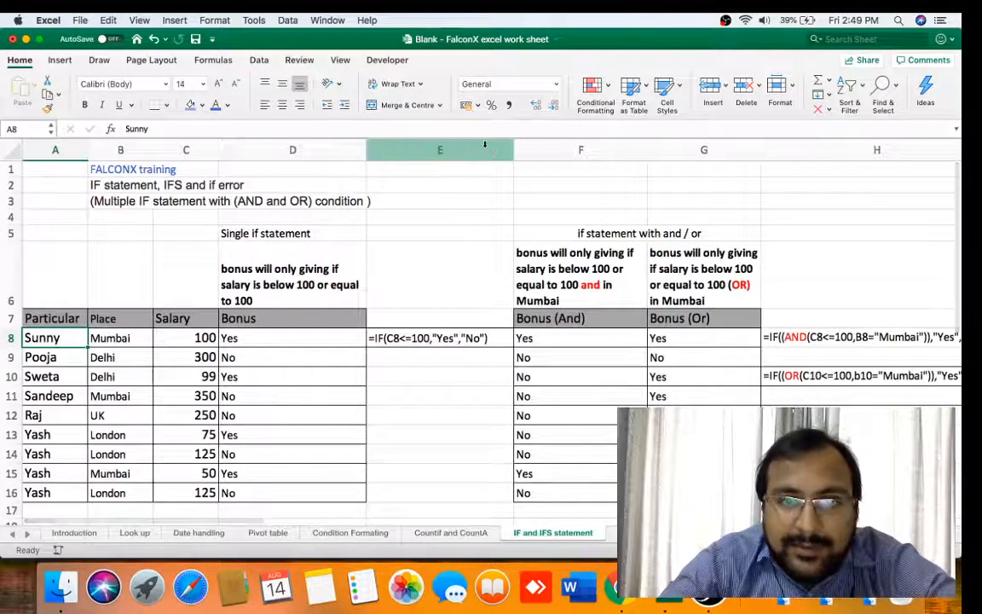
- Hide columns E through H and select cell J11
drag(440, 149, 811, 150)
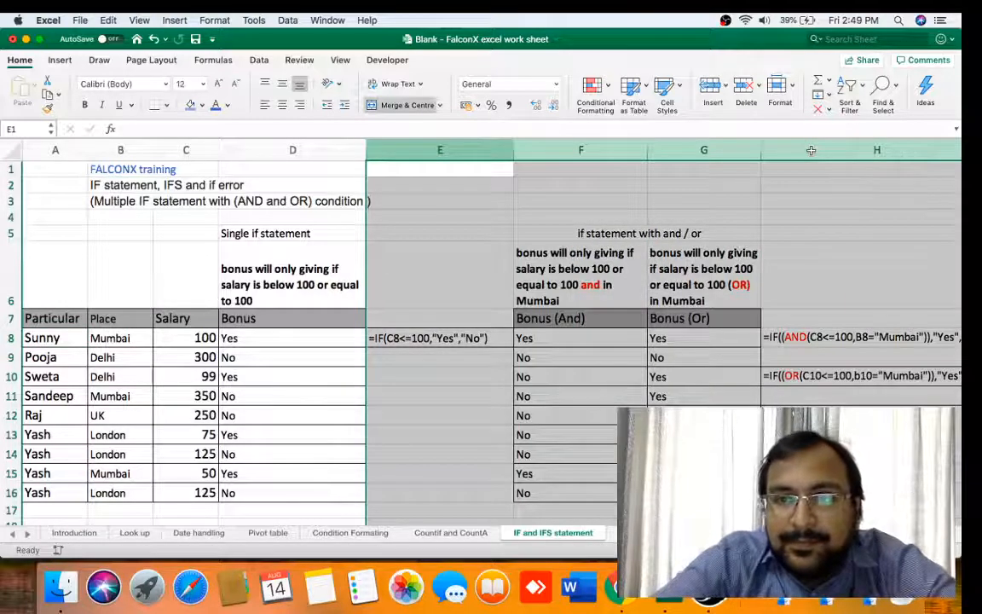
right_click(811, 150)
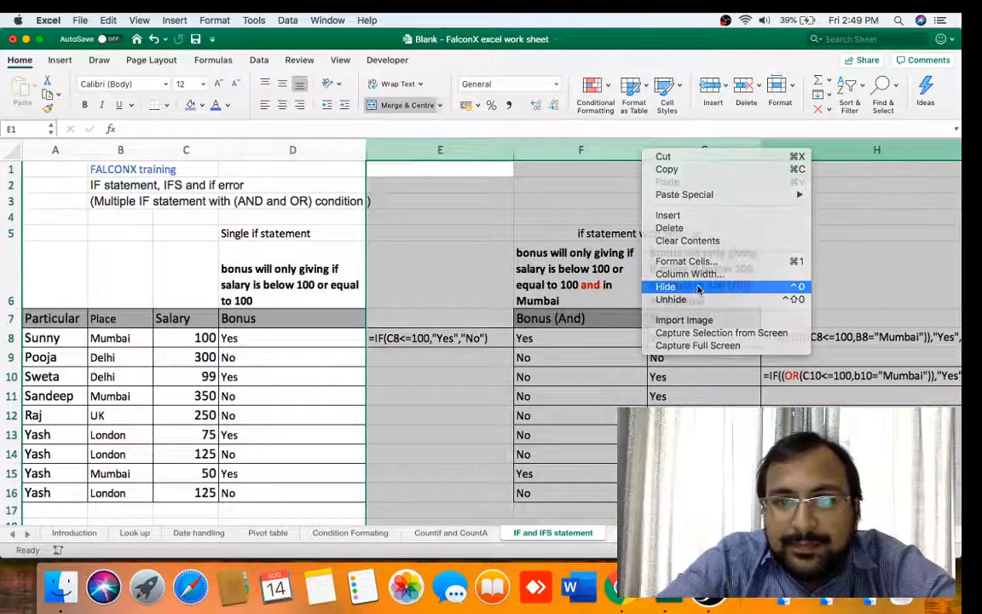
click(723, 286)
click(501, 392)
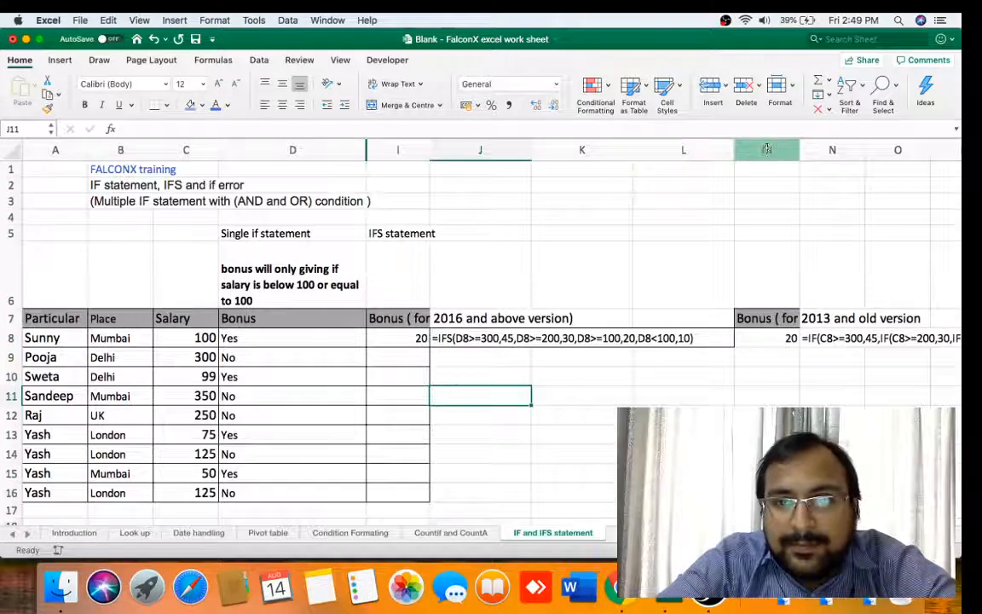
- Hide columns K and L, and bring only column L back into view at a narrower width
drag(766, 149, 565, 137)
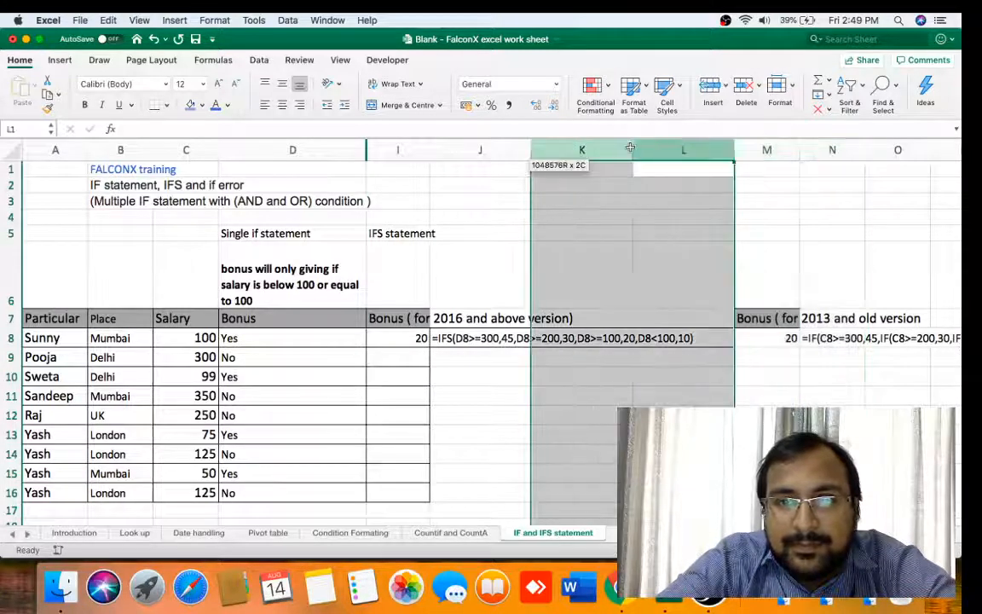
right_click(612, 143)
click(635, 282)
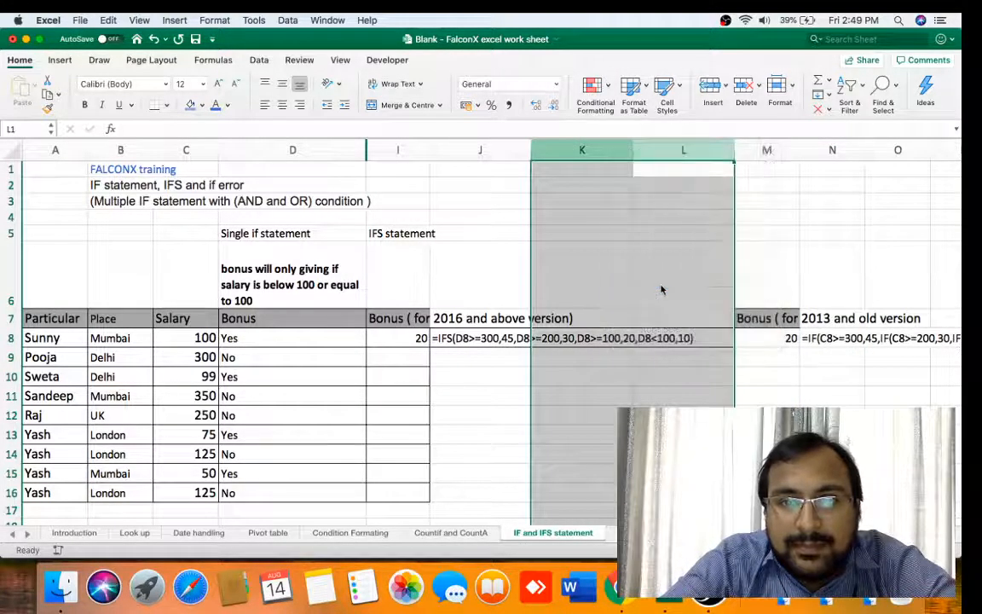
click(648, 375)
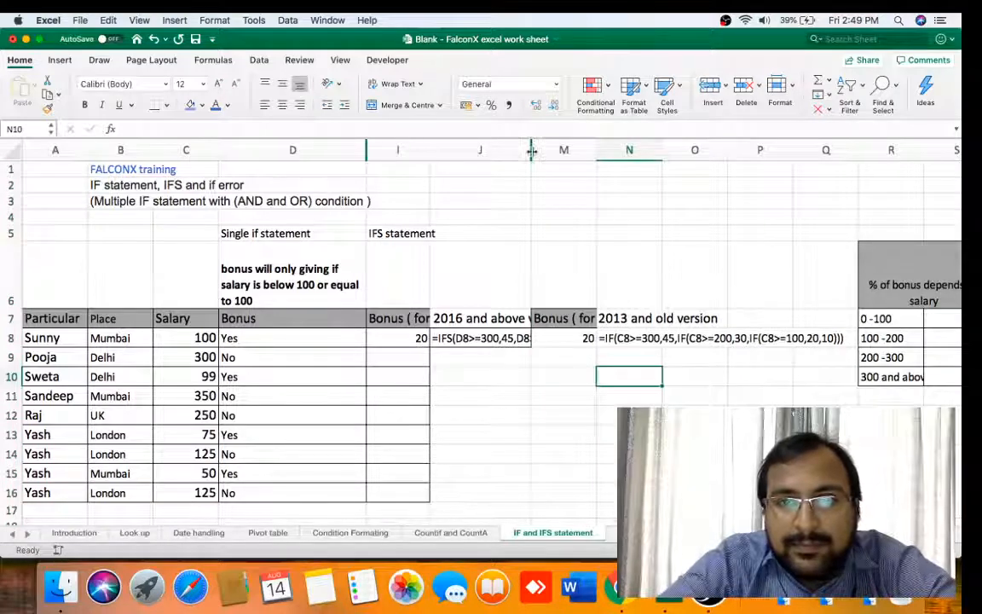
drag(532, 150, 603, 151)
- Hide columns P and Q to bring the bonus percentage table closer, and select cell L11
drag(831, 150, 888, 149)
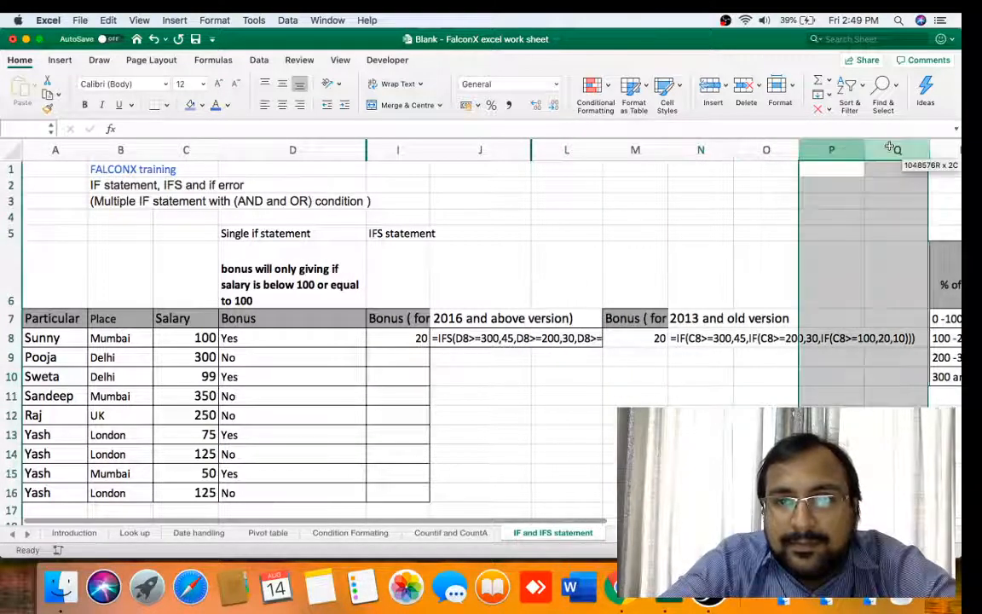
right_click(887, 150)
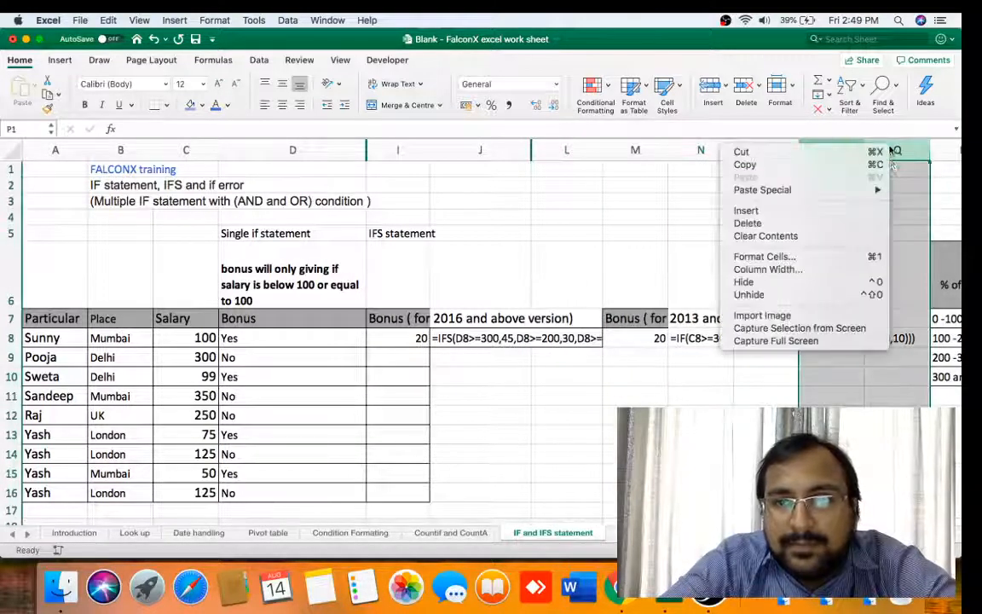
click(814, 281)
click(577, 396)
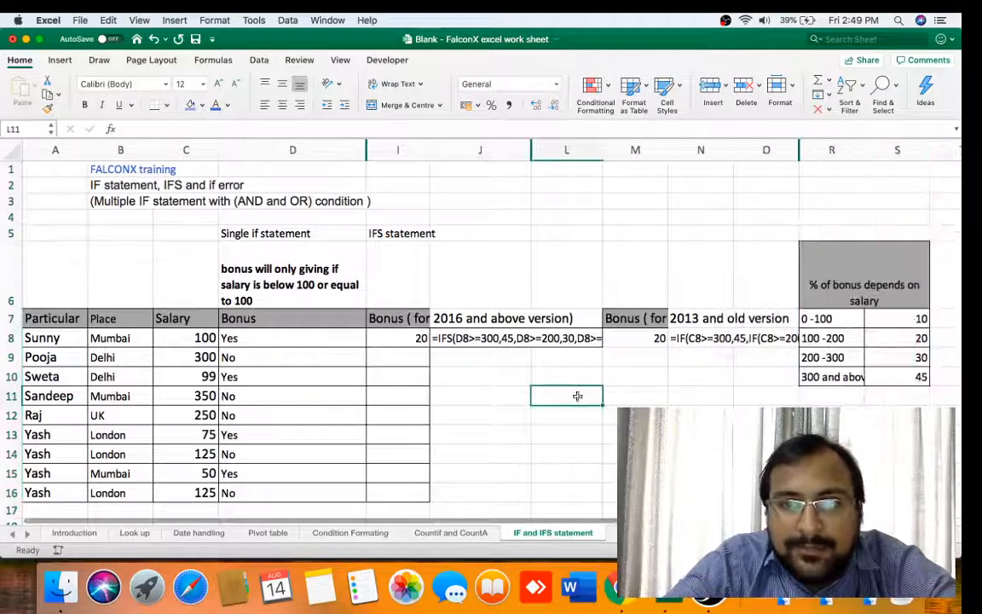
- Go through the salary ranges and their bonus percentages in the table at R6:S10
click(818, 319)
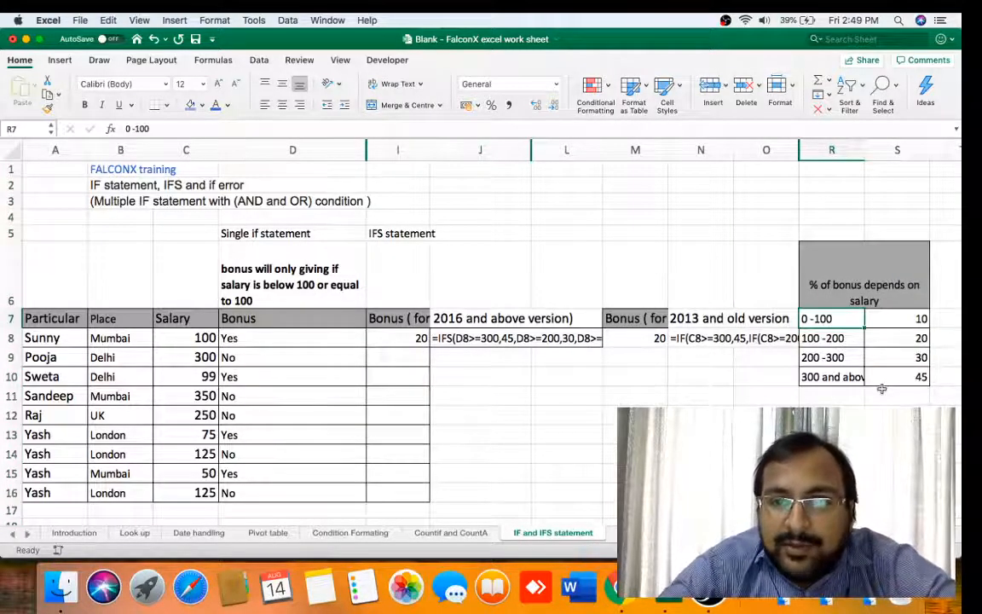
key(Up)
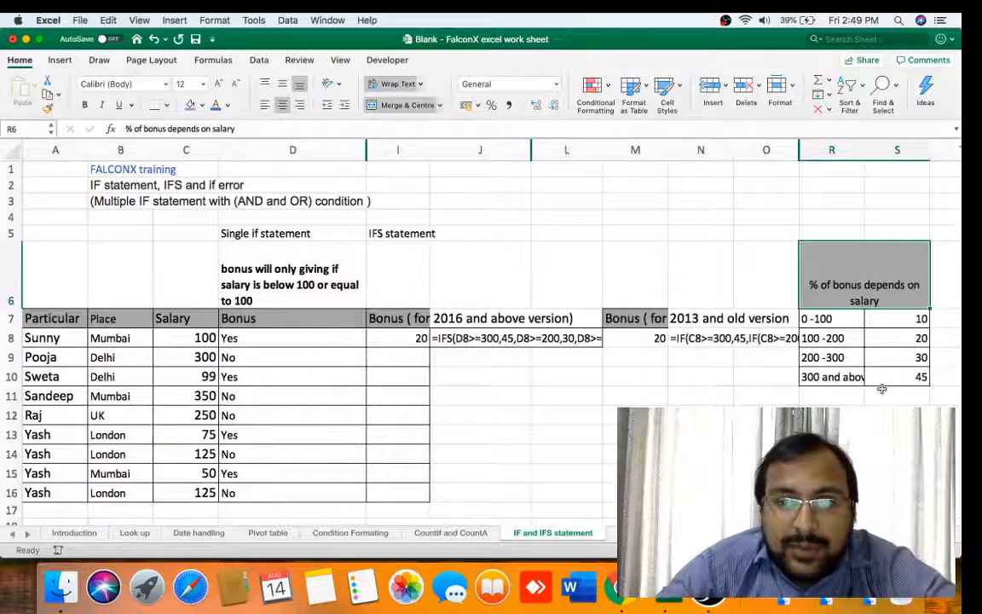
key(Down)
key(Down)
key(Down)
key(Down)
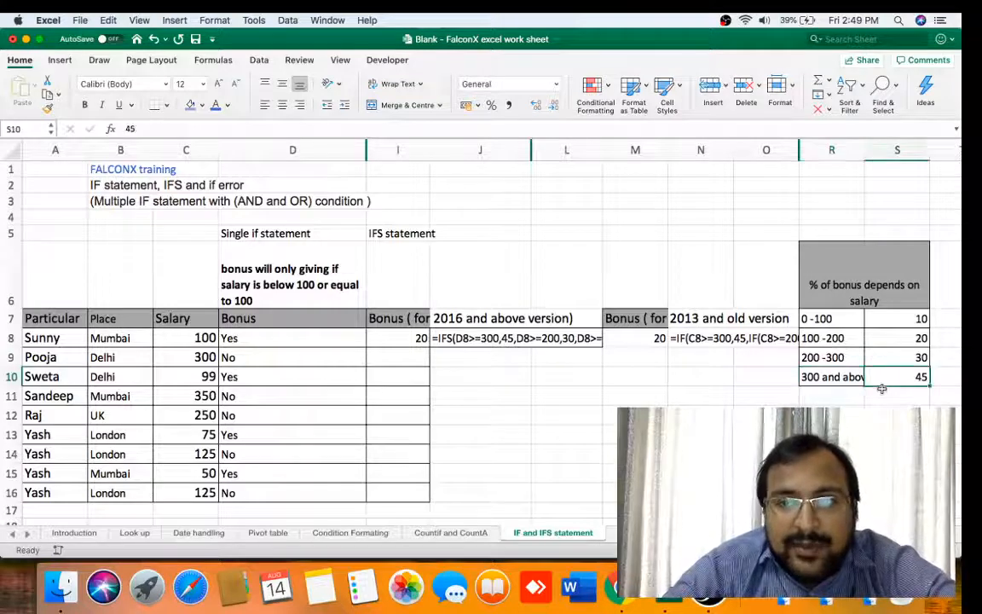
key(Up)
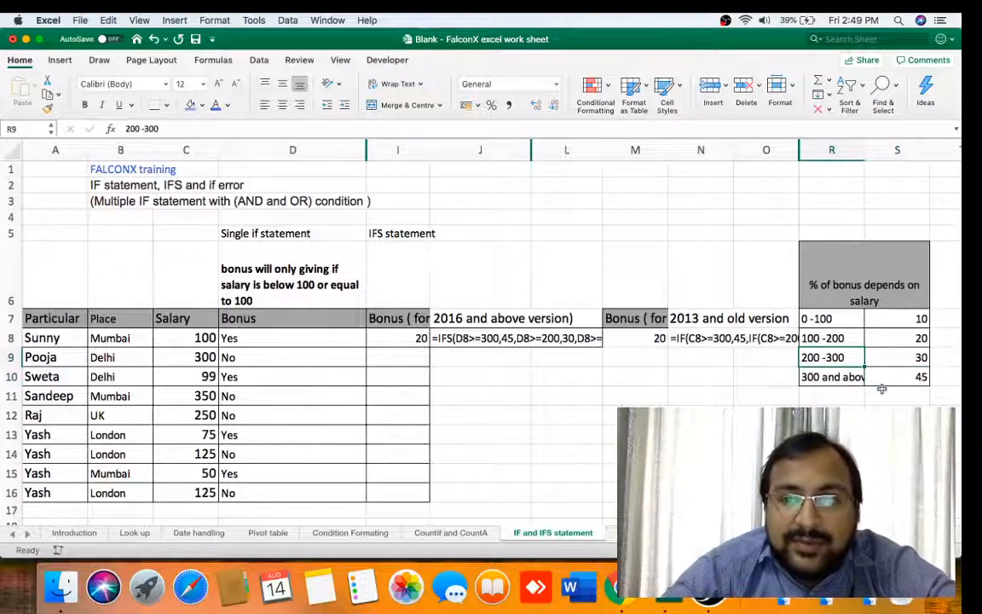
key(Right)
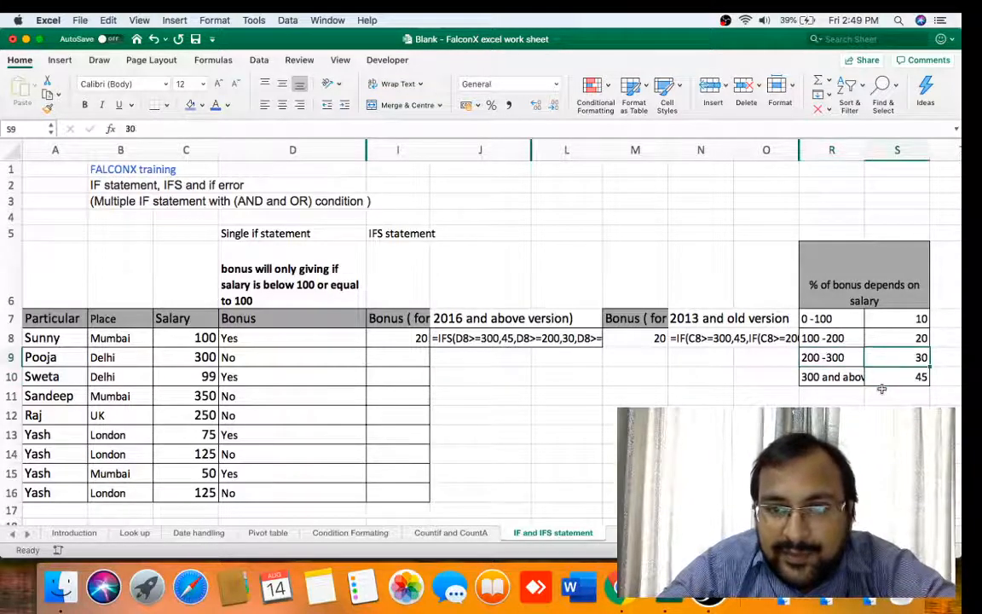
key(Left)
key(Up)
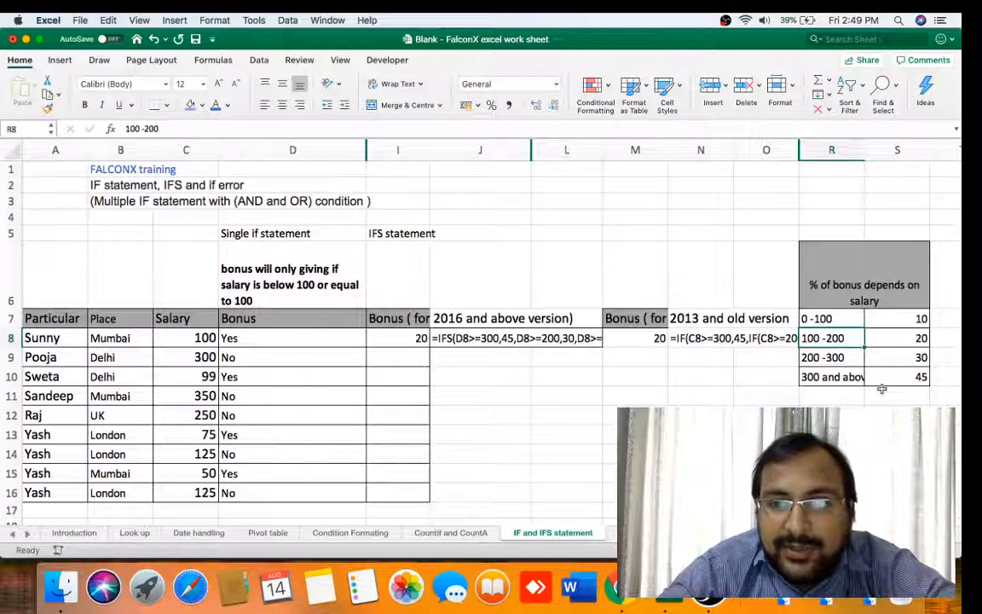
key(Up)
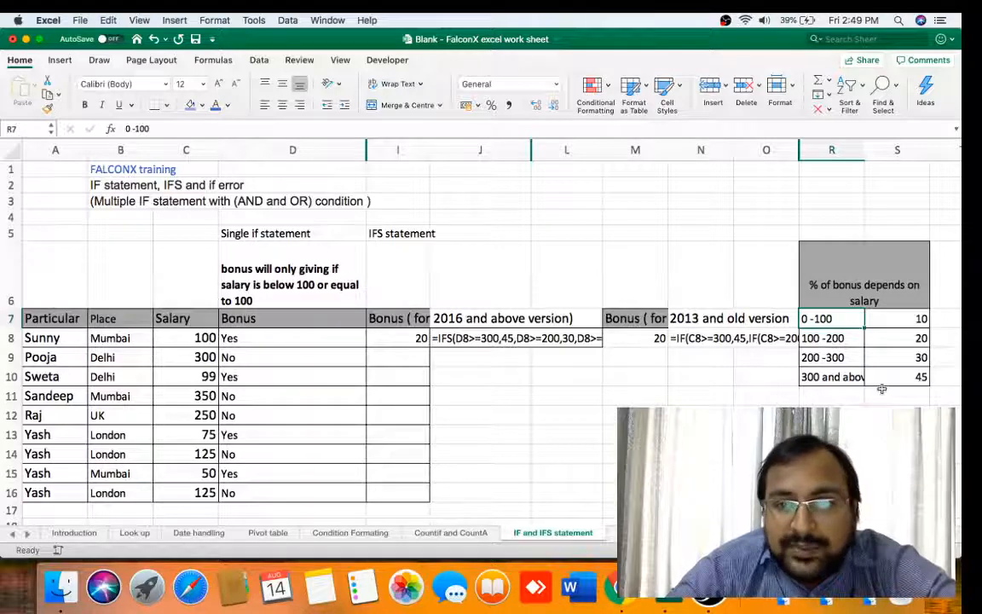
key(Right)
key(Down)
- Go to the sample IFS formula in J8 and widen column J to give its text more room
key(Left)
key(Left)
key(Left)
key(Left)
key(Left)
key(Left)
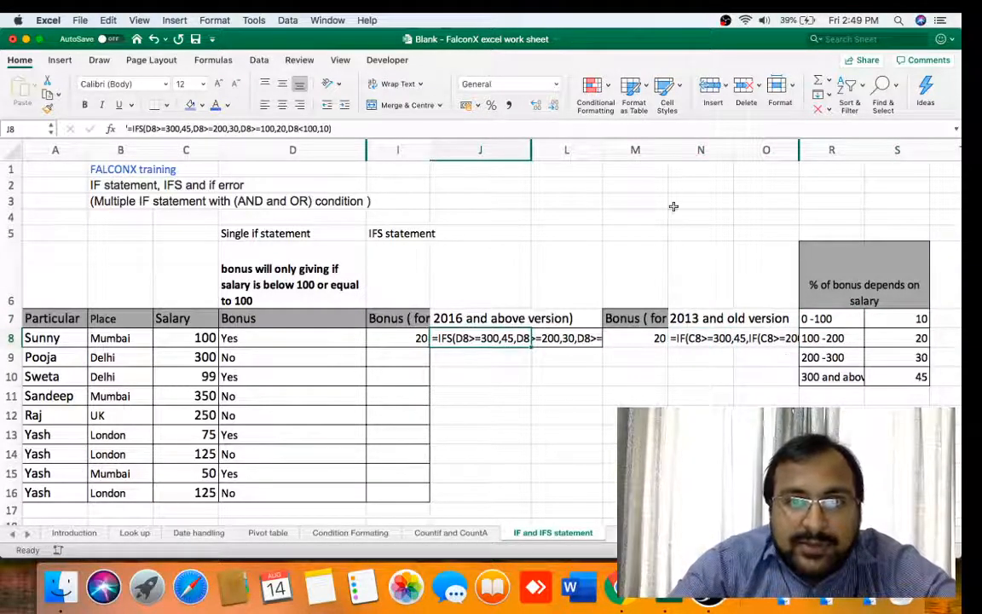
drag(528, 150, 641, 150)
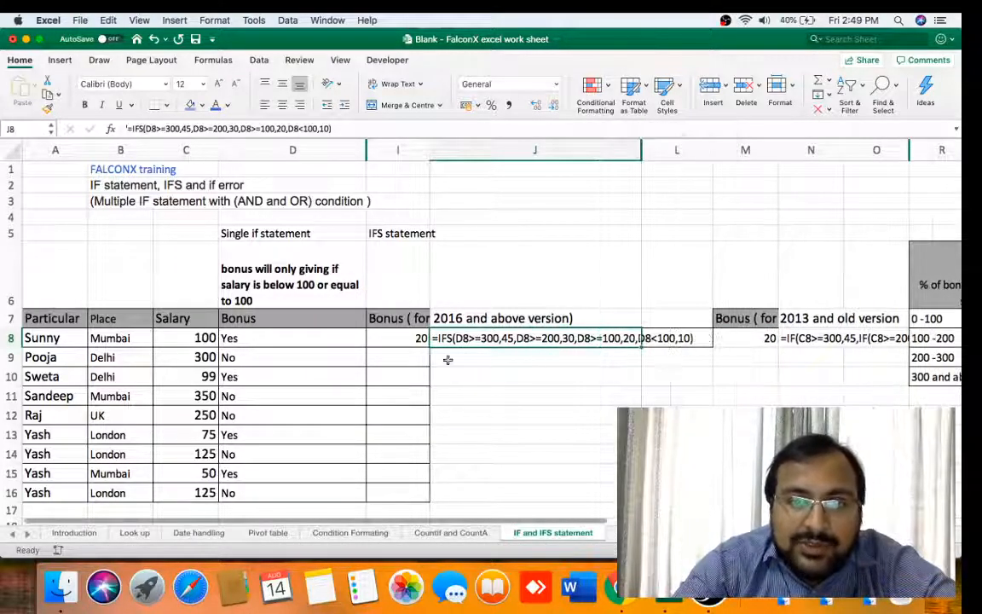
- Start an IFS formula in I9 whose first condition, C9>=300, returns 45
click(411, 357)
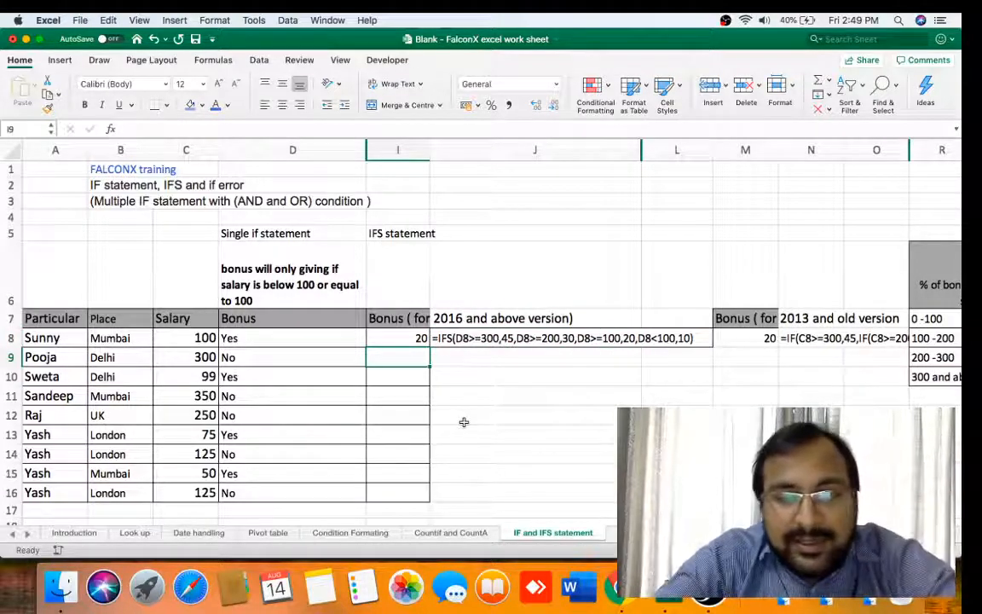
text(=)
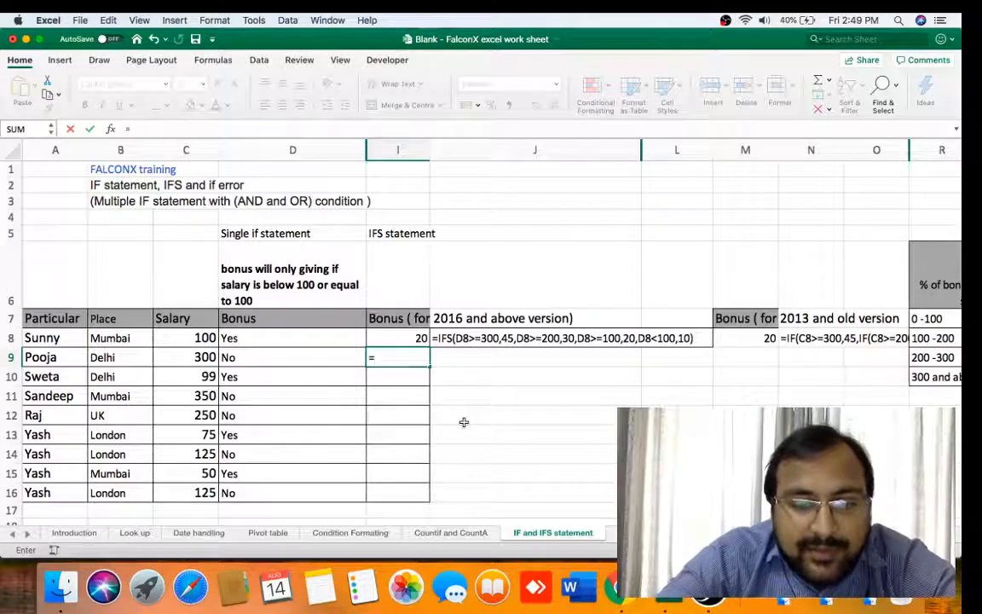
text(ifs)
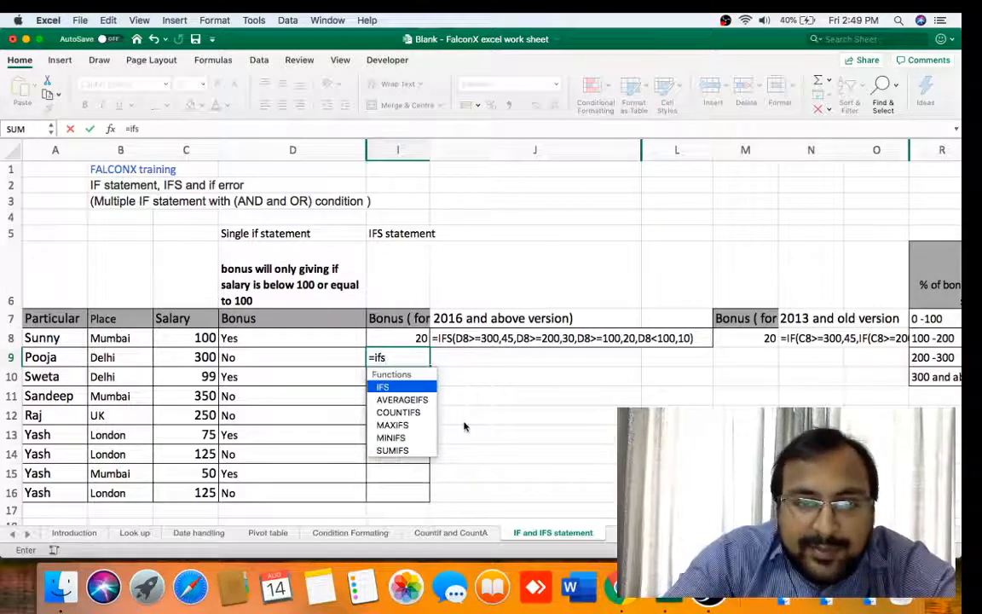
text(()
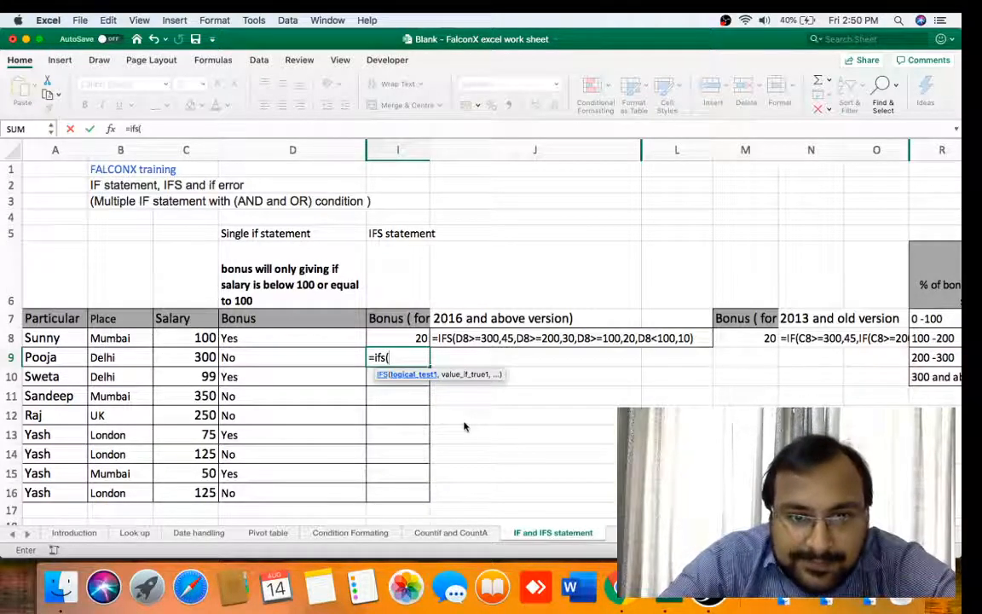
click(198, 357)
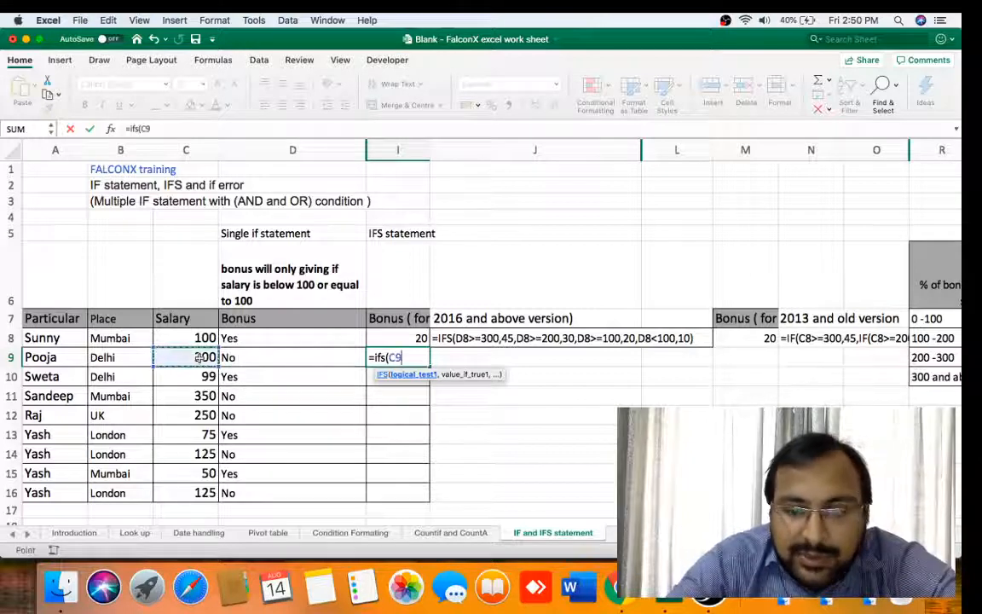
text(>=)
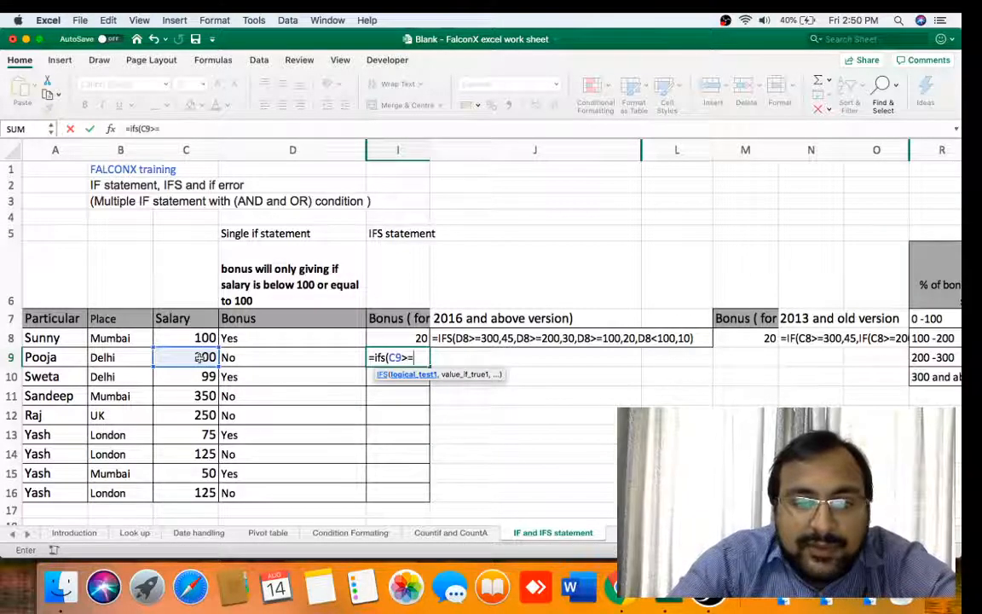
text(300,)
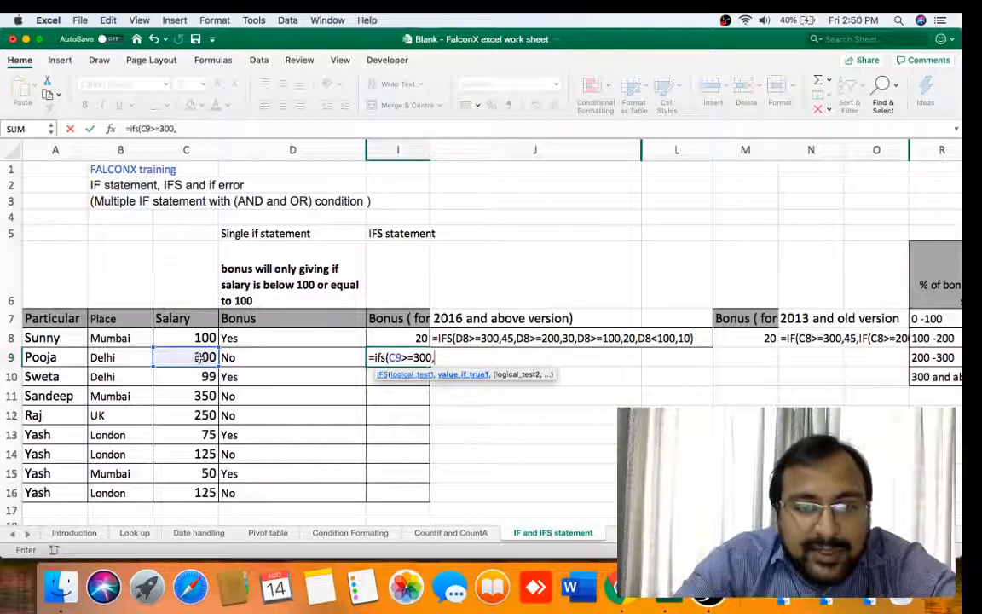
text(45)
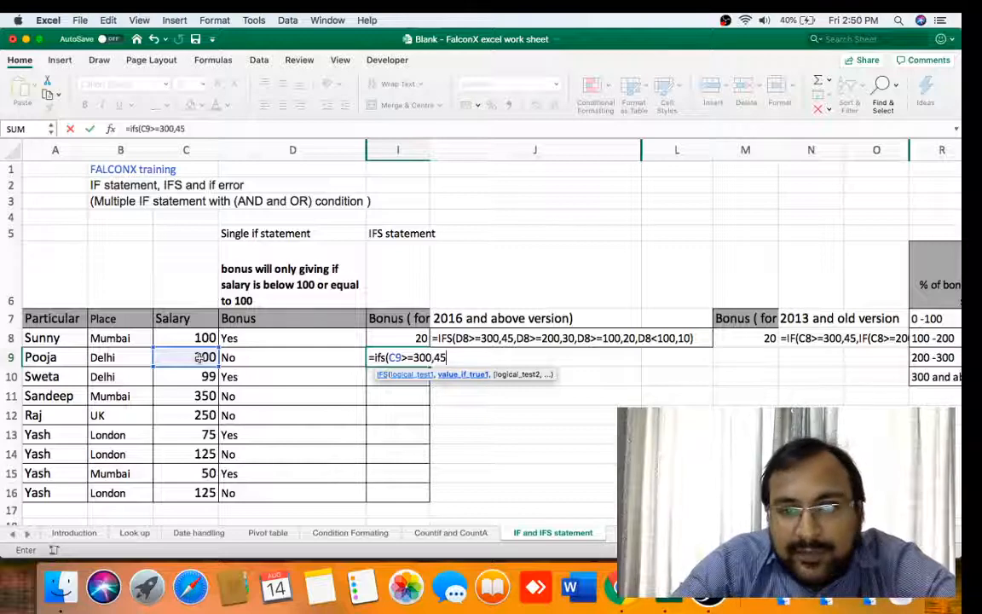
text(,)
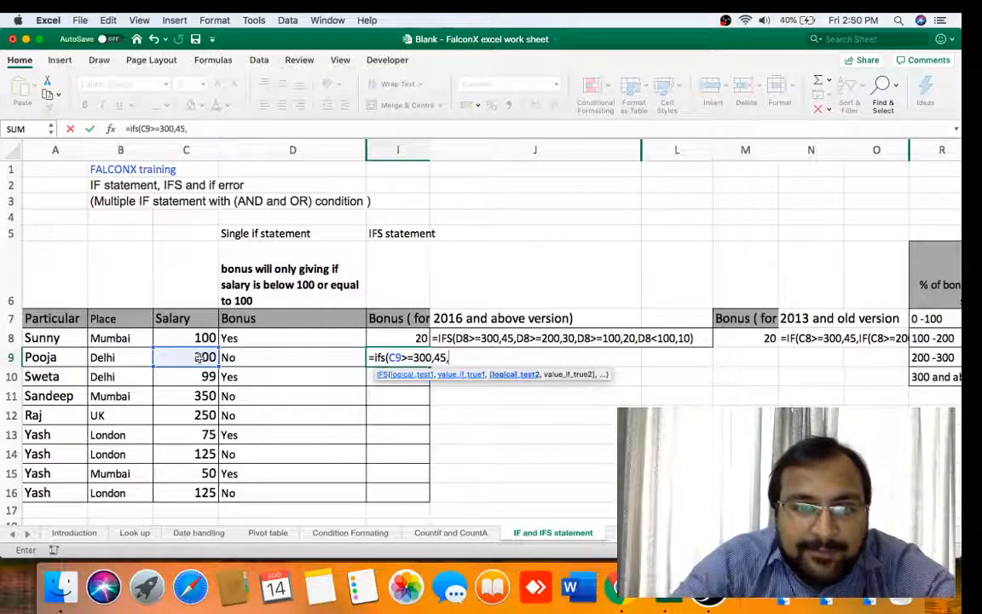
- Add a second condition to the I9 formula that returns 30 when C9>=200
click(198, 358)
text(>=)
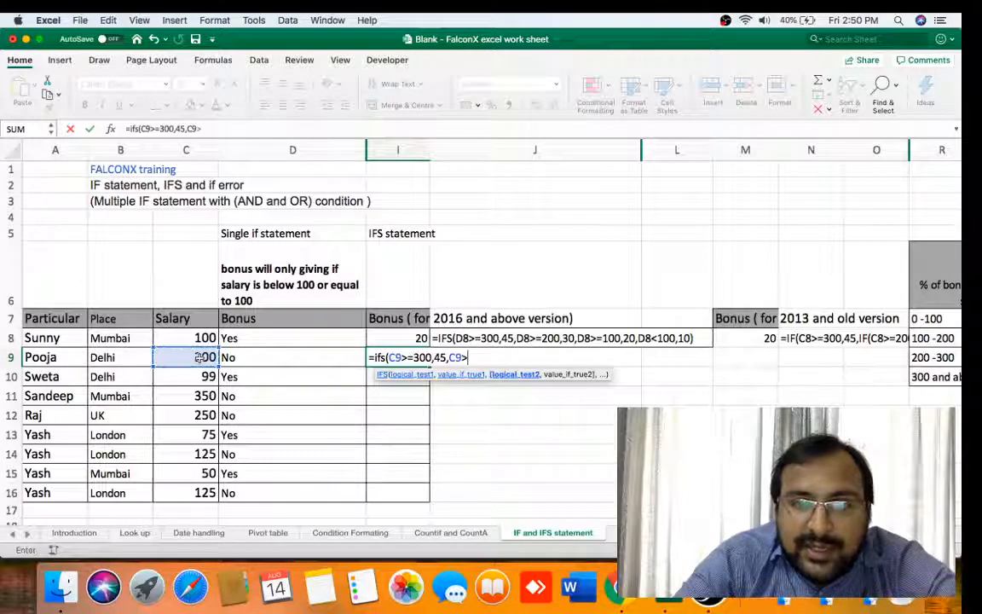
text(200)
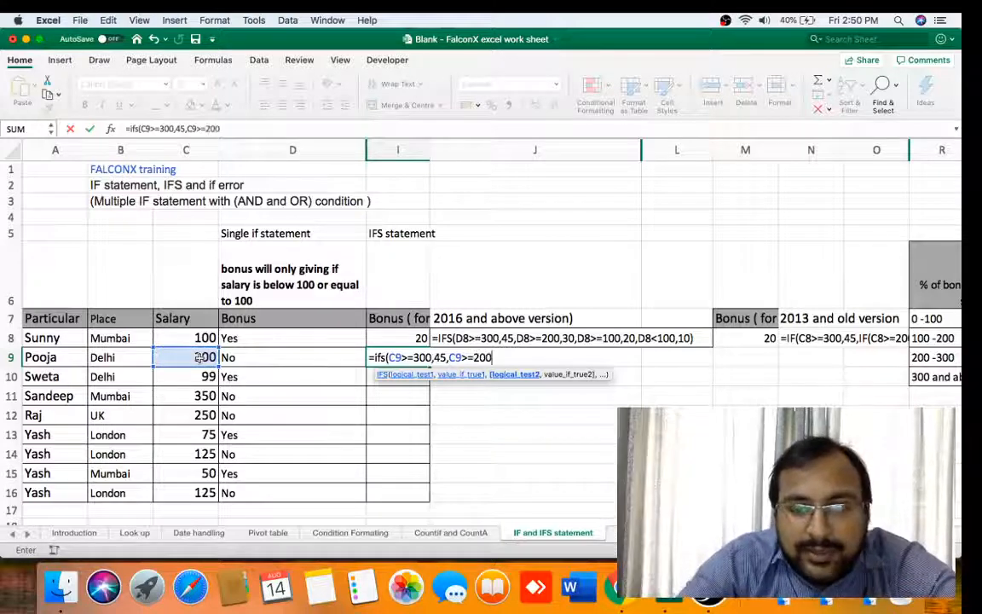
text(,30)
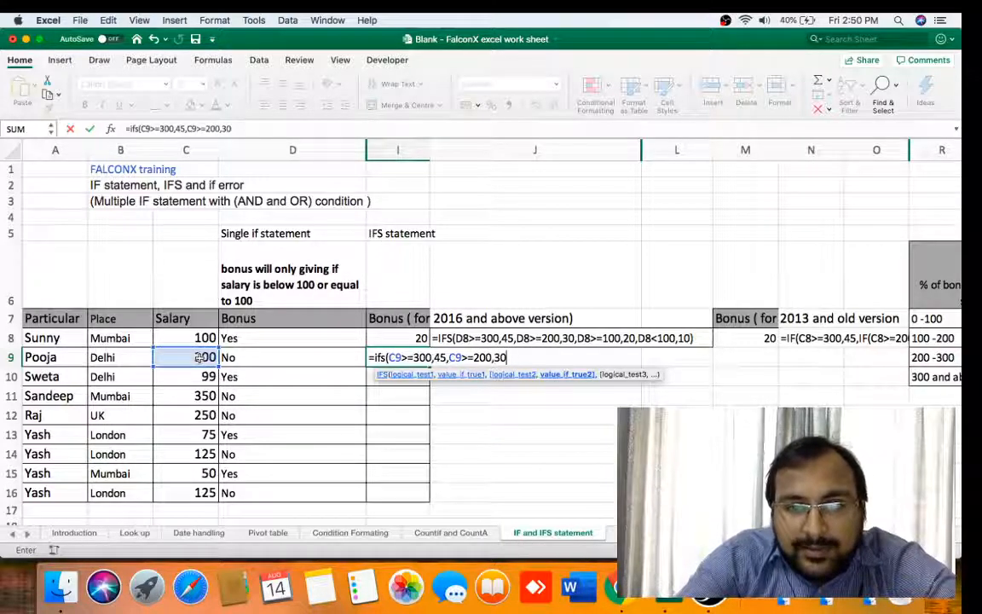
text(,)
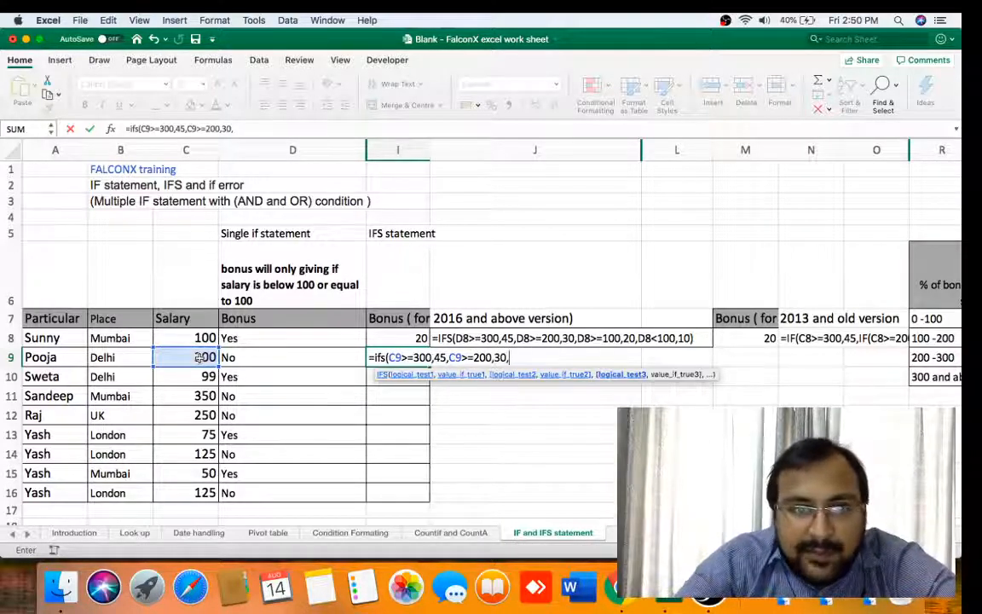
- Add a third condition to the I9 formula that returns 20 when C9>=100
click(198, 357)
text(>)
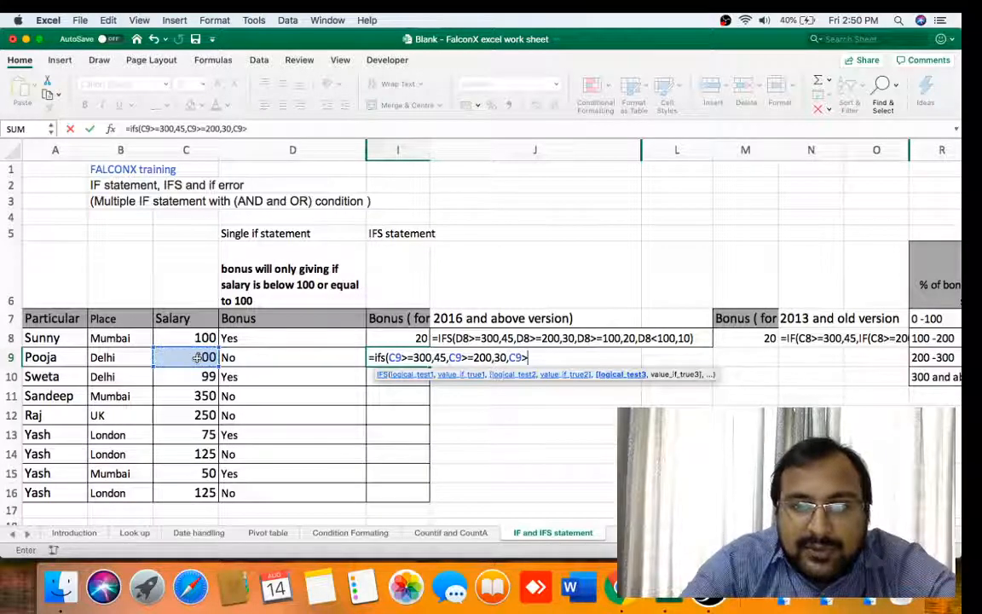
text(=100)
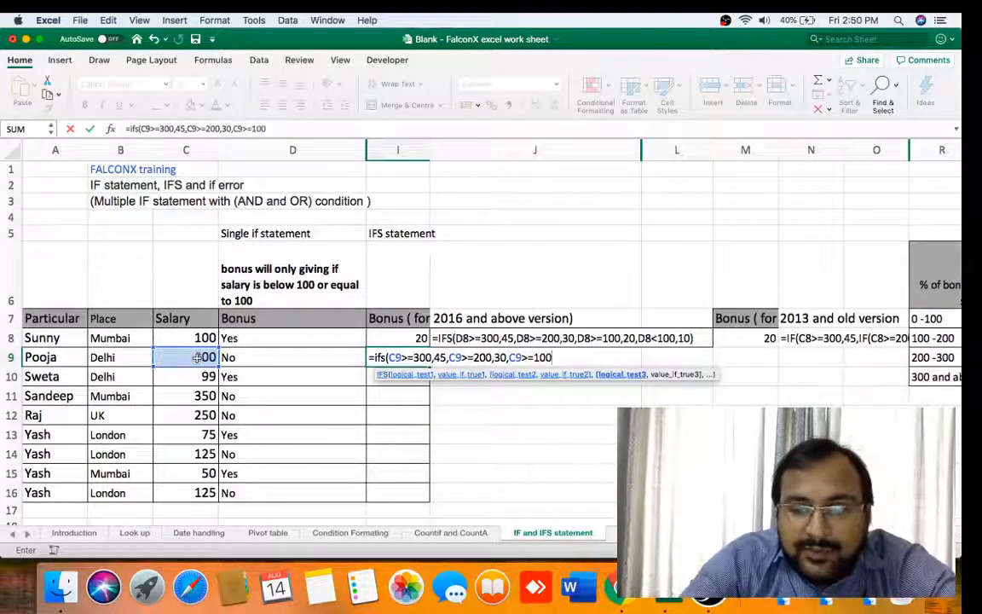
text(,20)
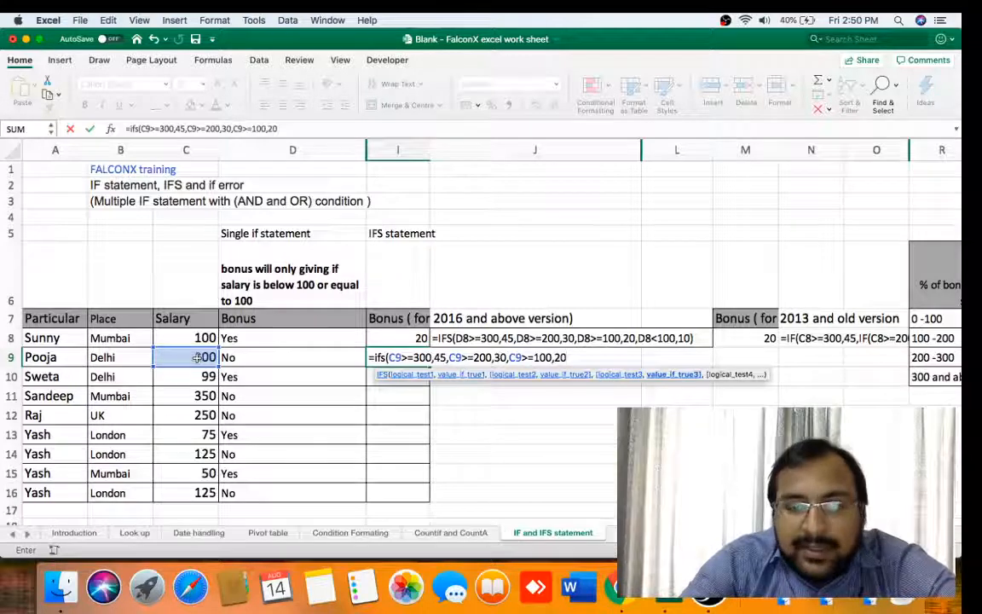
text(,)
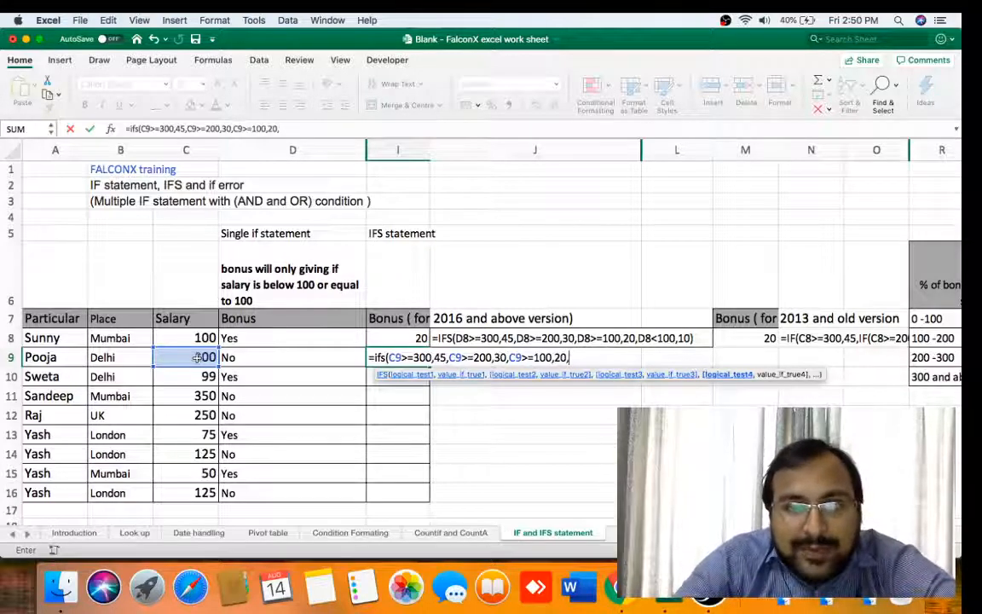
- Complete the I9 IFS formula with a fourth condition that returns 10 when C9<100, and enter it
click(198, 357)
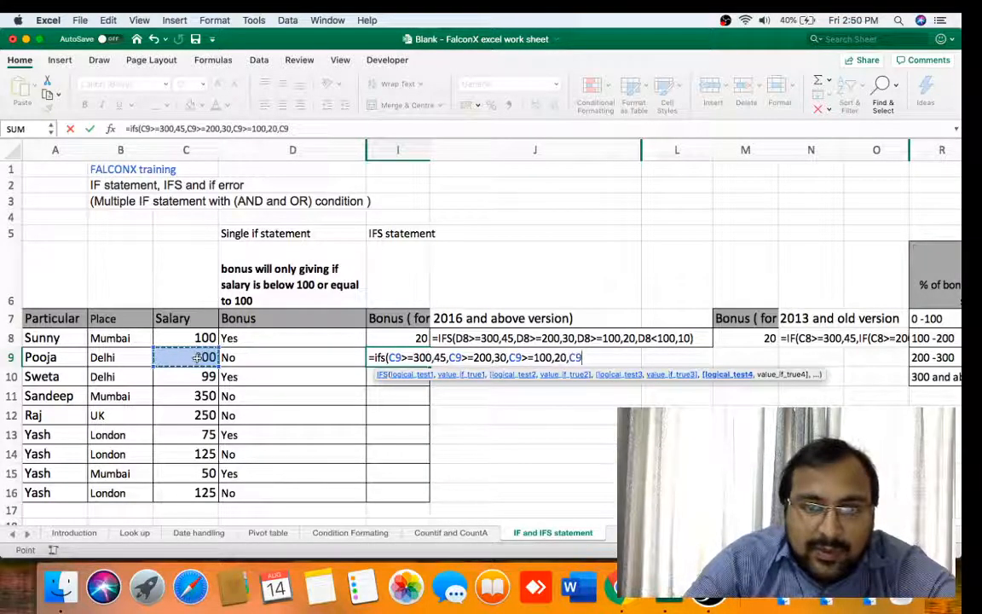
text(<1)
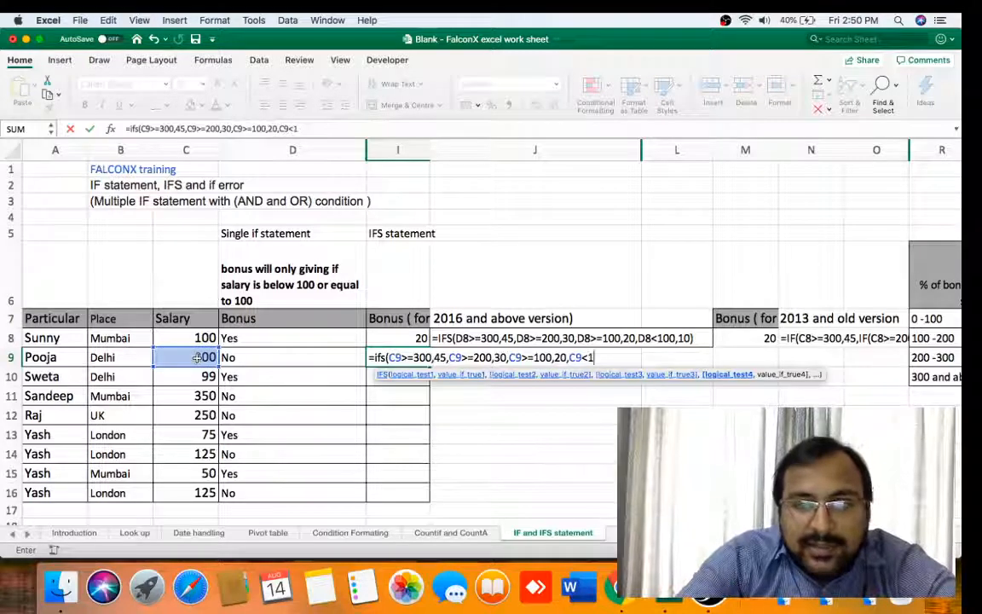
text(00)
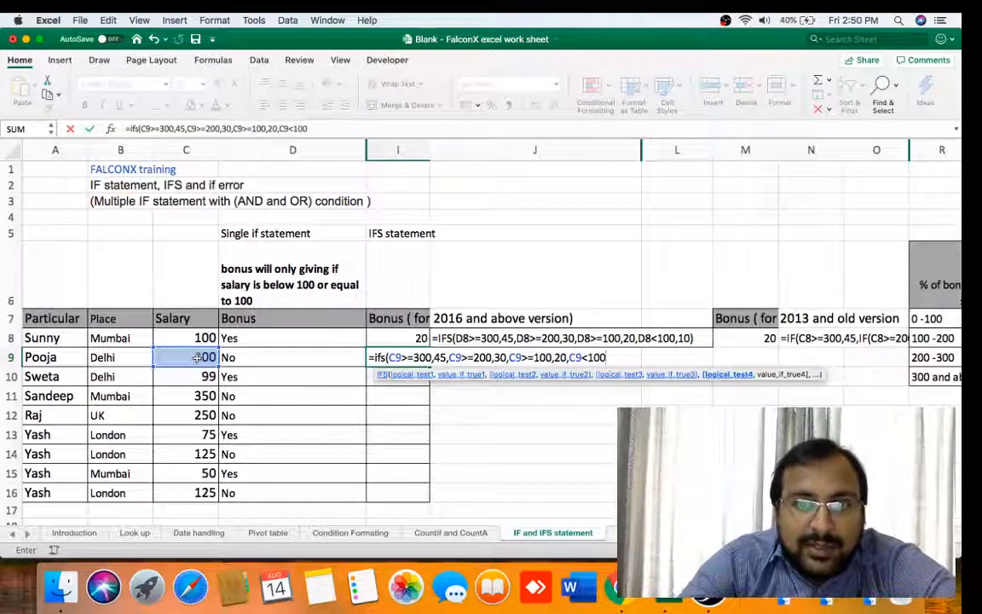
text(,)
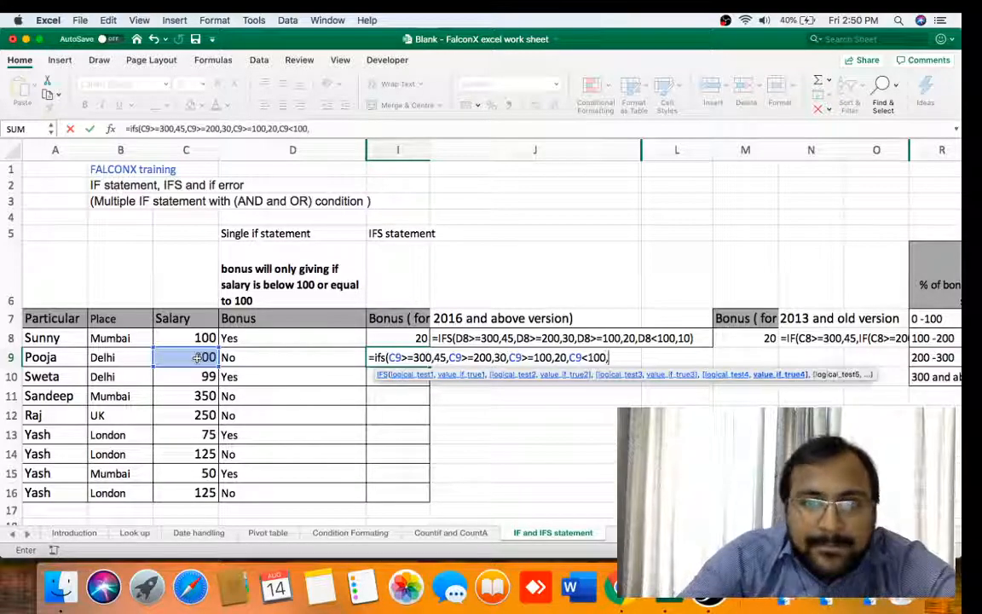
text(10)
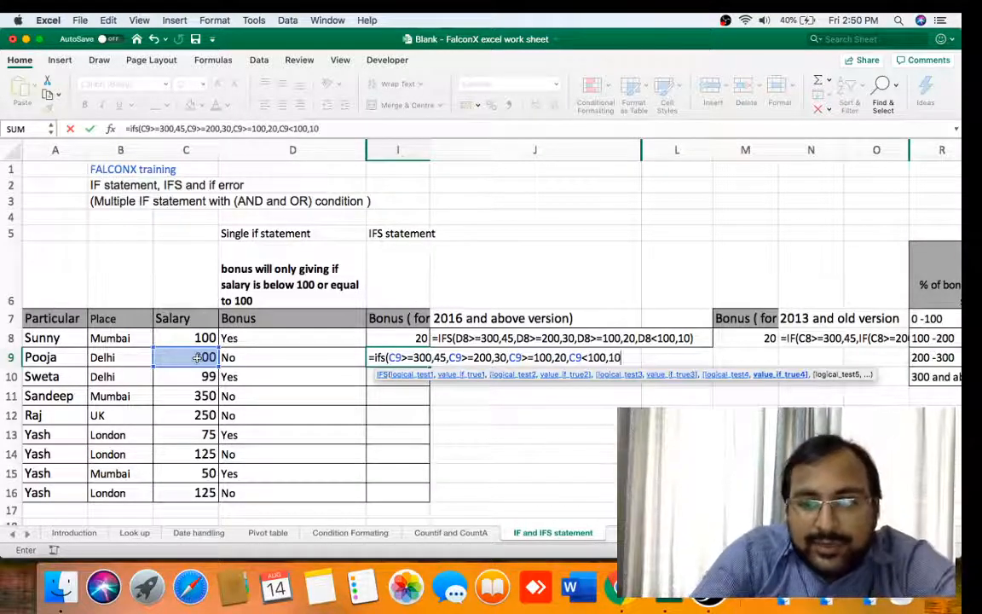
text())
key(Return)
- Copy the IFS formula from I9 down the bonus column through I16
key(Up)
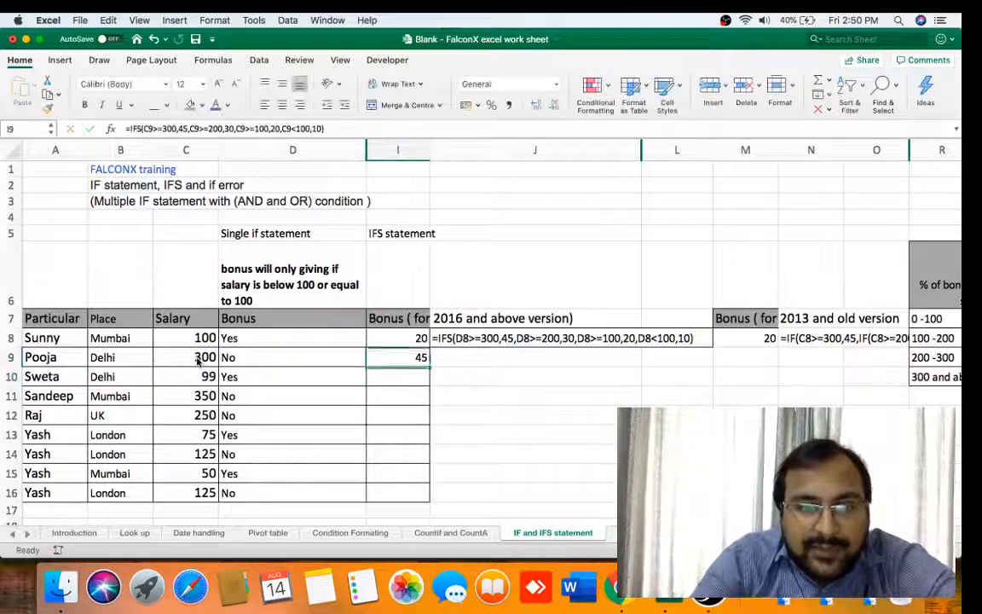
key(super+c)
key(shift+Down)
key(shift+Down)
key(shift+Down)
key(shift+Down)
key(shift+Down)
key(shift+Down)
key(shift+Down)
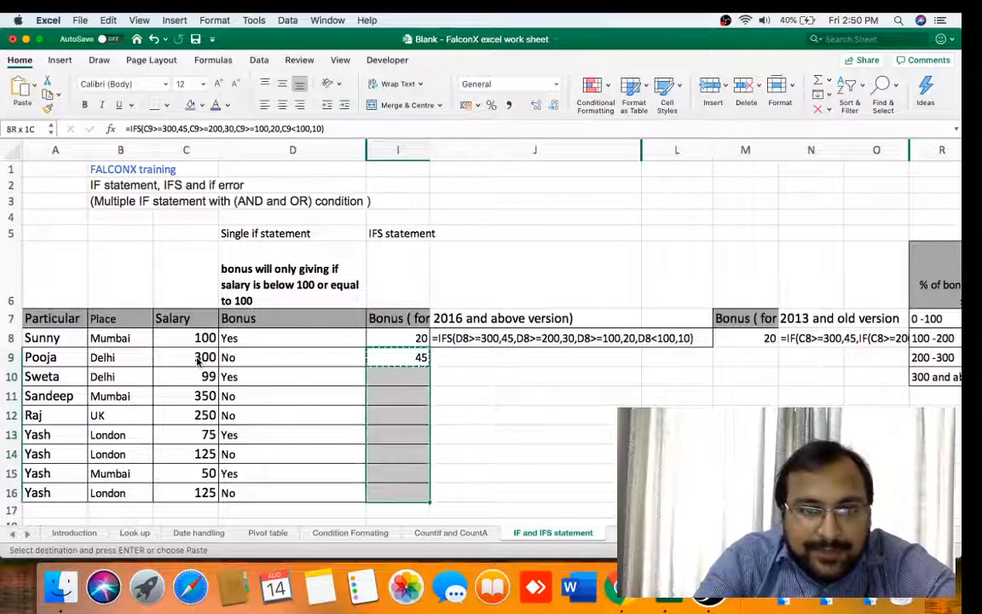
key(Return)
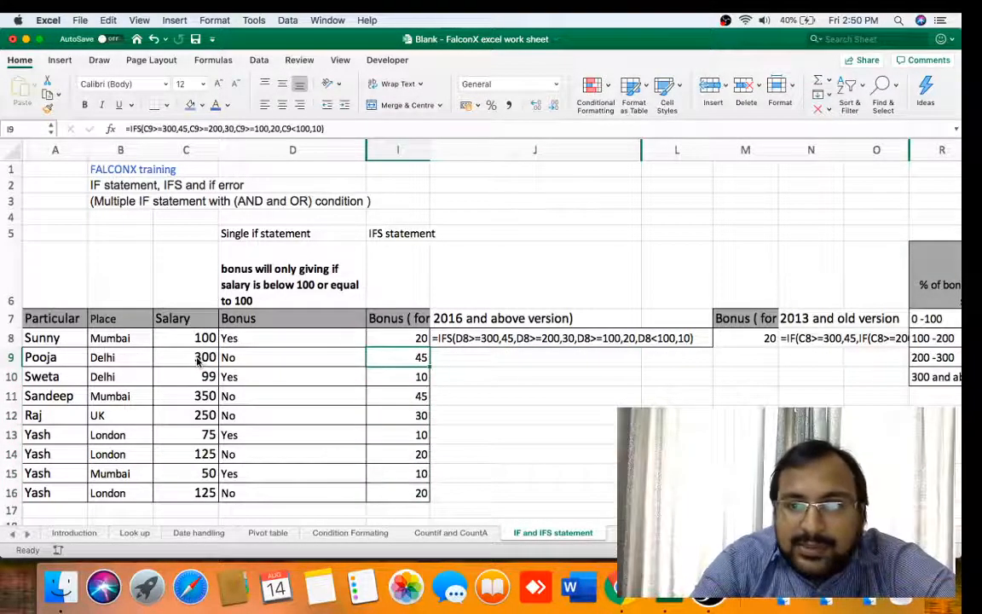
- Examine the version-specific bonus headings in row 7 and the table of bonus percentages by salary in columns R and S
key(Up)
key(Up)
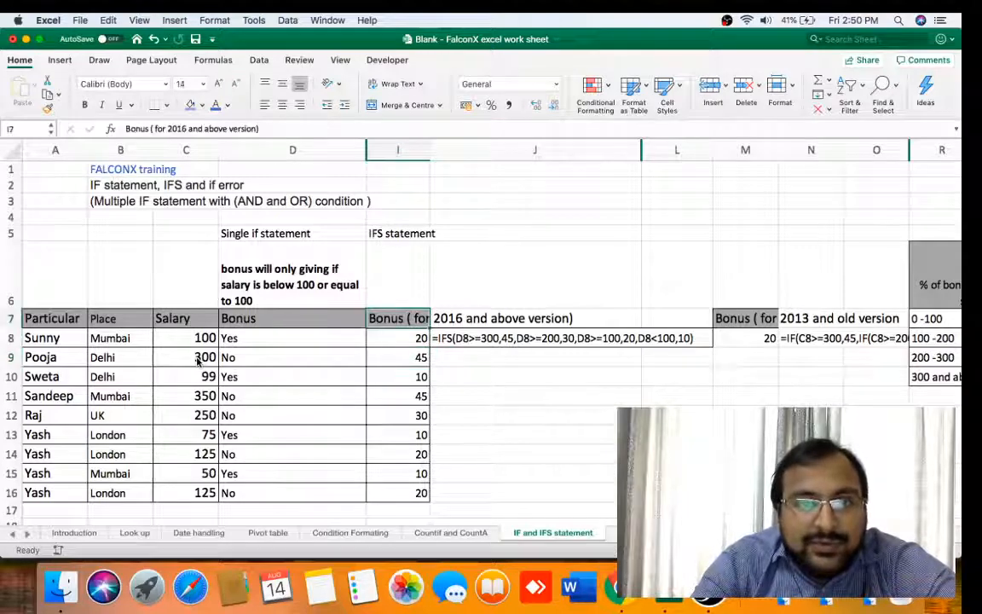
key(Right)
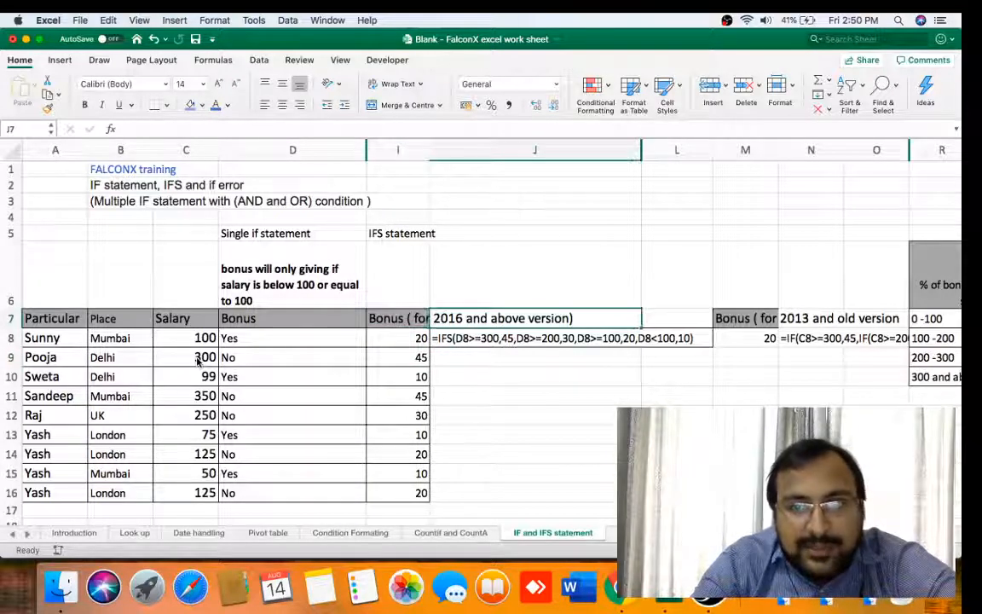
key(Right)
key(Right)
key(Right)
key(Right)
key(Right)
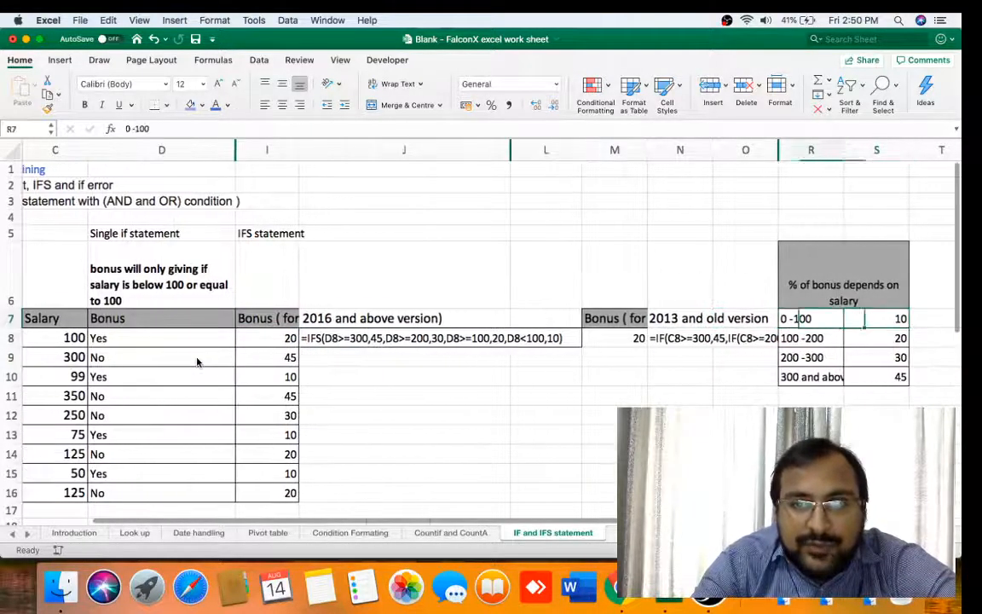
key(Left)
key(Left)
key(Left)
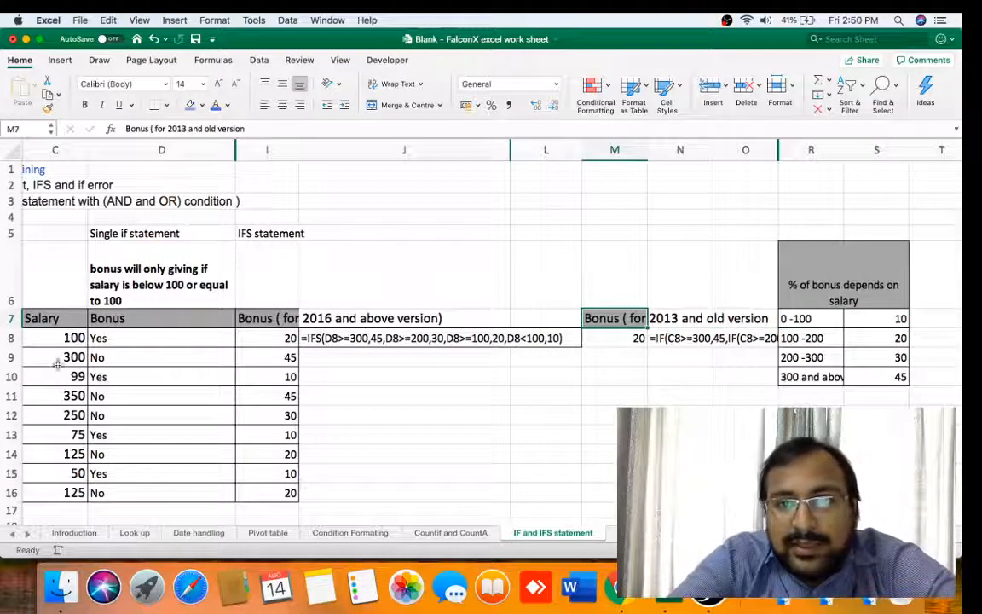
- Widen columns M, N and O and unhide column Q so the sample nested IF formula in N8 has room
mouse_move(648, 150)
mouse_down()
mouse_move(706, 150)
mouse_move(655, 155)
mouse_up()
drag(706, 152, 784, 151)
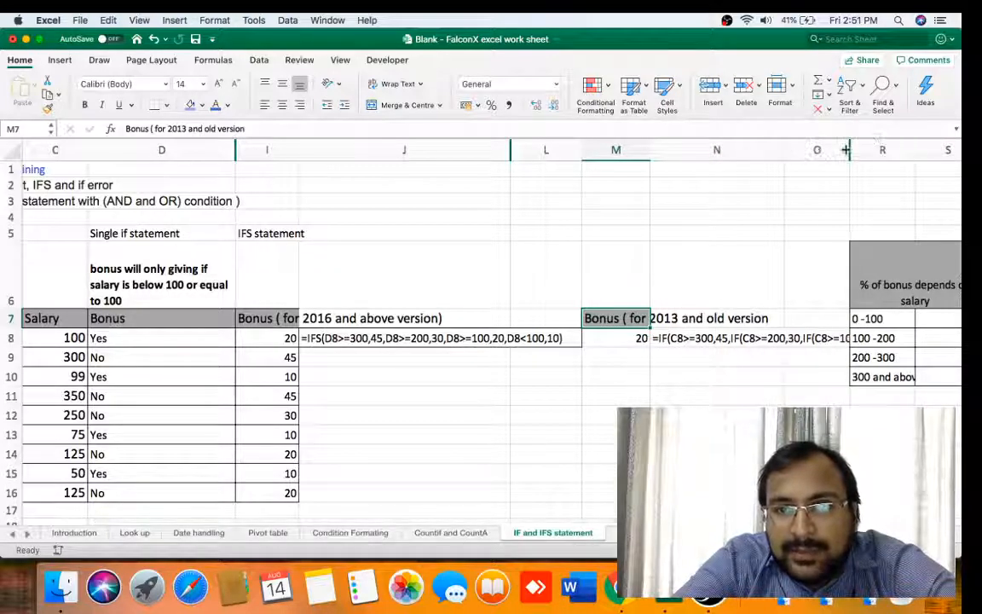
drag(849, 150, 884, 150)
click(780, 390)
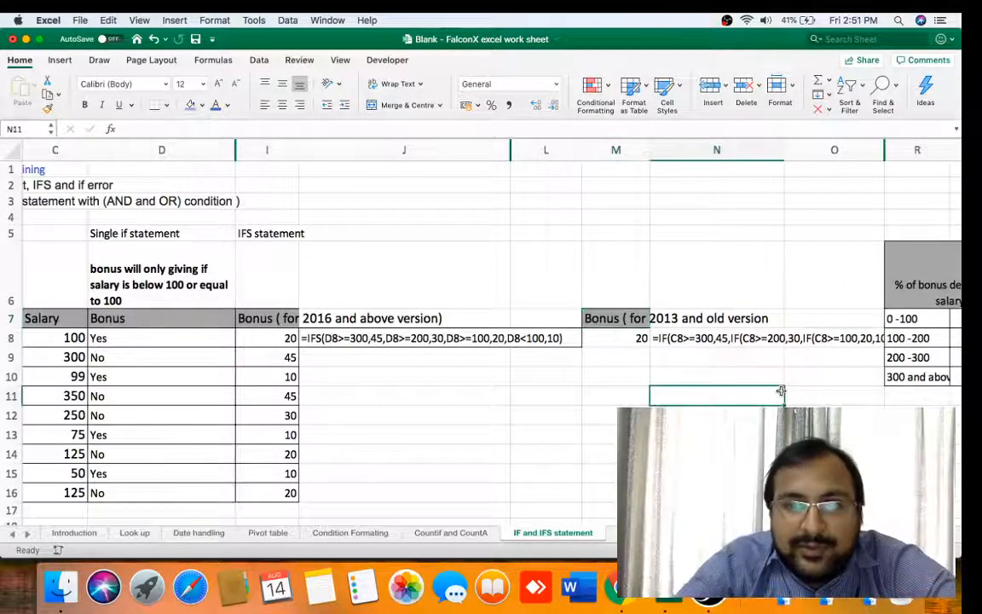
key(Right)
key(Right)
key(Right)
key(Right)
key(Right)
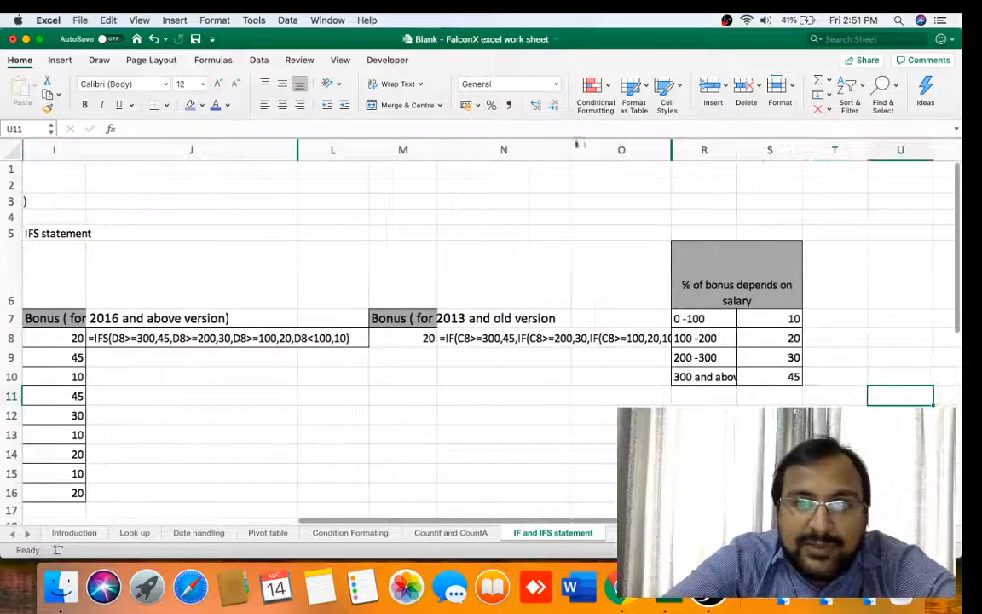
drag(672, 151, 703, 150)
click(406, 358)
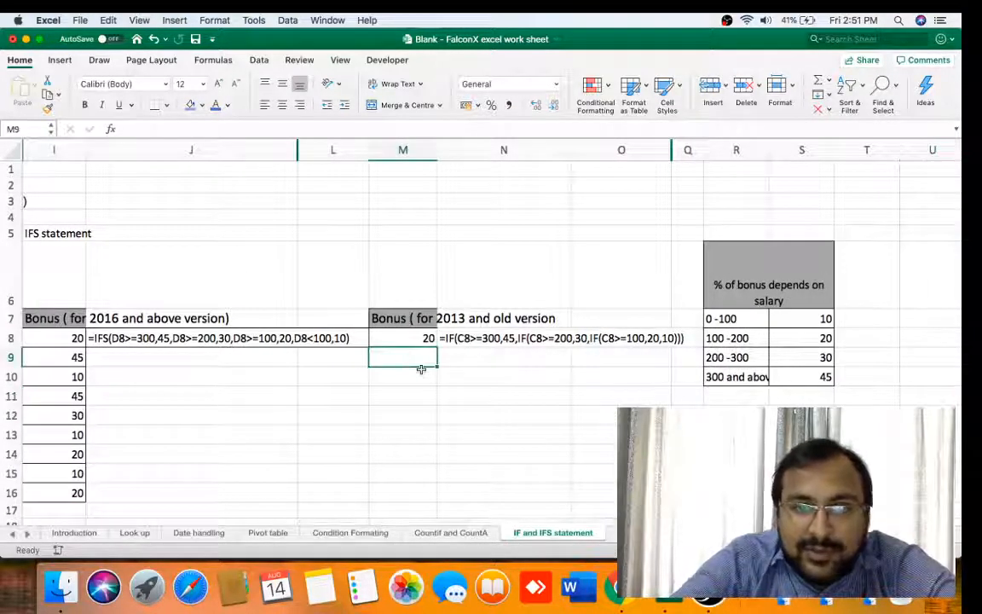
text(=if)
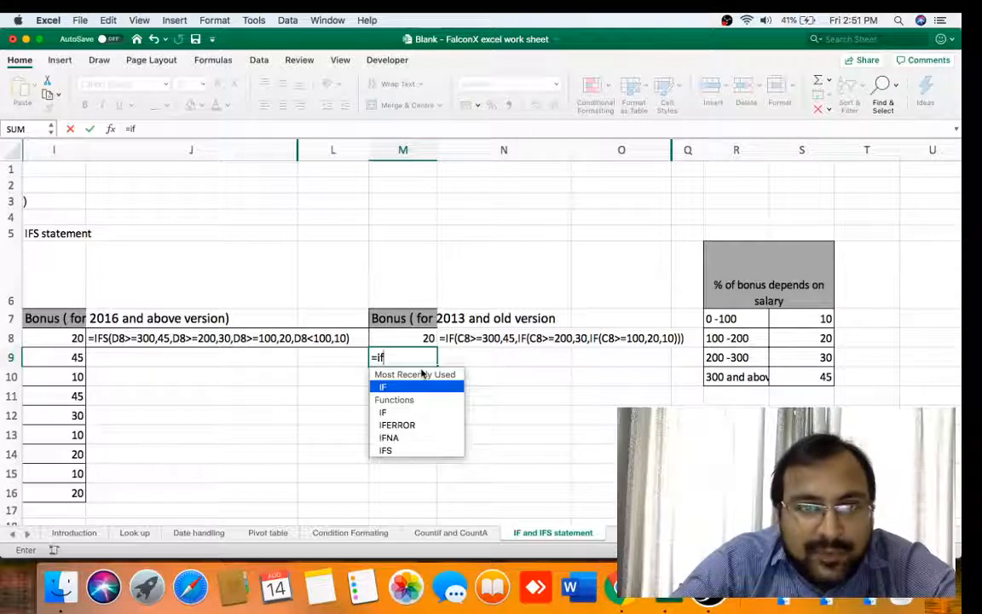
text(()
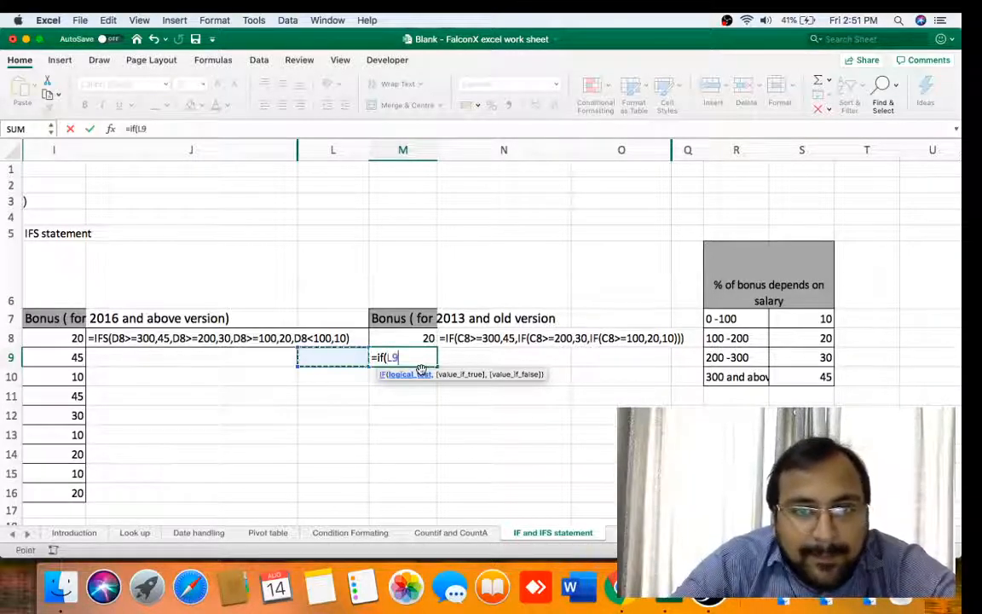
scroll(421, 369, left, 5)
key(Escape)
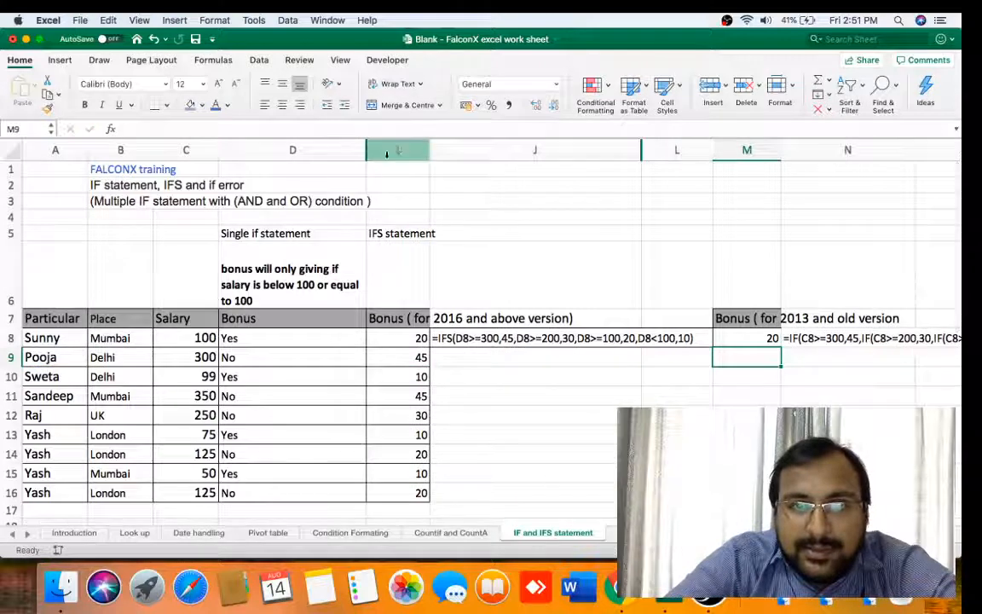
- Hide columns J through L to bring the 2013 and old version bonus column beside column I
right_click(461, 150)
click(461, 150)
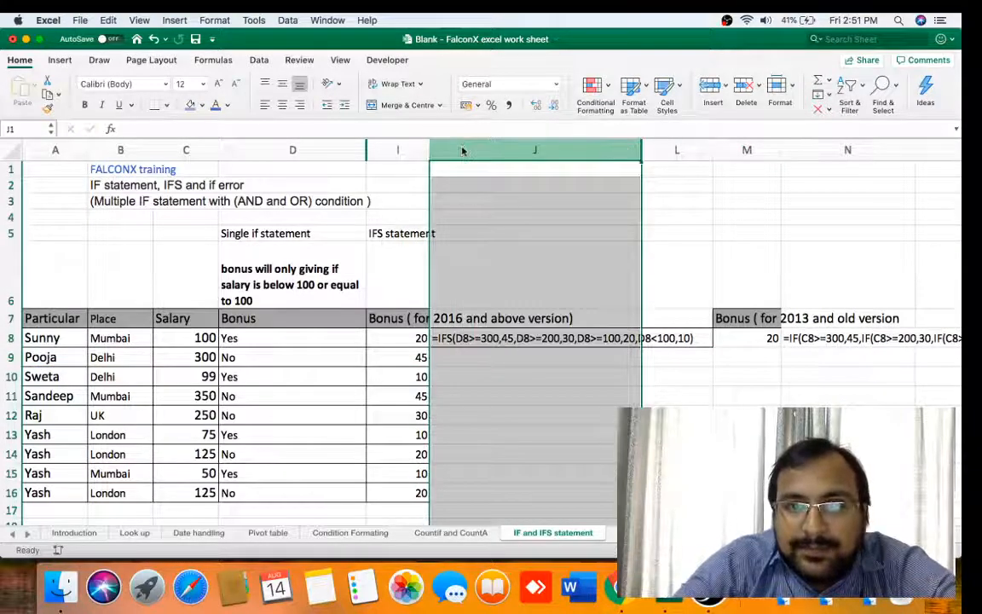
drag(461, 150, 676, 150)
right_click(461, 150)
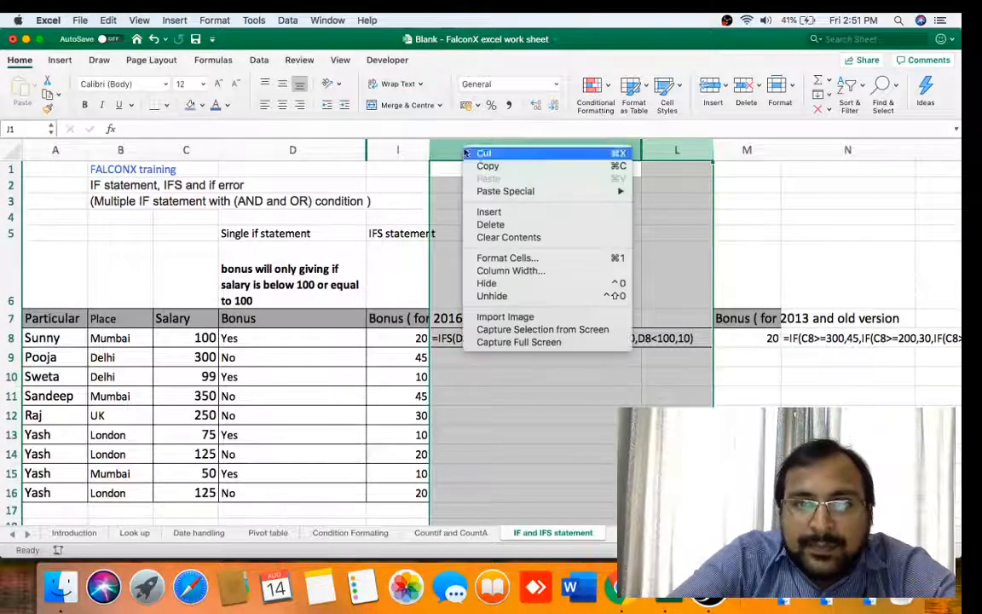
click(546, 284)
click(519, 393)
- Start an IF formula in M9 that returns 45 when C9>=300
click(473, 364)
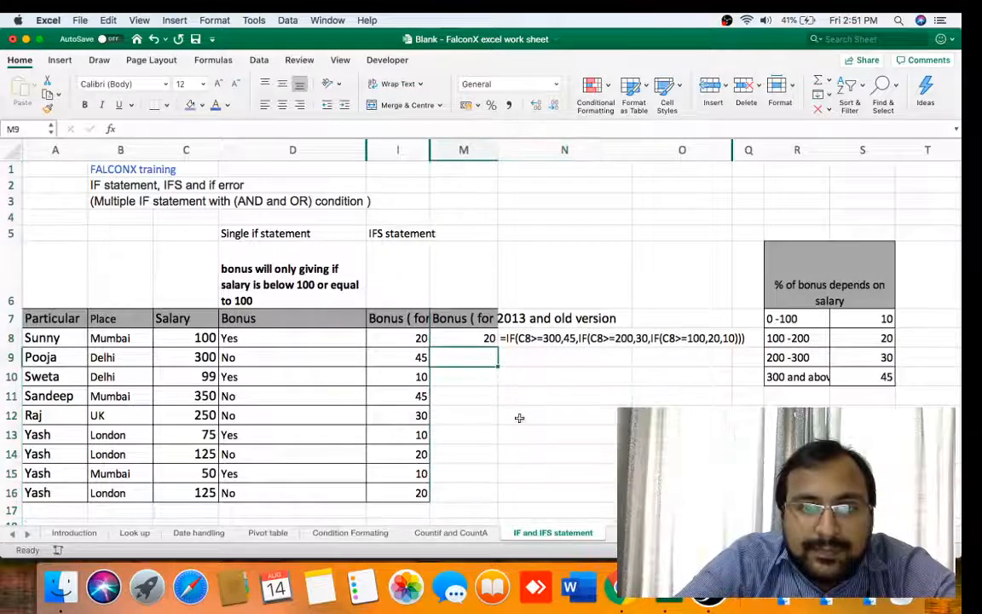
text(=if)
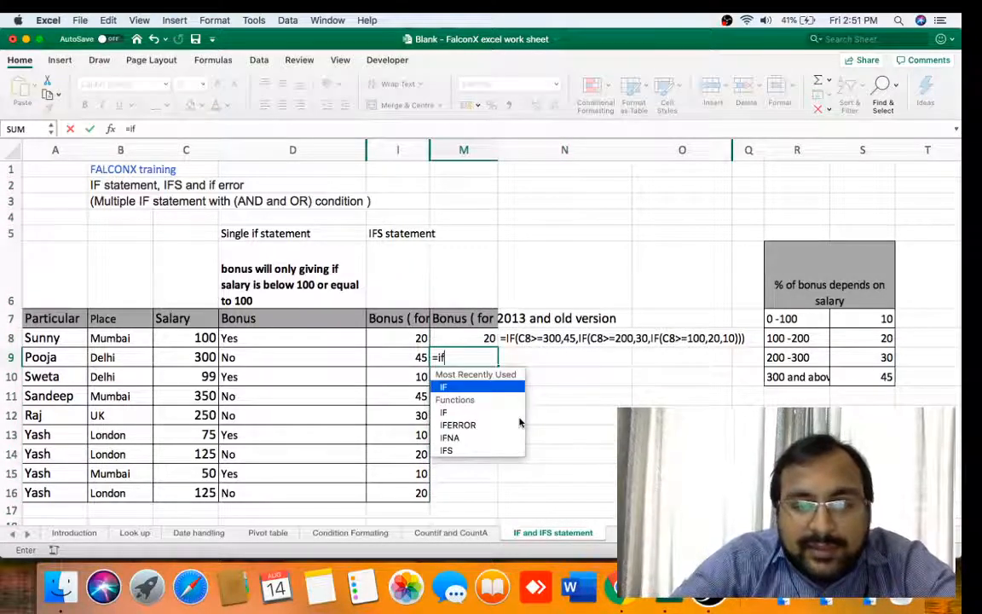
text(()
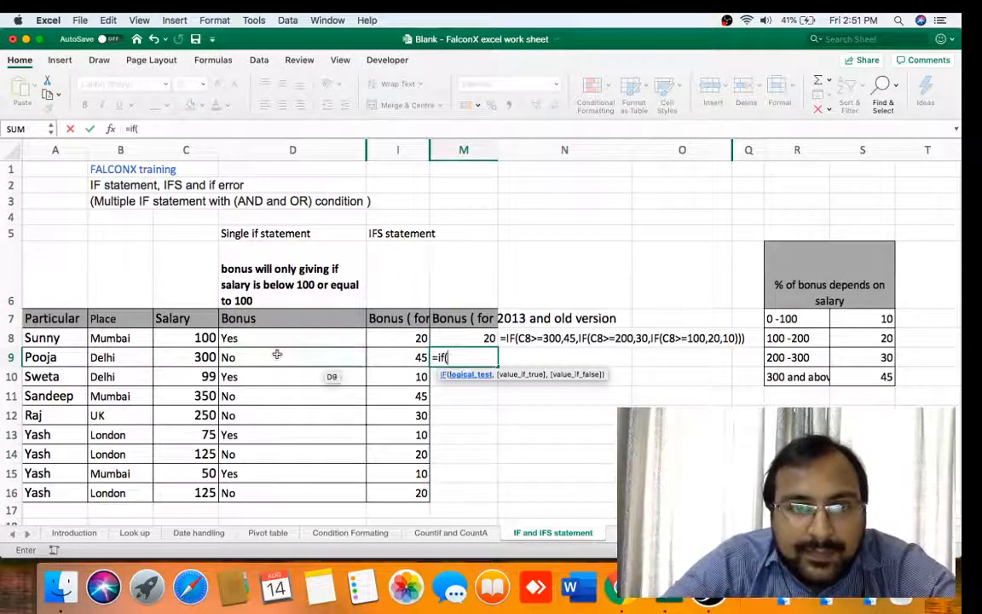
click(202, 361)
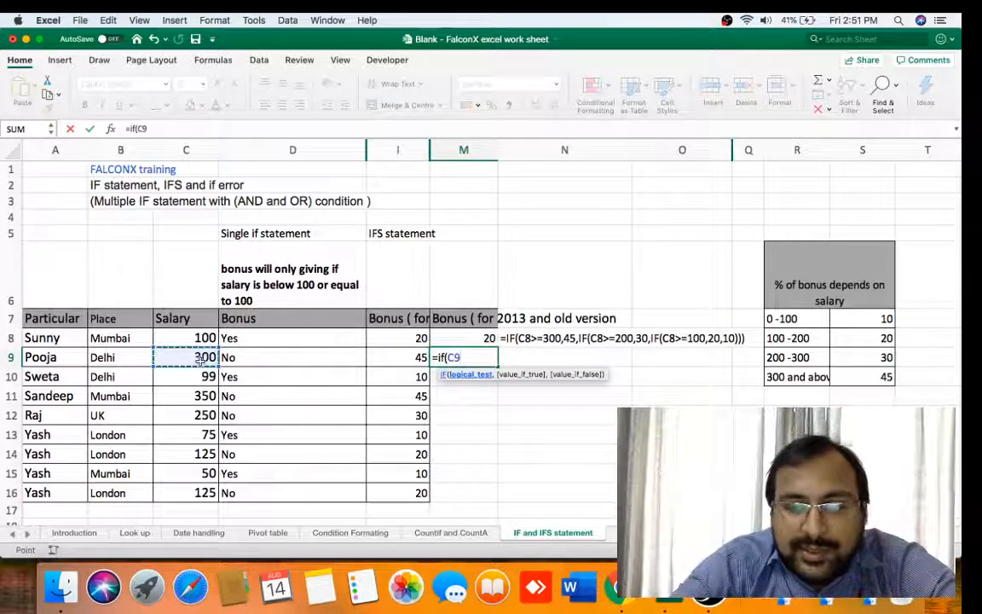
text(>=)
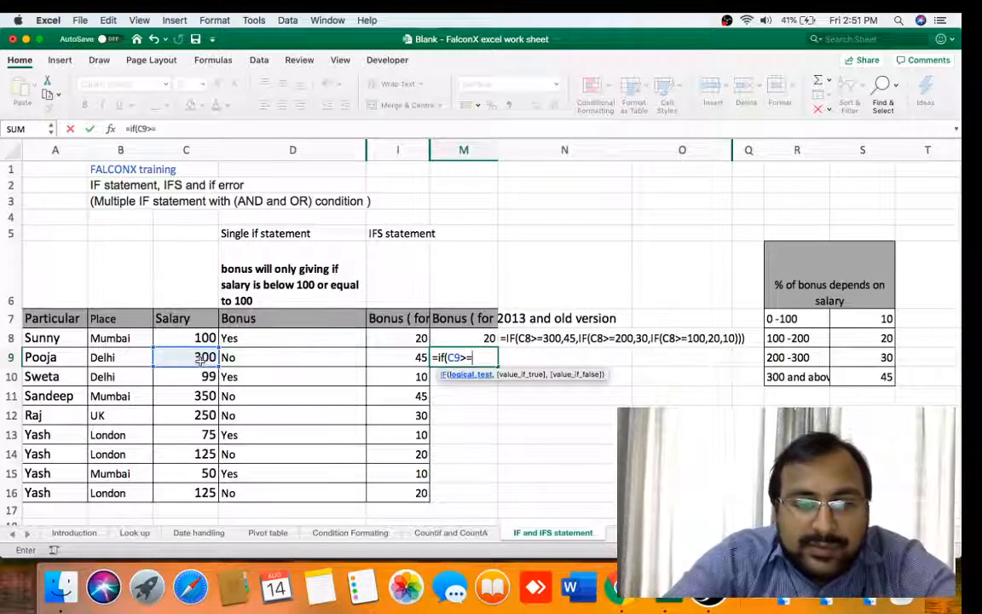
text(300,)
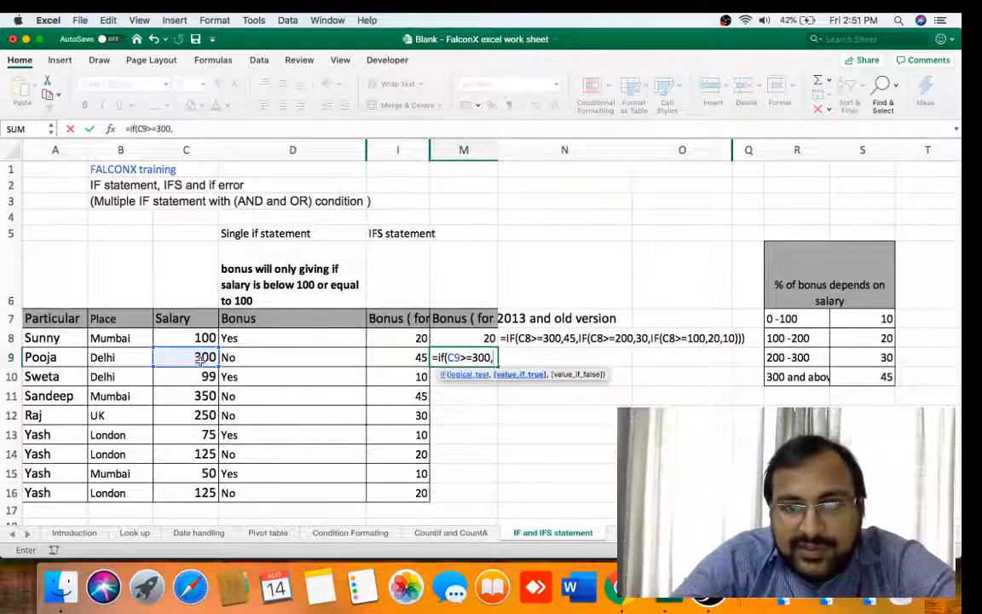
text(45)
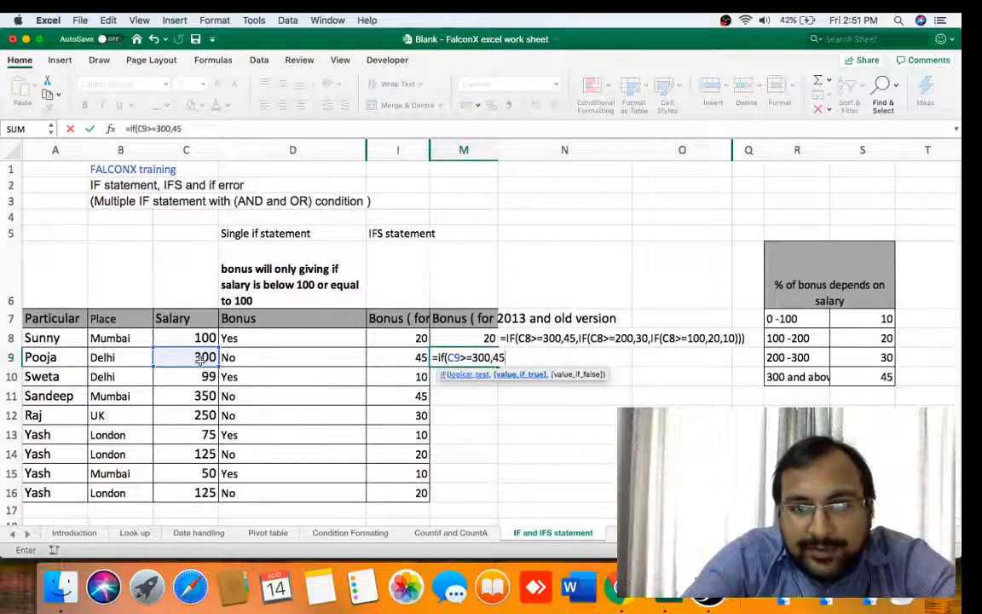
- Nest a second IF in the M9 formula that returns 30 when C9>=200
text(,if)
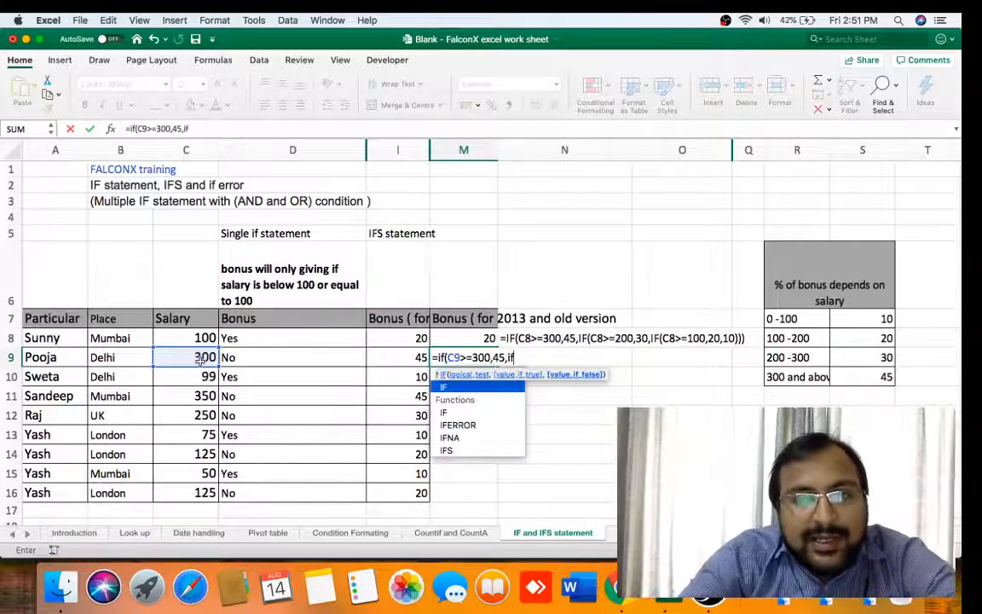
text(()
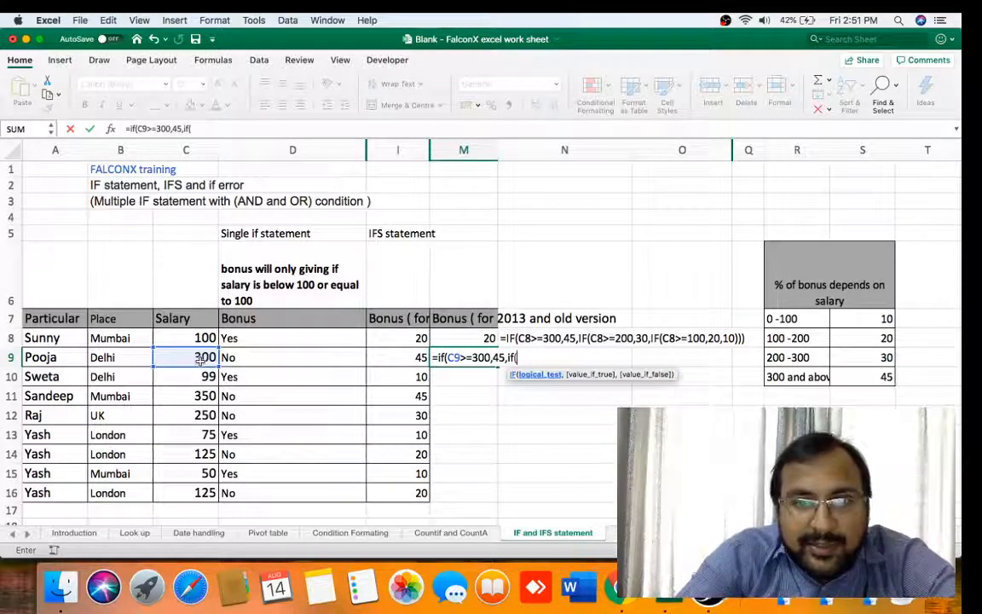
click(182, 357)
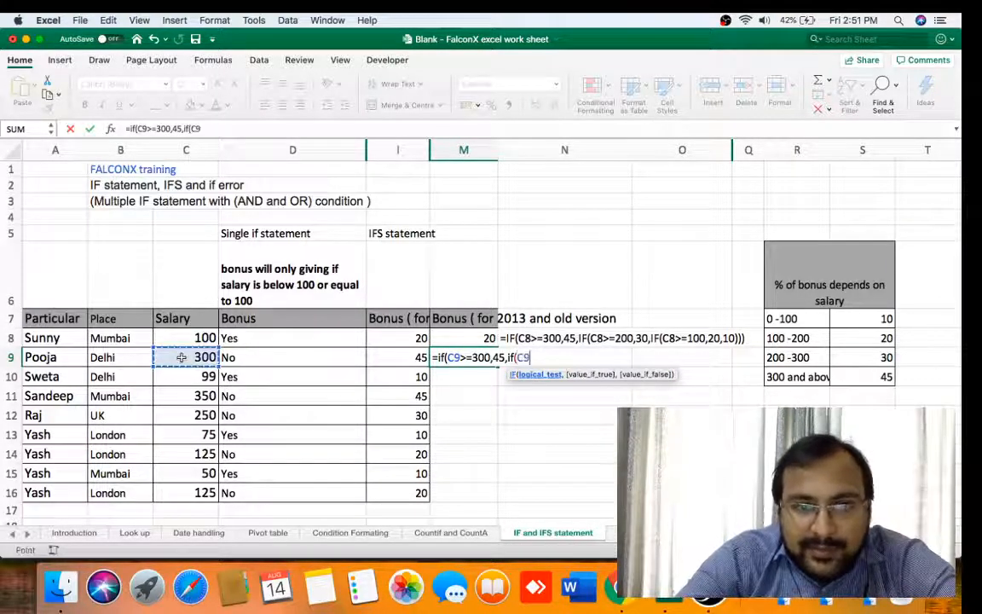
text(>)
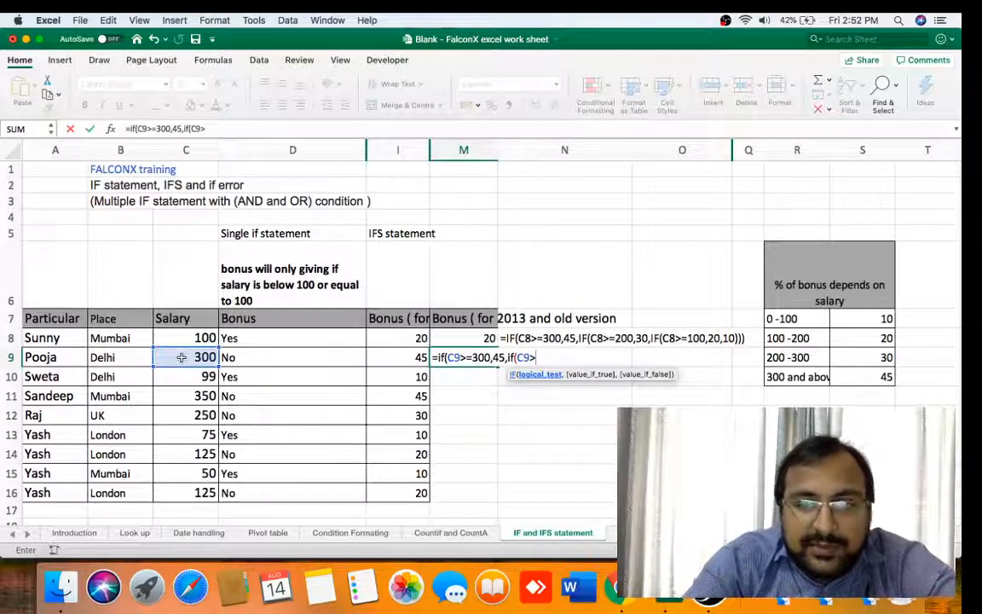
text(=200)
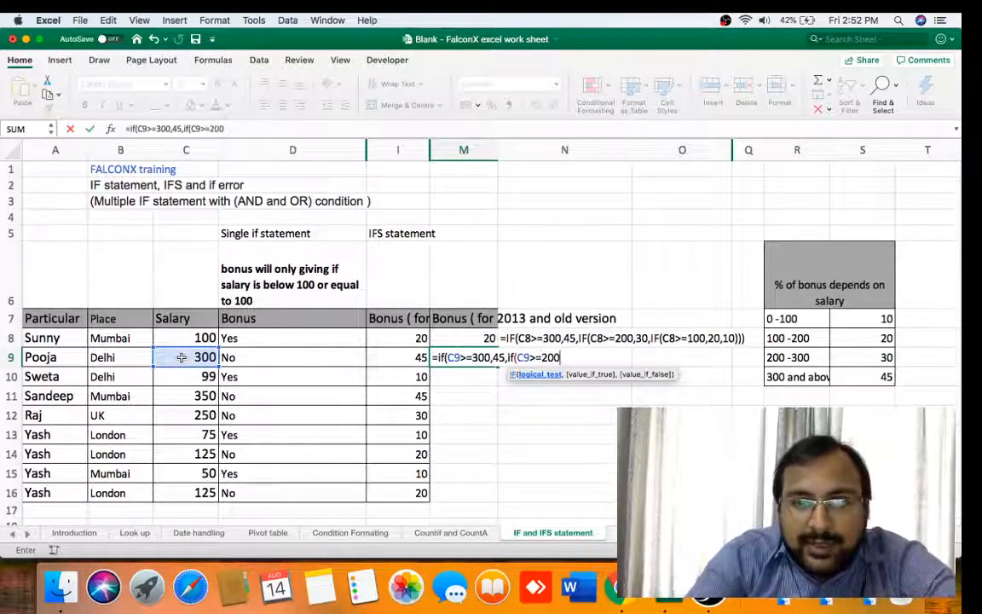
text(,30)
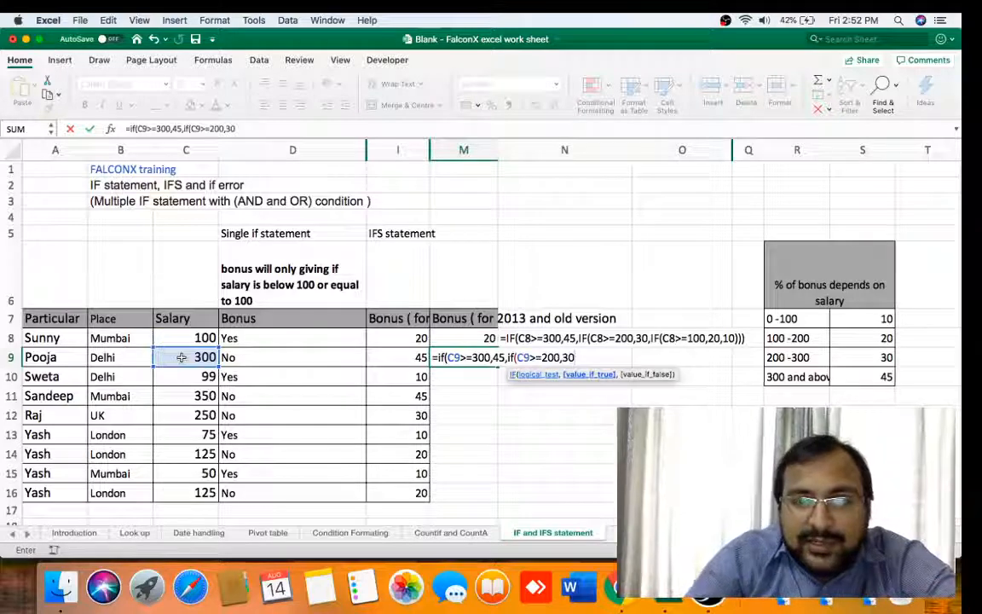
- Complete the M9 formula with a third nested IF that returns 20 when C9>=100 and 10 otherwise
text(,i)
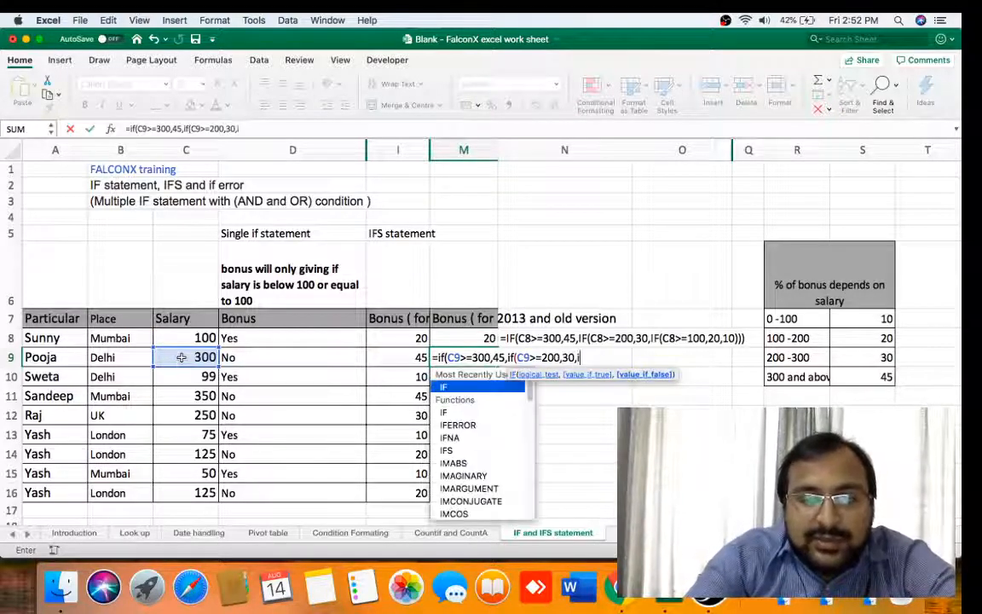
text(f()
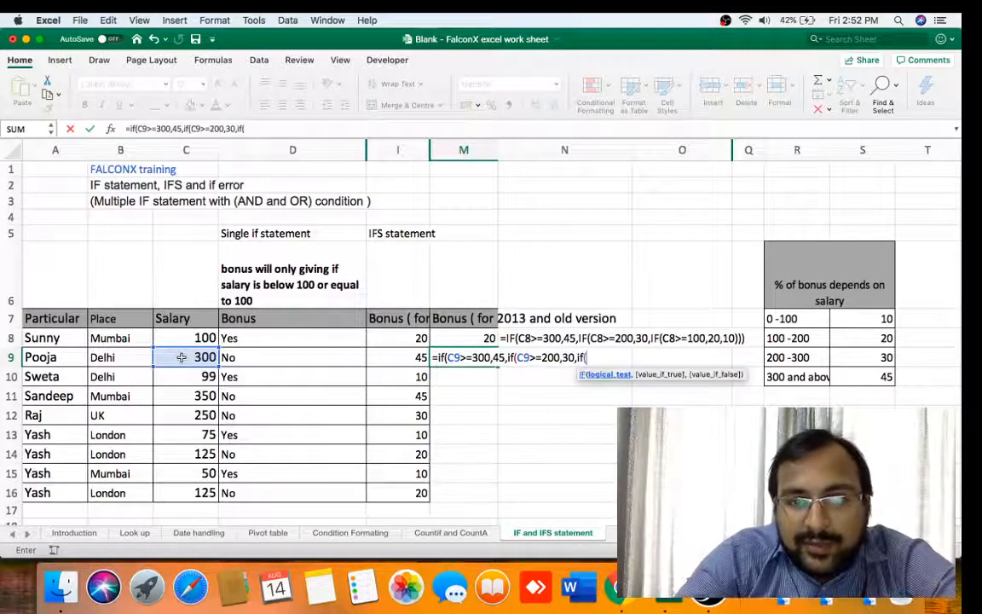
click(181, 357)
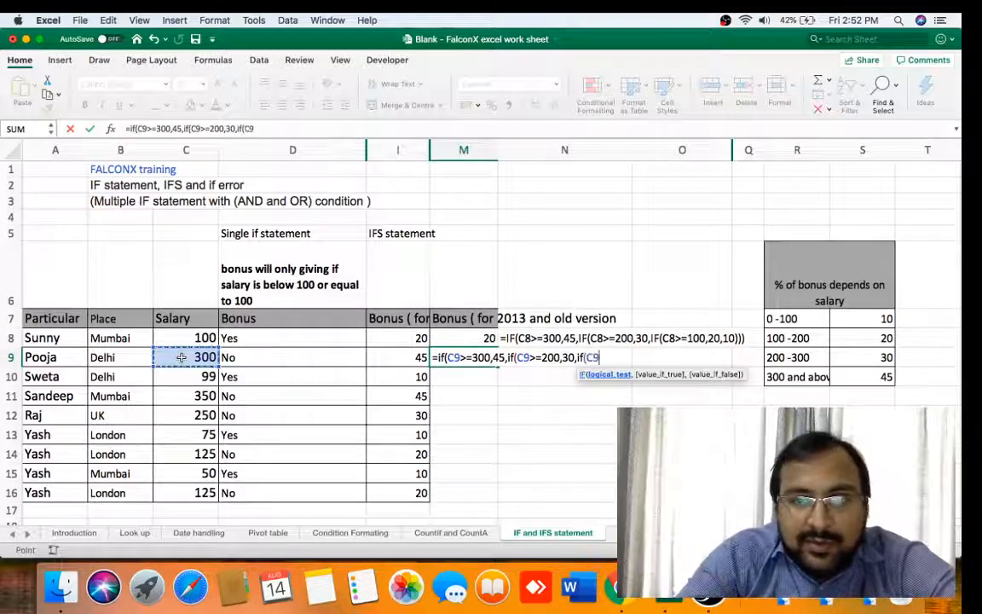
text(>=)
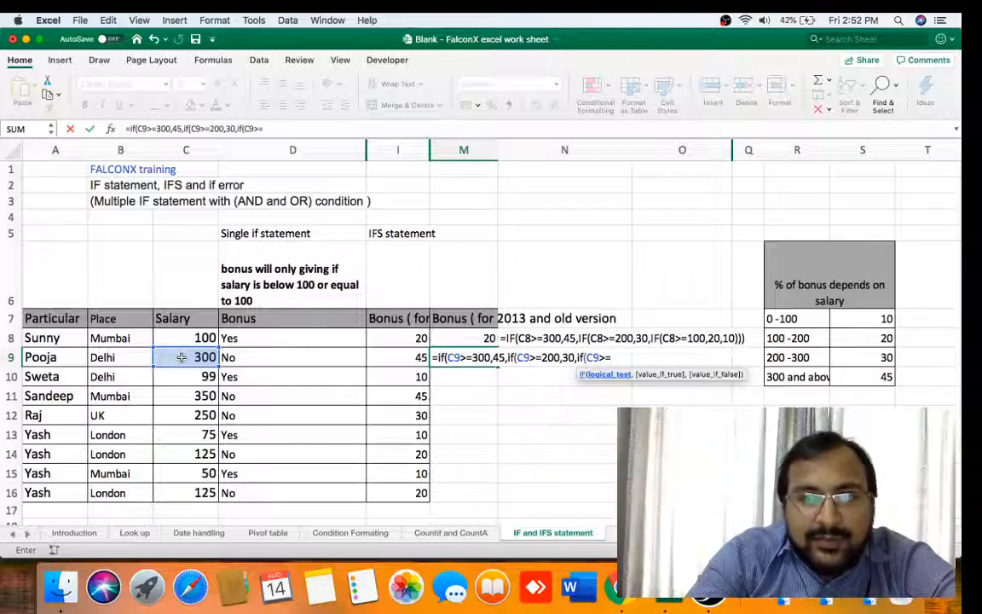
text(100,20)
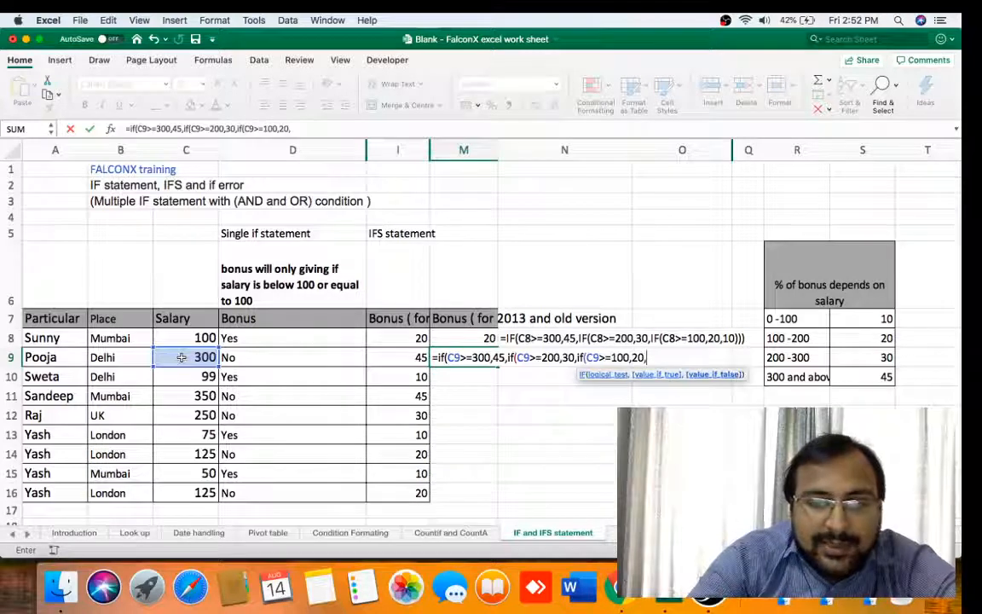
text(,10)
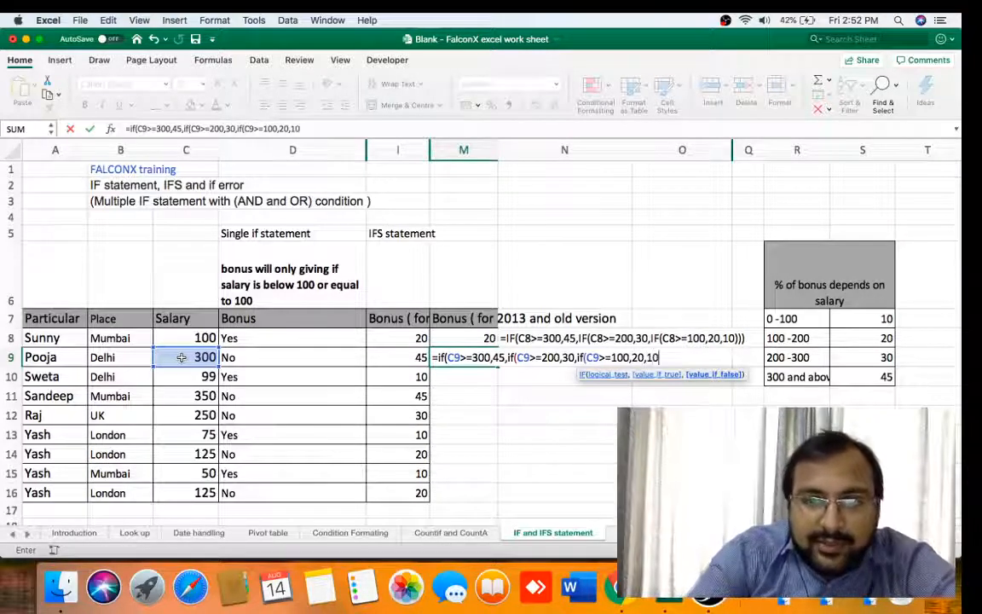
text())
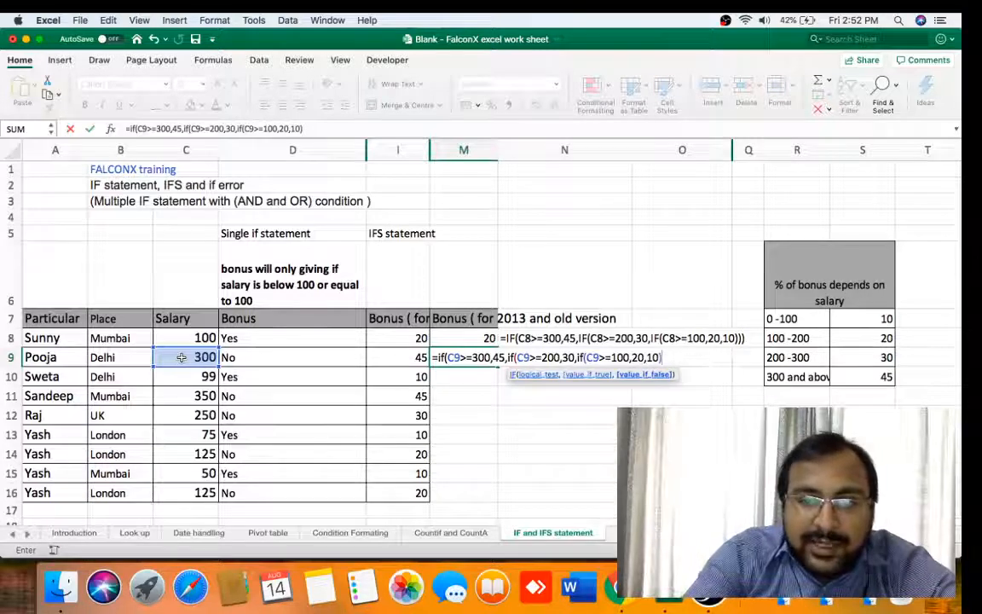
text()))
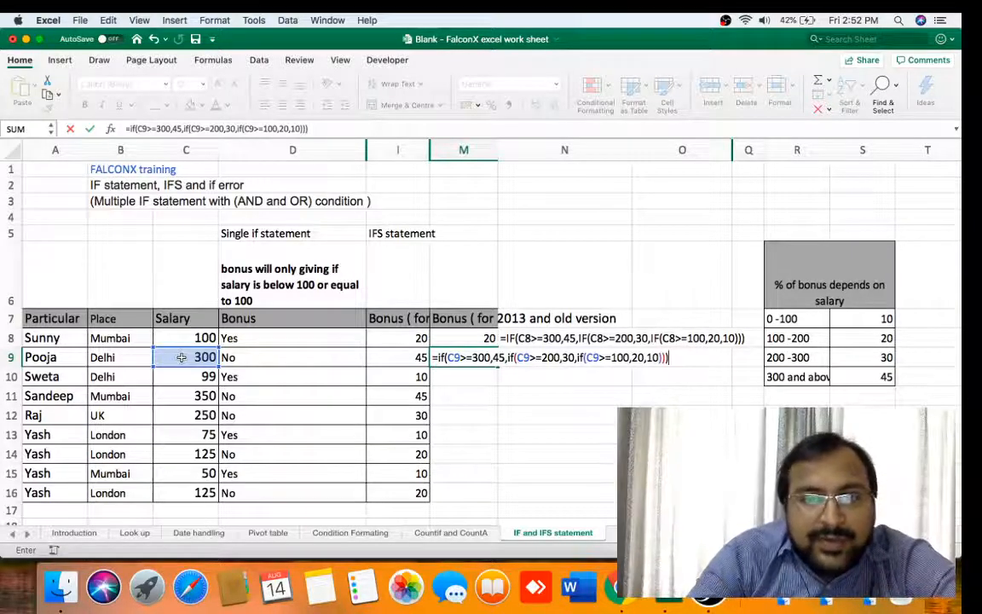
key(Return)
- Copy the nested IF formula from M9 down through M16 and save the workbook
key(Up)
key(super+c)
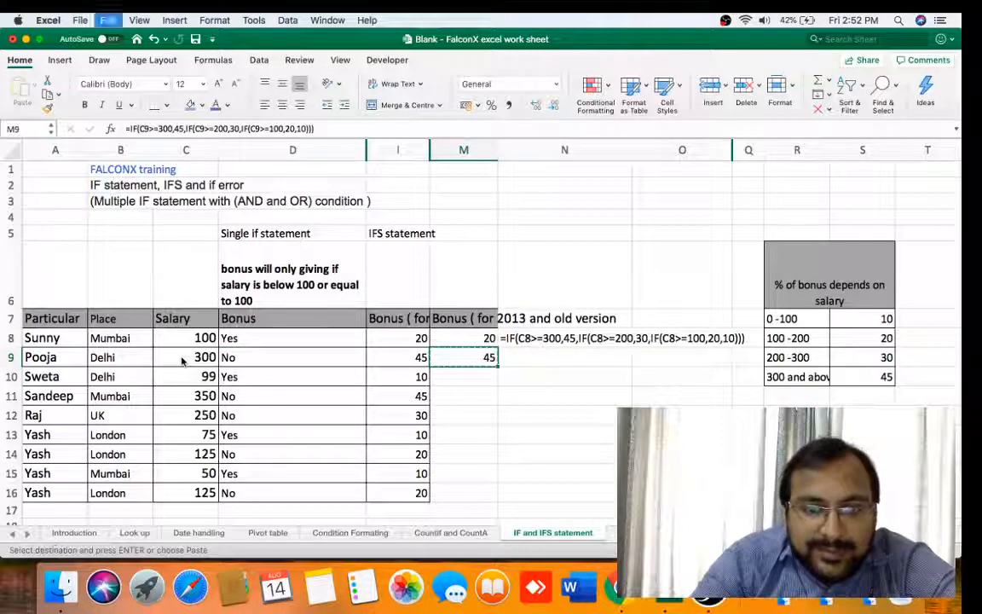
key(shift+Down)
key(shift+Down)
key(shift+Down)
key(shift+Down)
key(shift+Down)
key(shift+Down)
key(shift+Down)
key(Return)
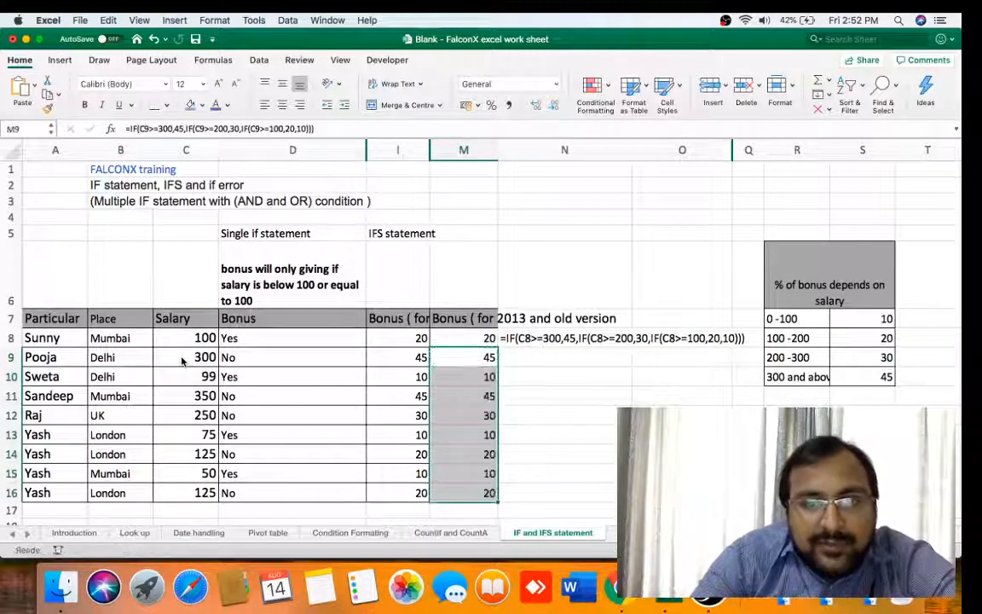
key(Down)
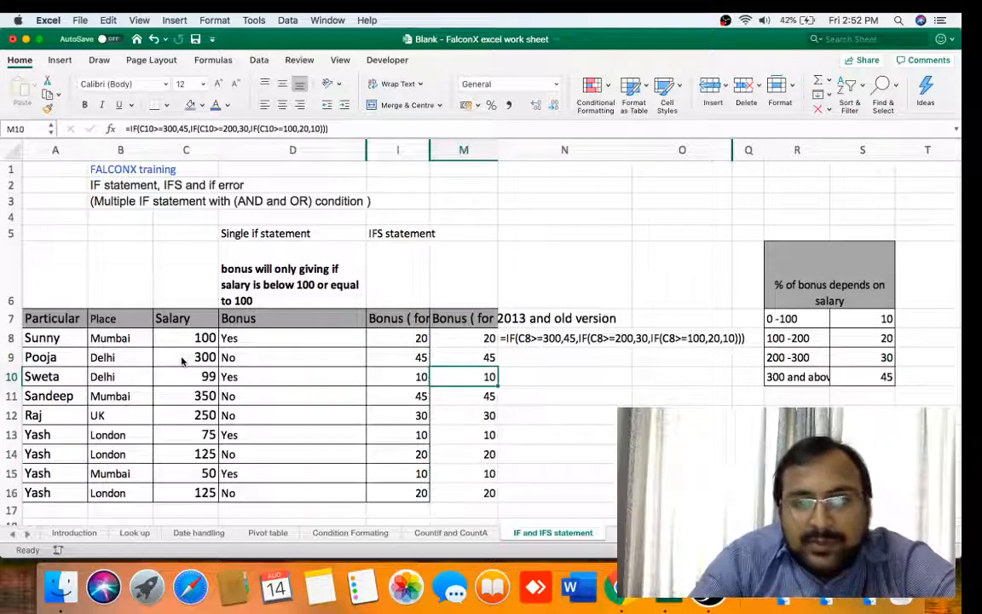
key(super+s)
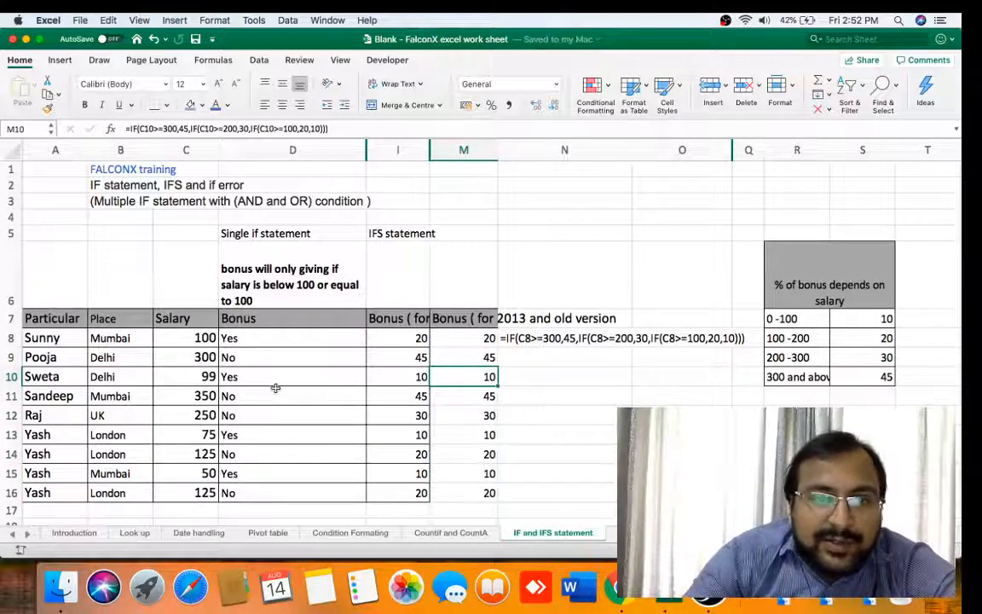
click(275, 388)
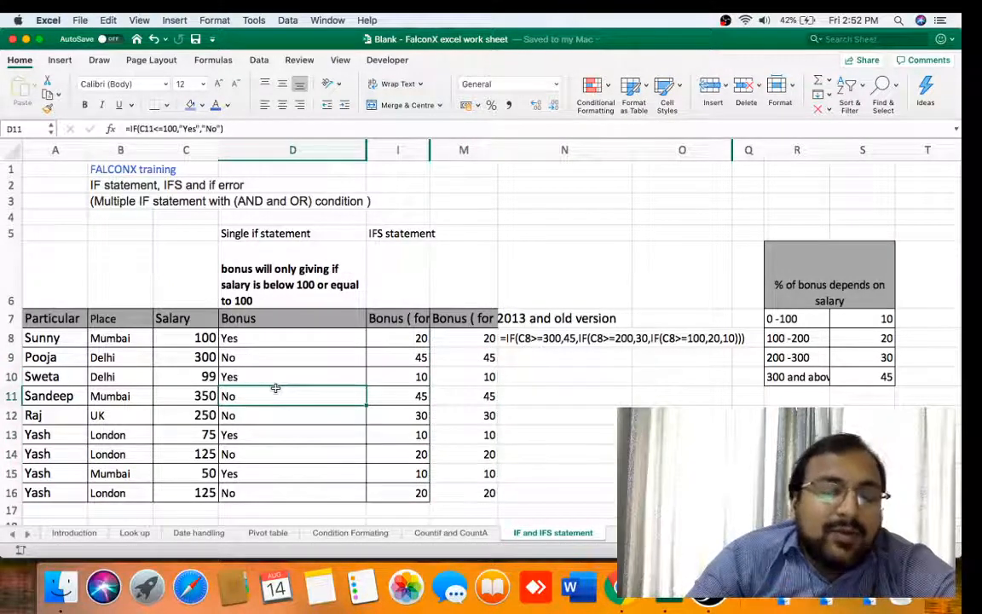